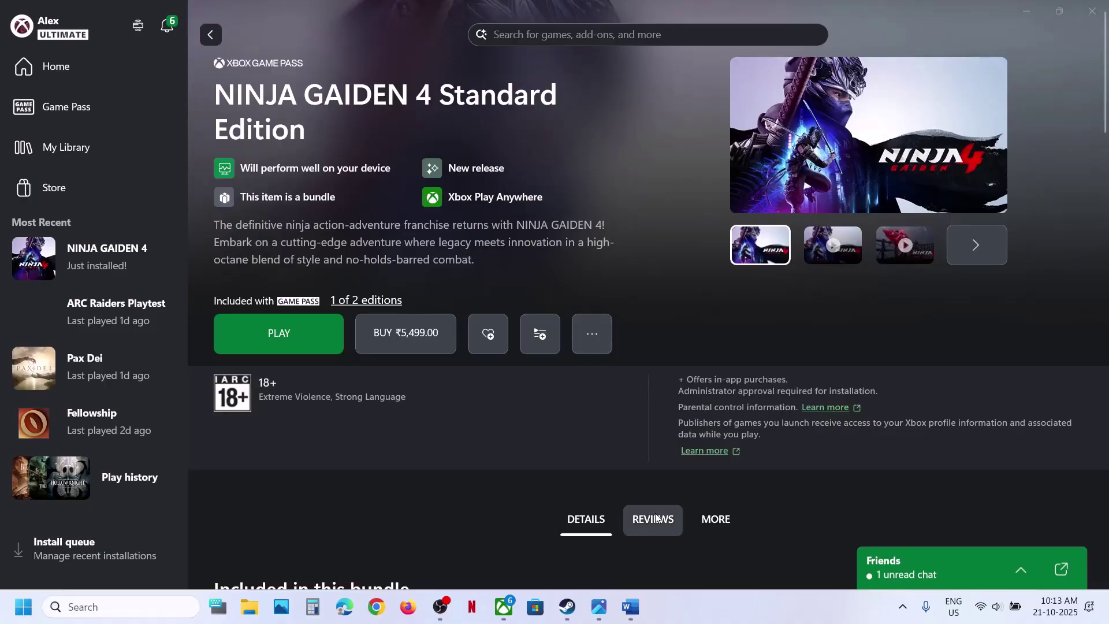
From the NINJA GAIDEN 4 page, open Support from the profile menu to show Xbox Support
left_click(632, 607)
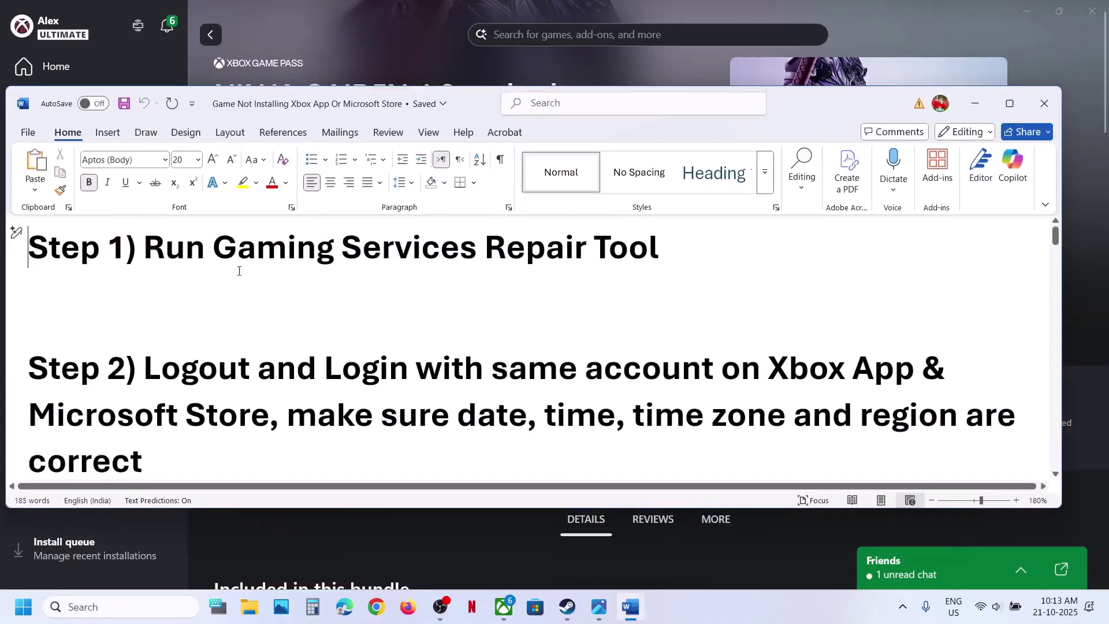
left_click(389, 54)
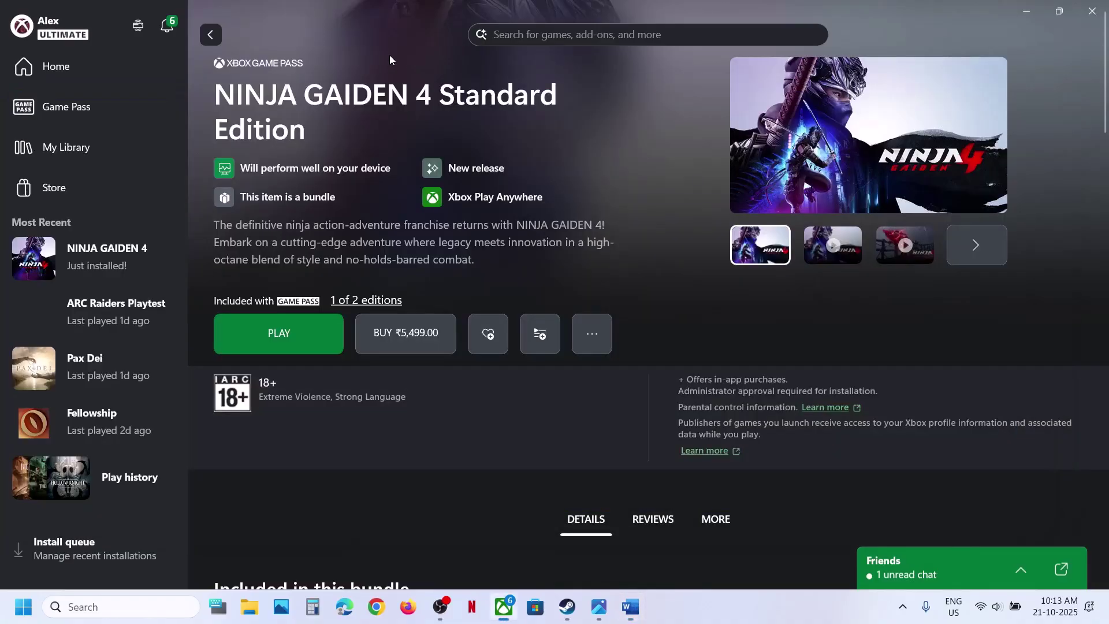
left_click(58, 29)
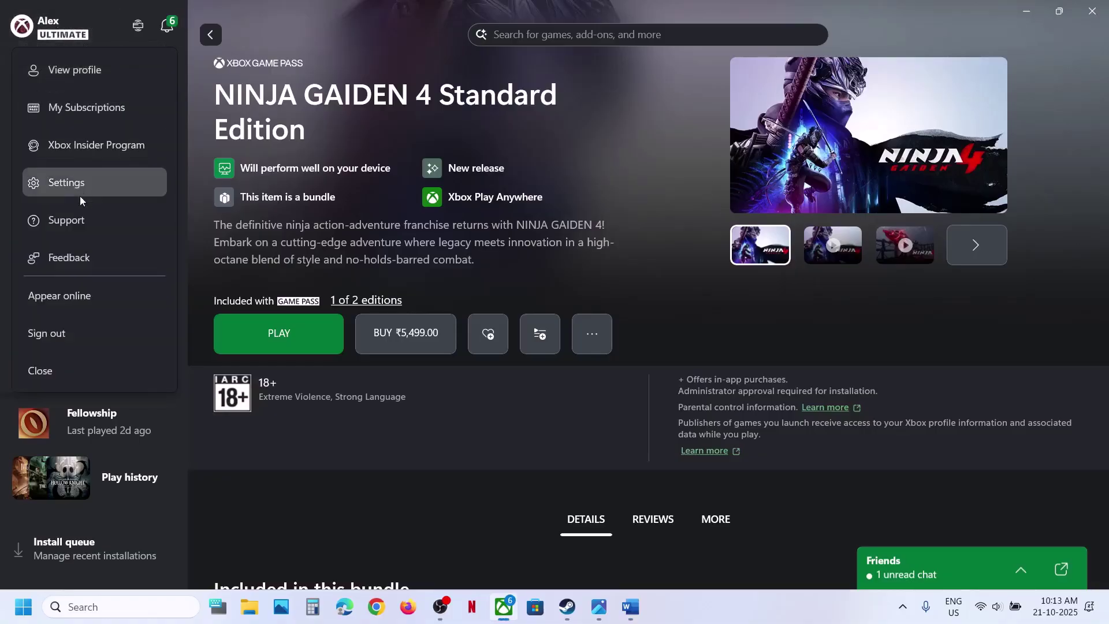
left_click(71, 220)
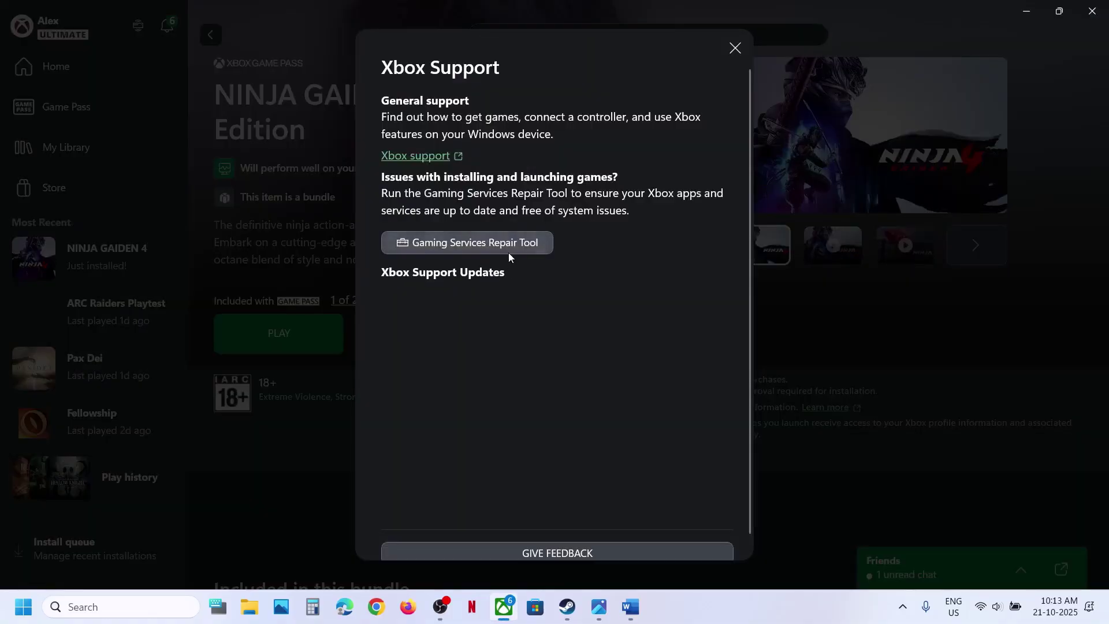
Run the Gaming Services Repair Tool with admin approval until repair completes, then close it
left_click(508, 250)
left_click(681, 386)
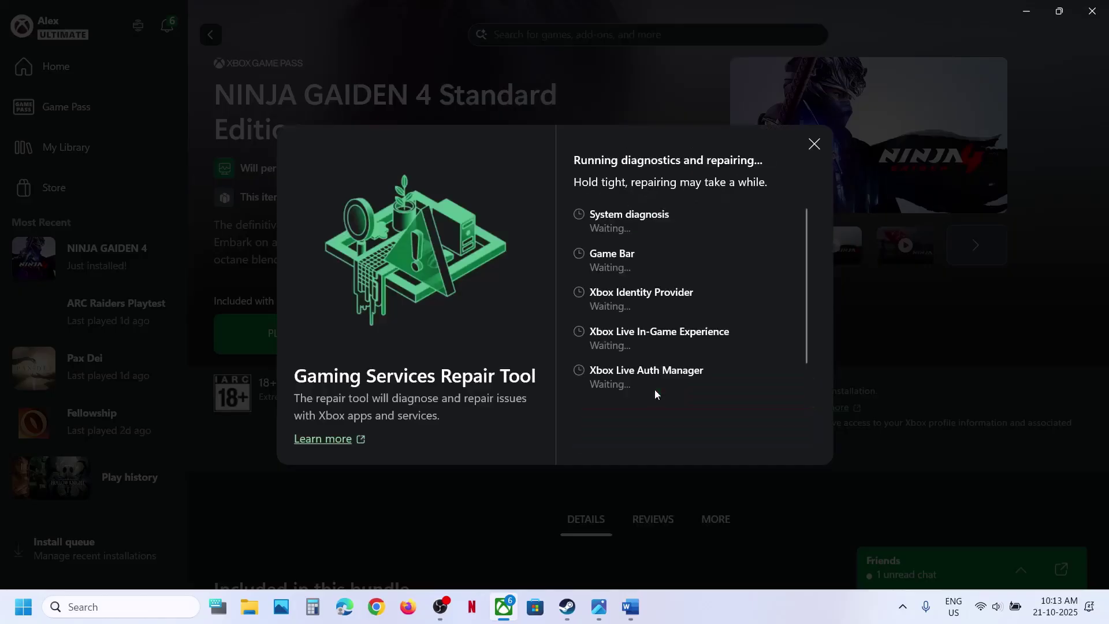
left_click(494, 426)
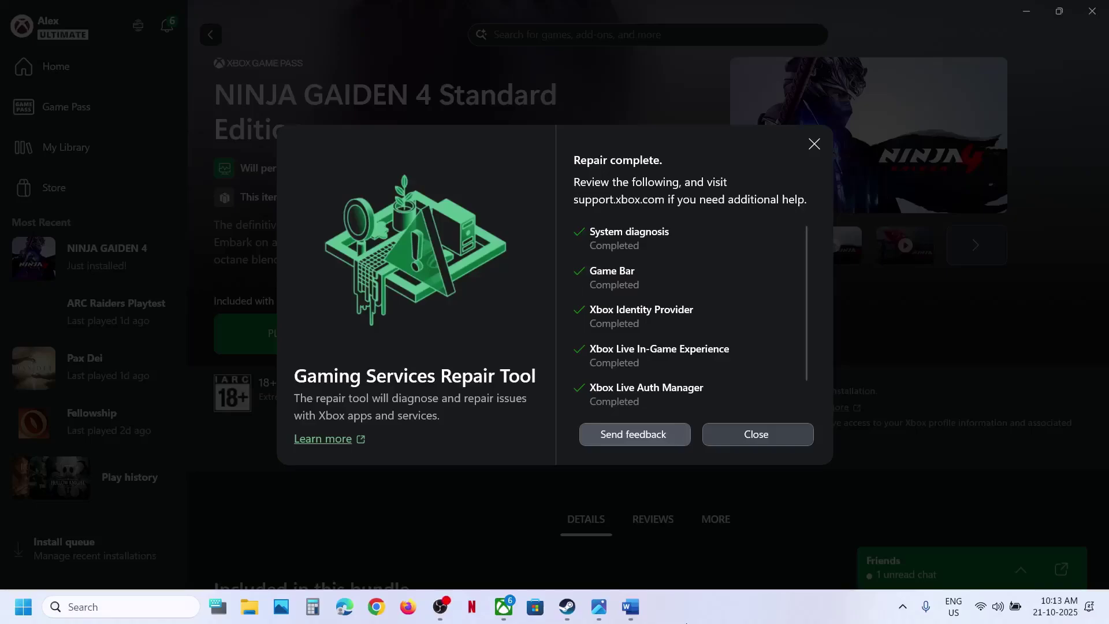
left_click(726, 431)
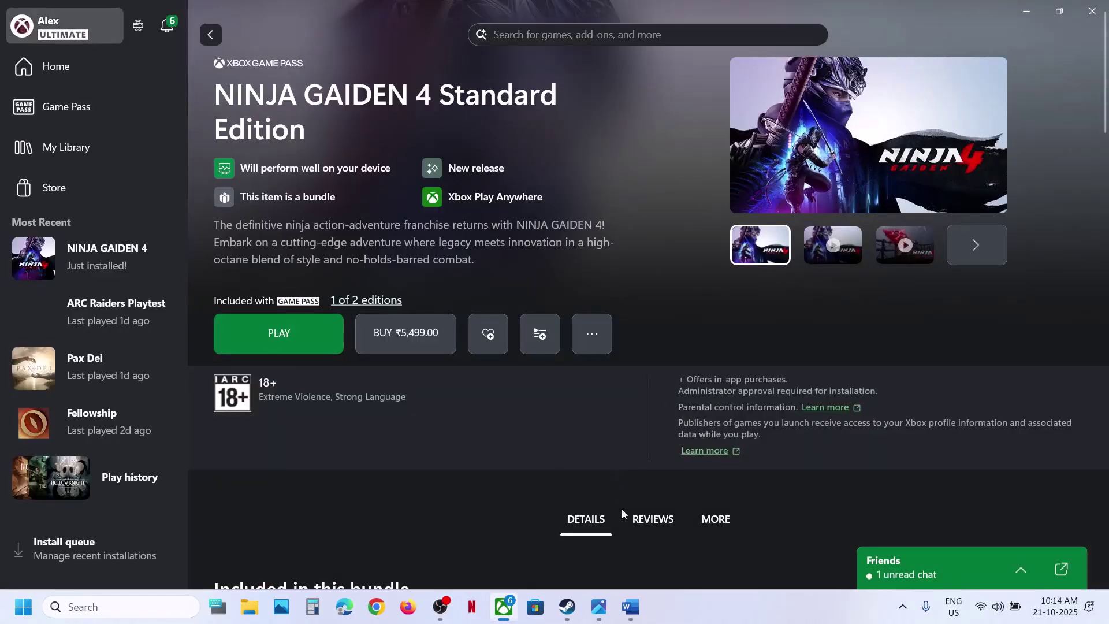
Copy 'Gaming Services Repair Tool' from the notes and search for it in Chrome
left_click(636, 544)
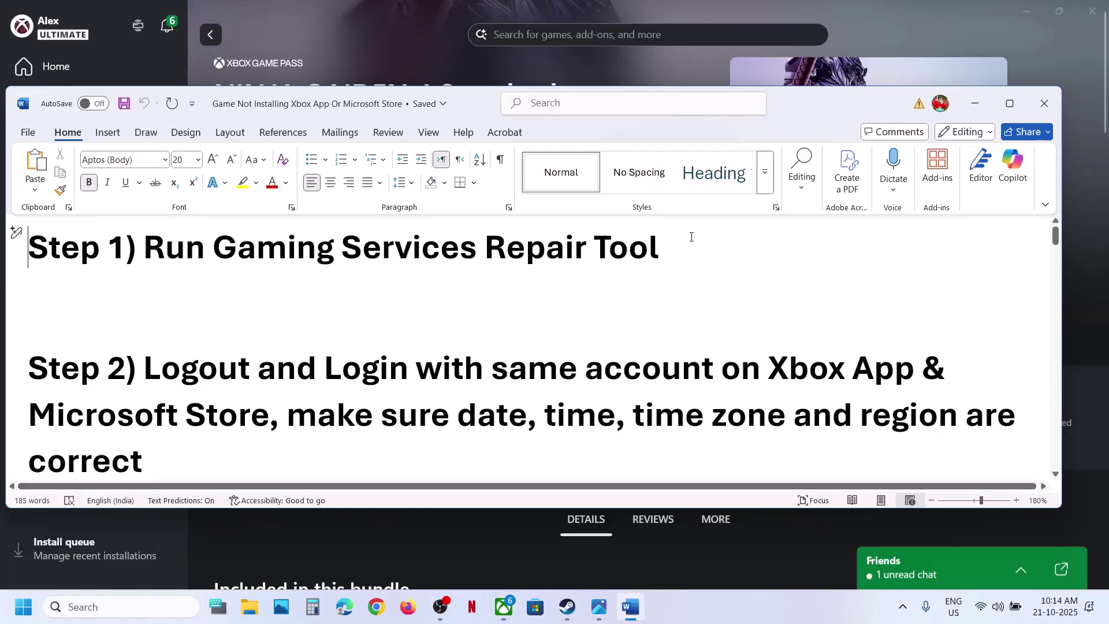
left_click_drag(691, 237, 214, 248)
key("ctrl+c")
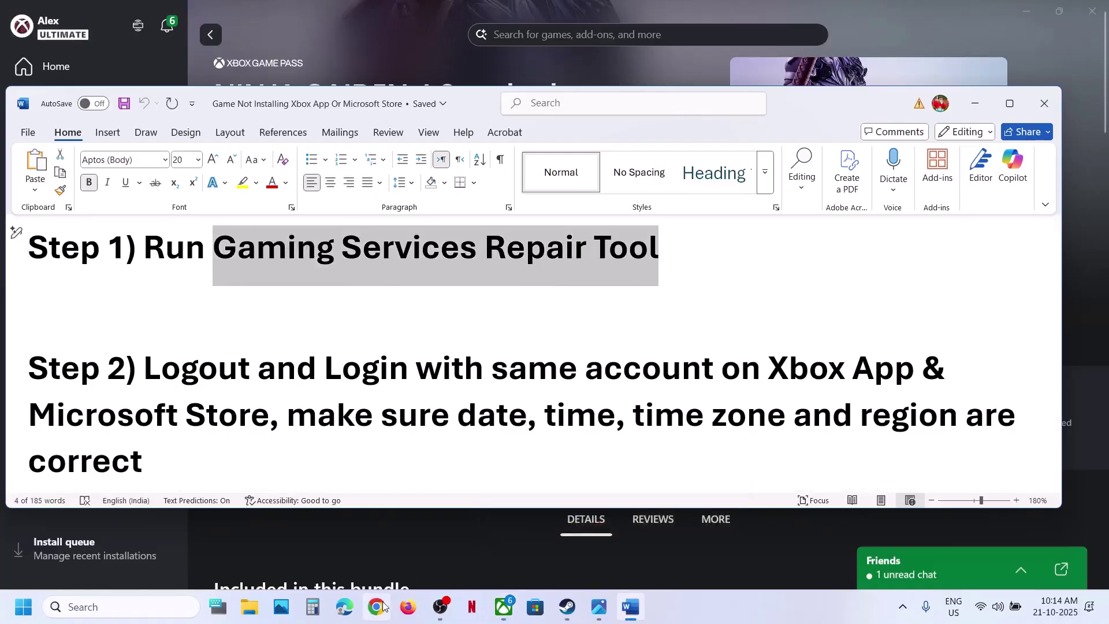
left_click(382, 606)
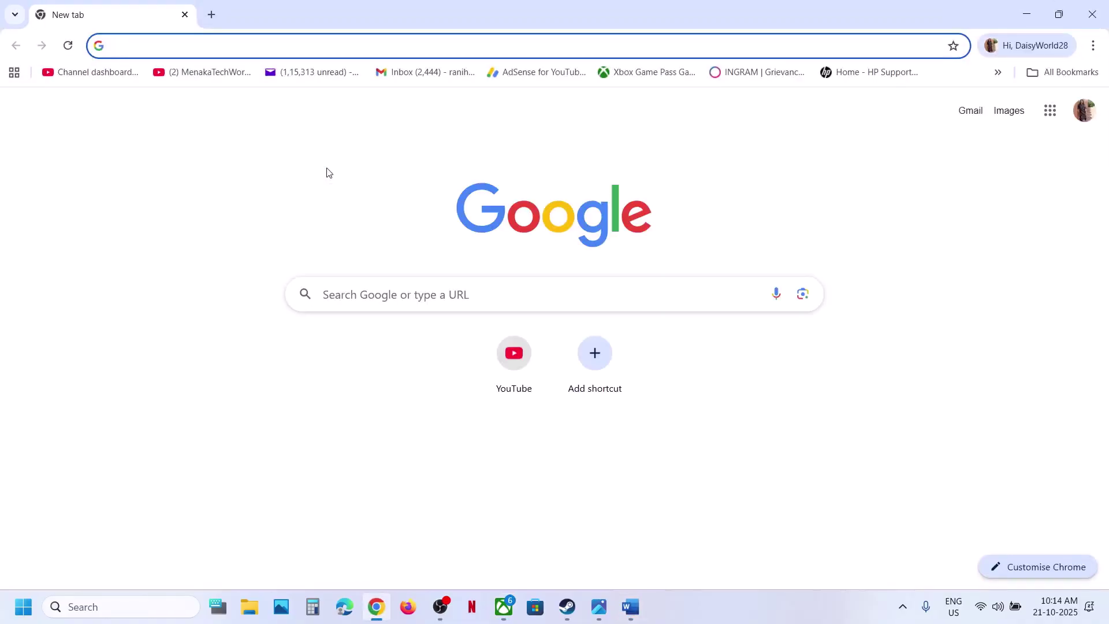
key("ctrl+v")
key("Return")
On the support.xbox.com page, expand Downloadable version and download GamingRepairTool.exe for PC
left_click(198, 238)
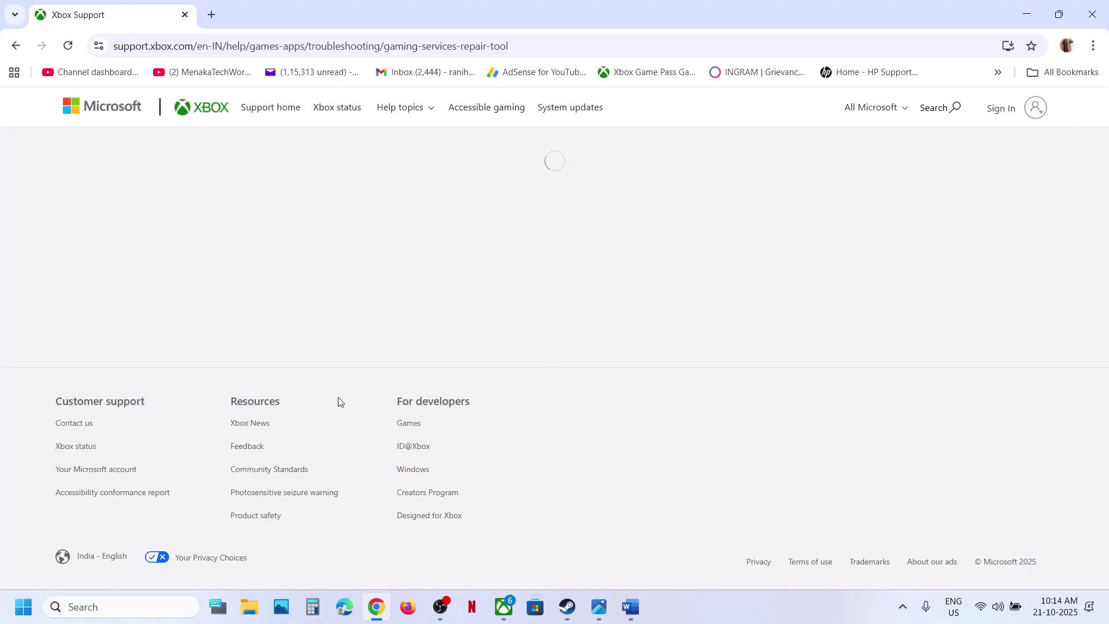
scroll(340, 402, "down", 3)
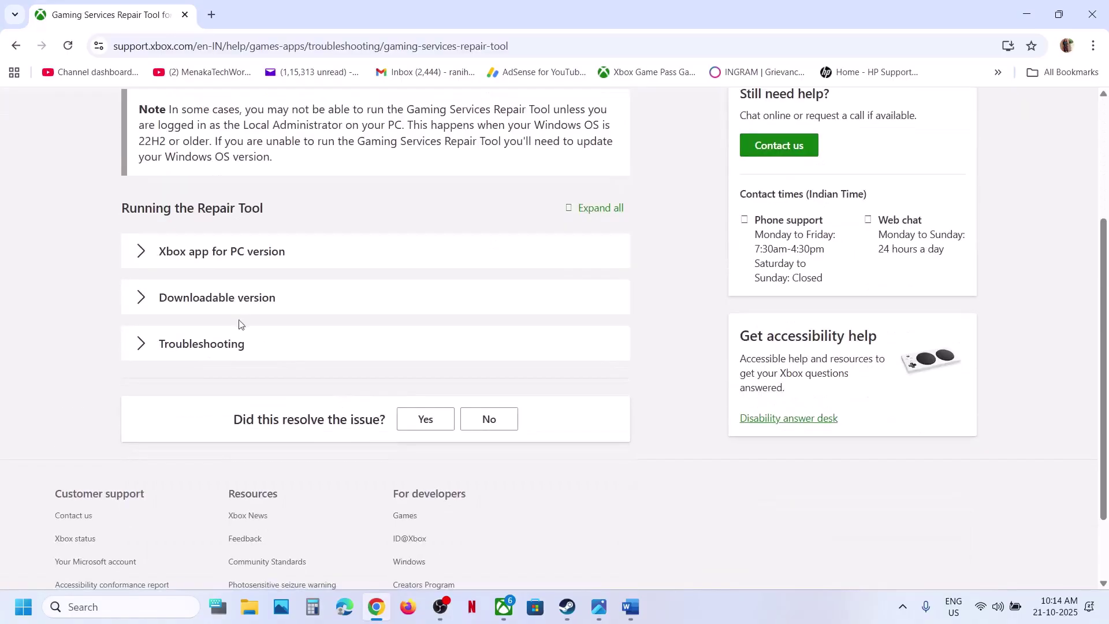
left_click(230, 298)
scroll(337, 376, "down", 8)
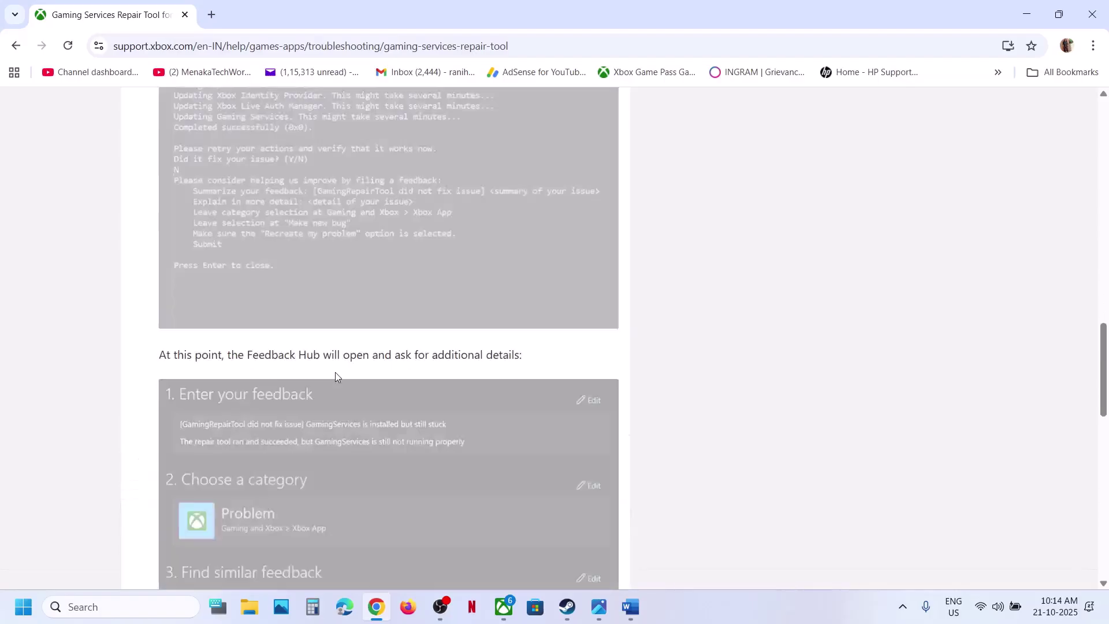
scroll(336, 376, "up", 4)
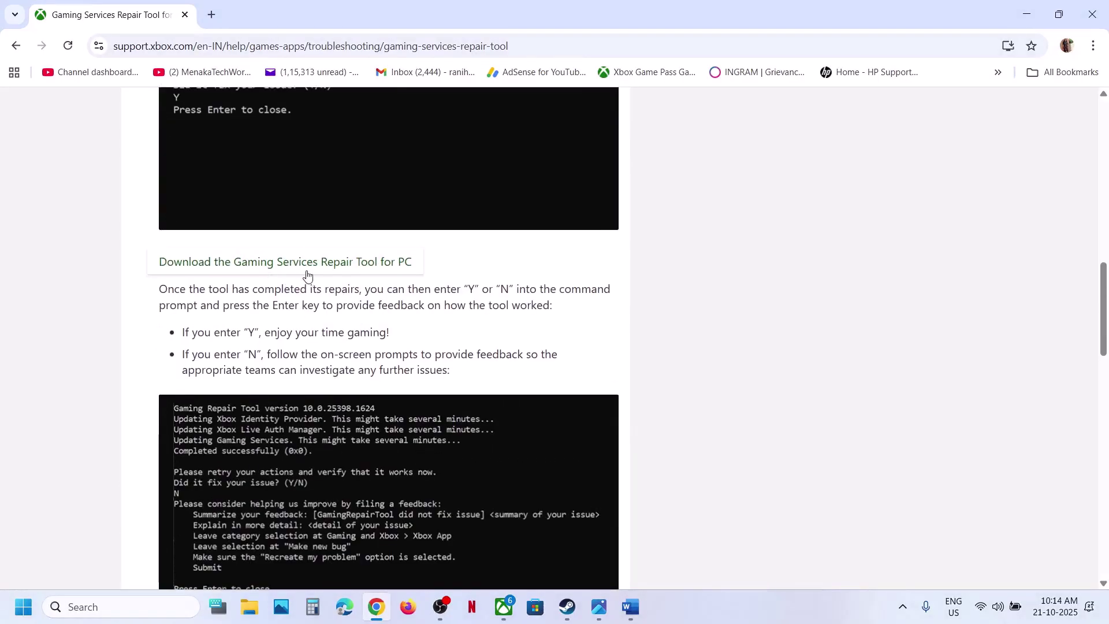
left_click(297, 268)
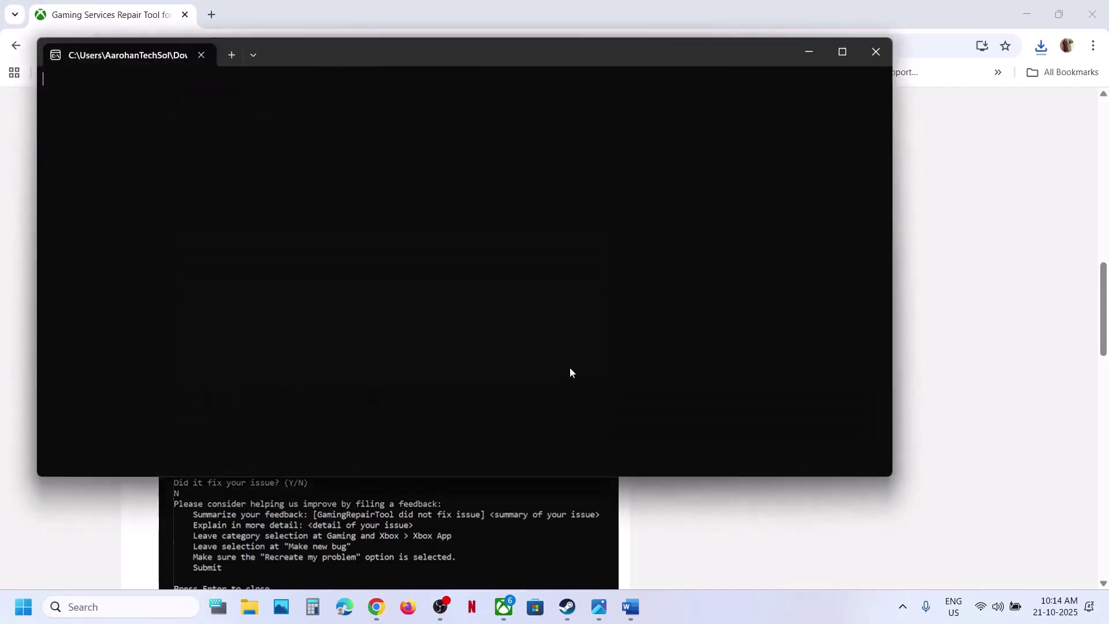
Run GamingRepairTool.exe as admin until it reports Completed successfully (0x0), then close its console
left_click(434, 435)
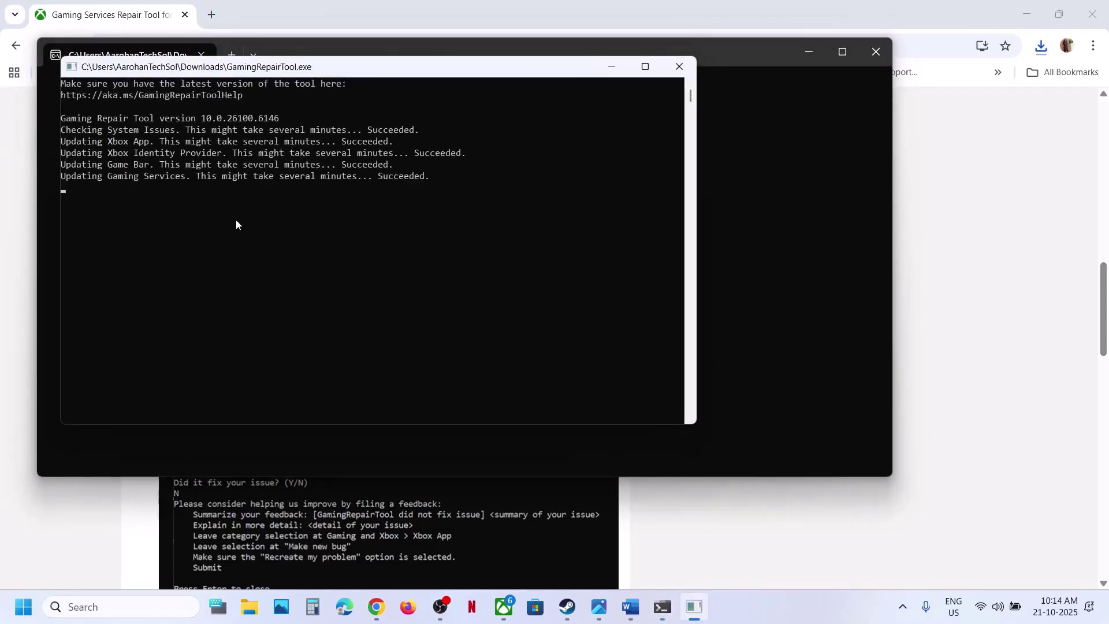
left_click(282, 214)
key("Escape")
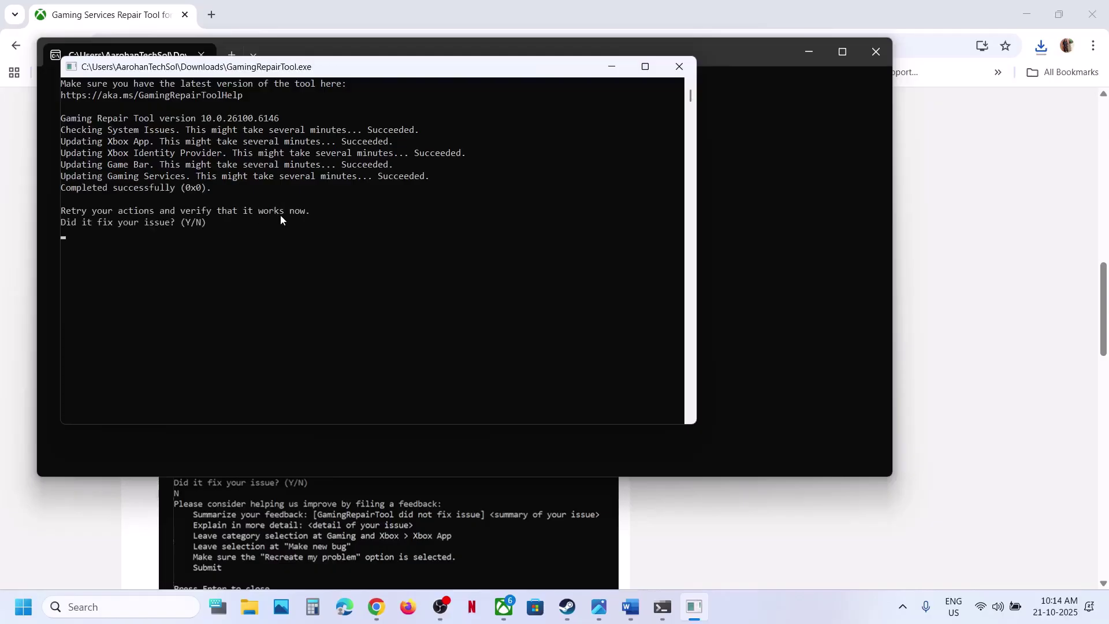
left_click_drag(213, 187, 55, 188)
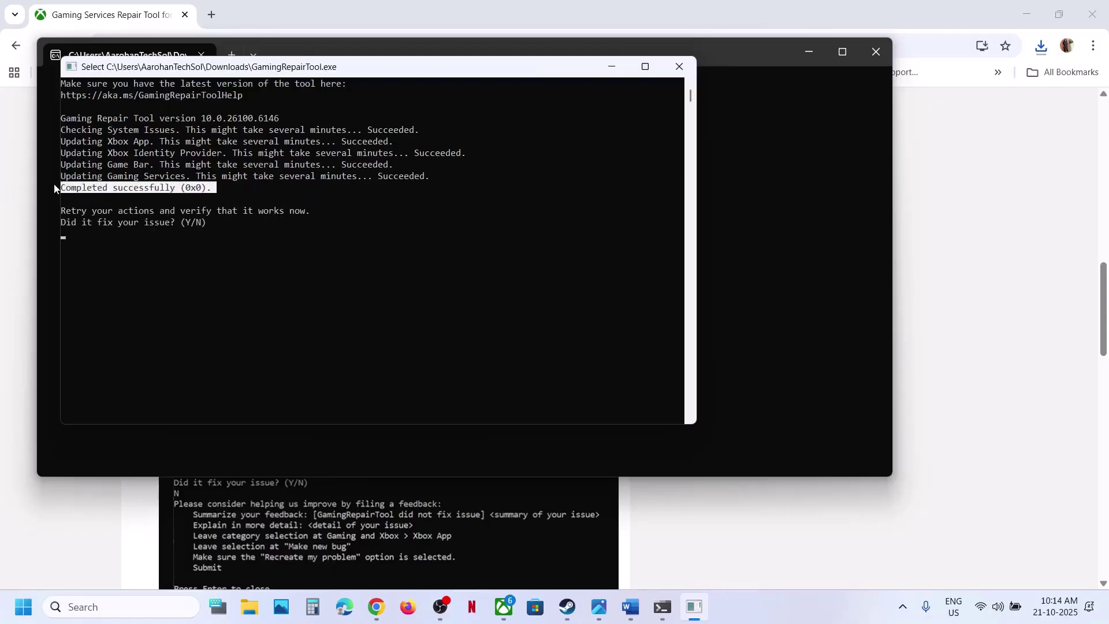
left_click(675, 61)
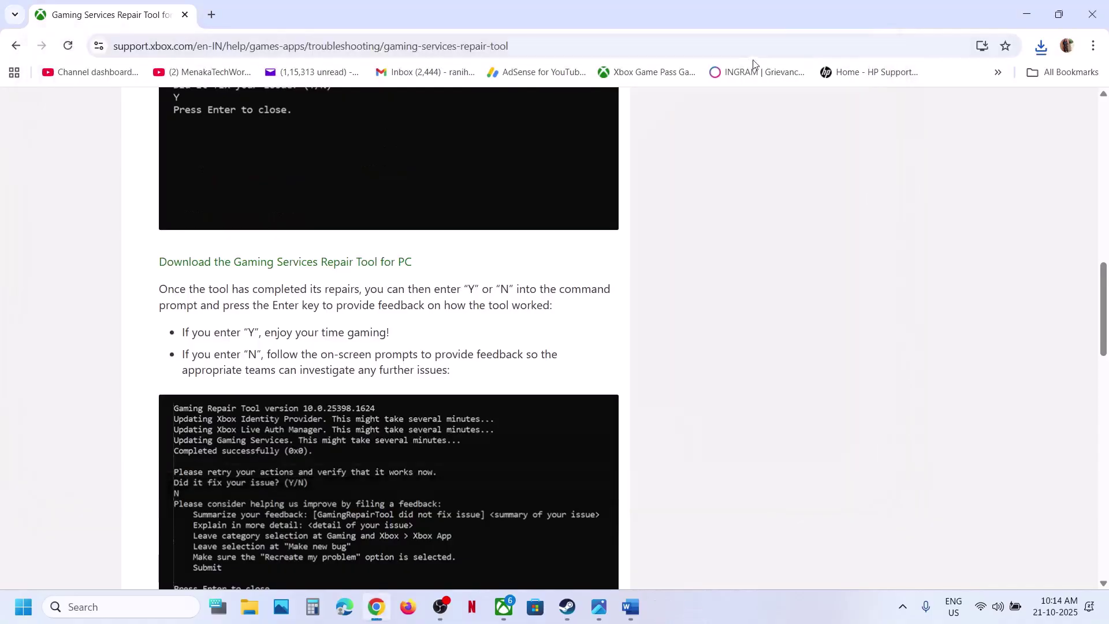
Check the next step in the notes and bring up Microsoft Store
left_click(631, 607)
scroll(400, 379, "down", 2)
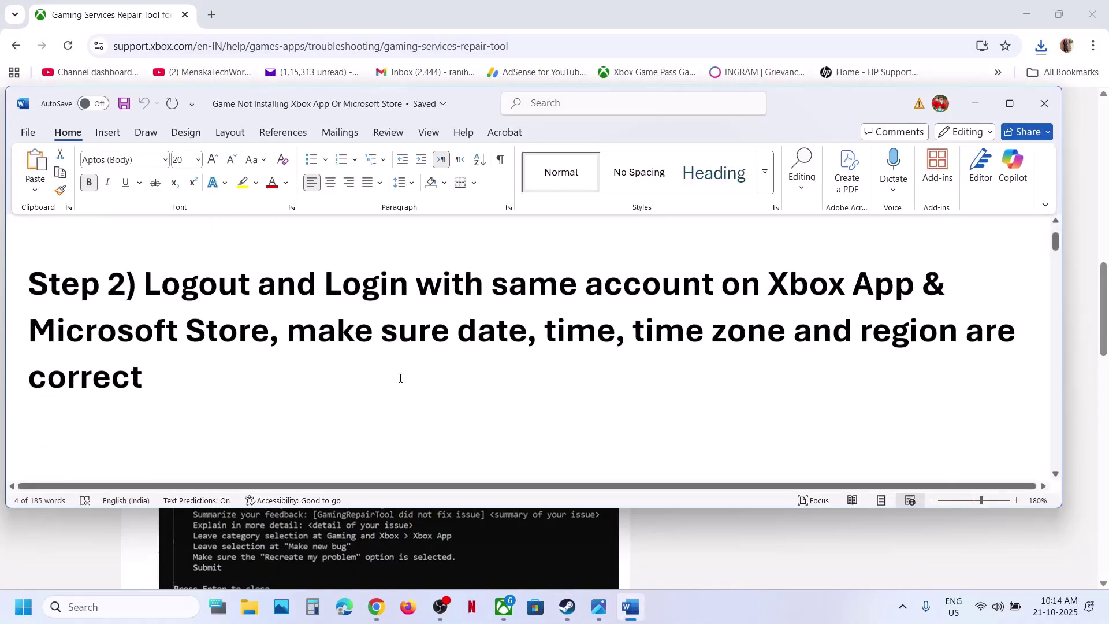
left_click(681, 565)
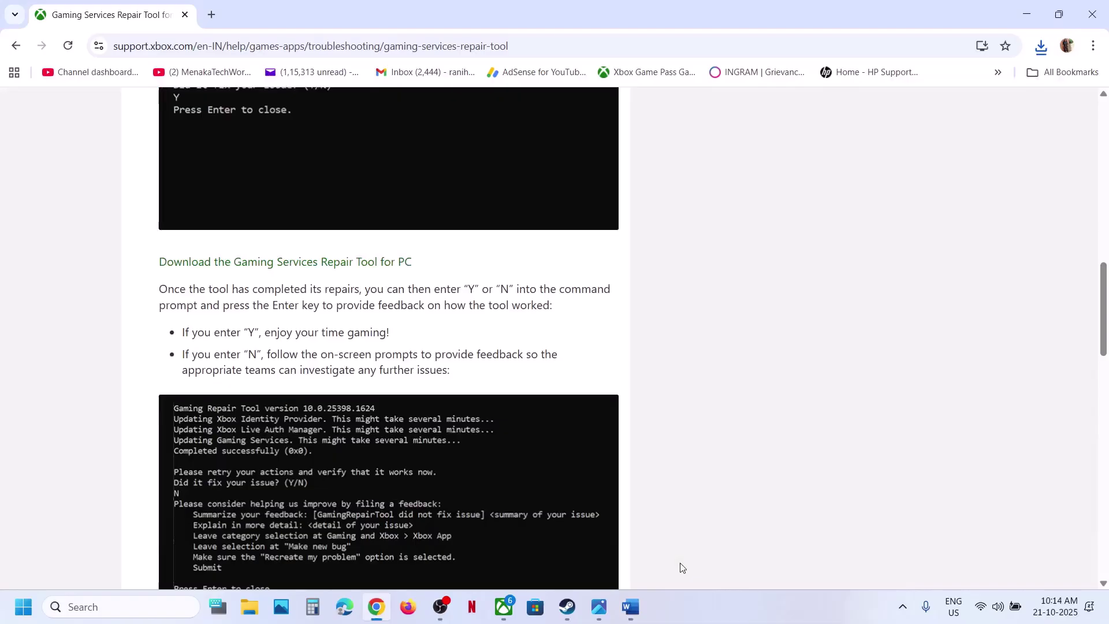
left_click(536, 608)
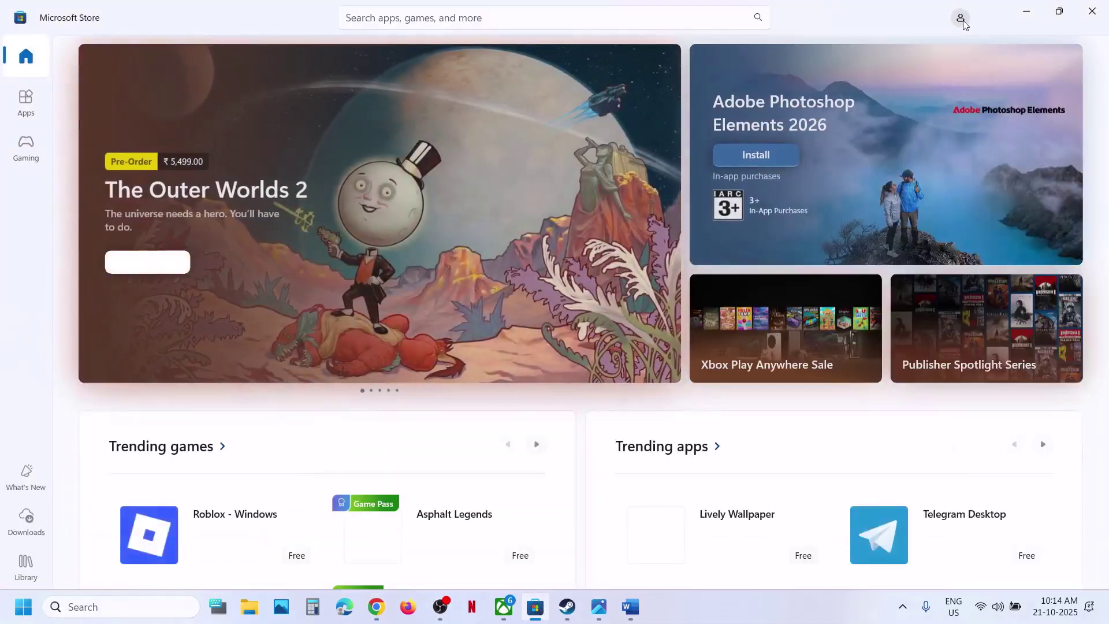
Sign in to Microsoft Store with the second Microsoft account, entering the PIN
left_click(962, 19)
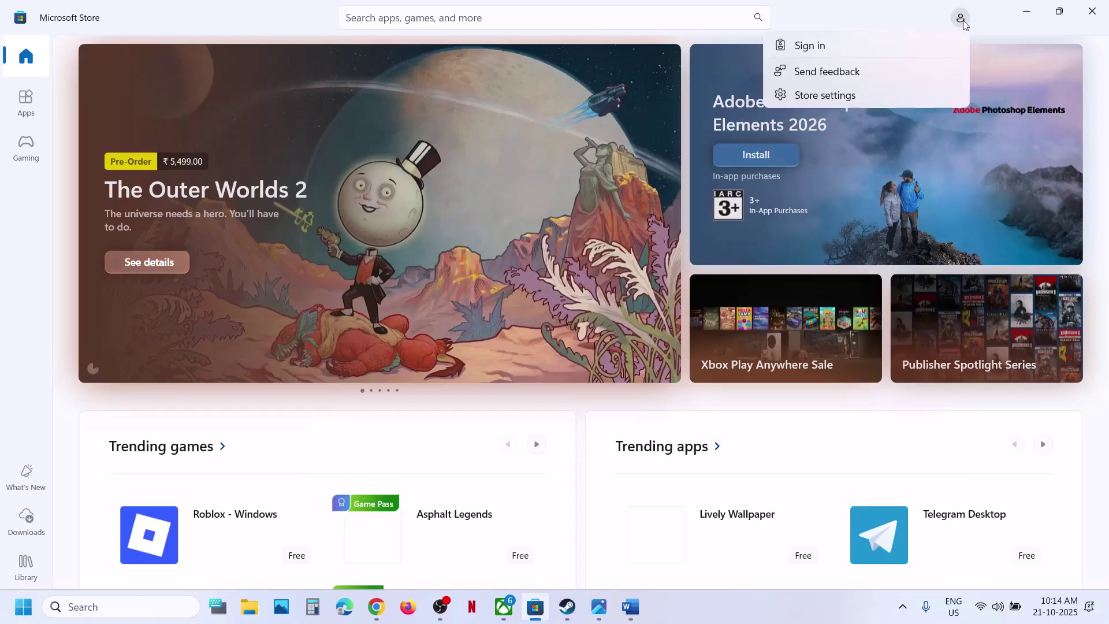
left_click(835, 46)
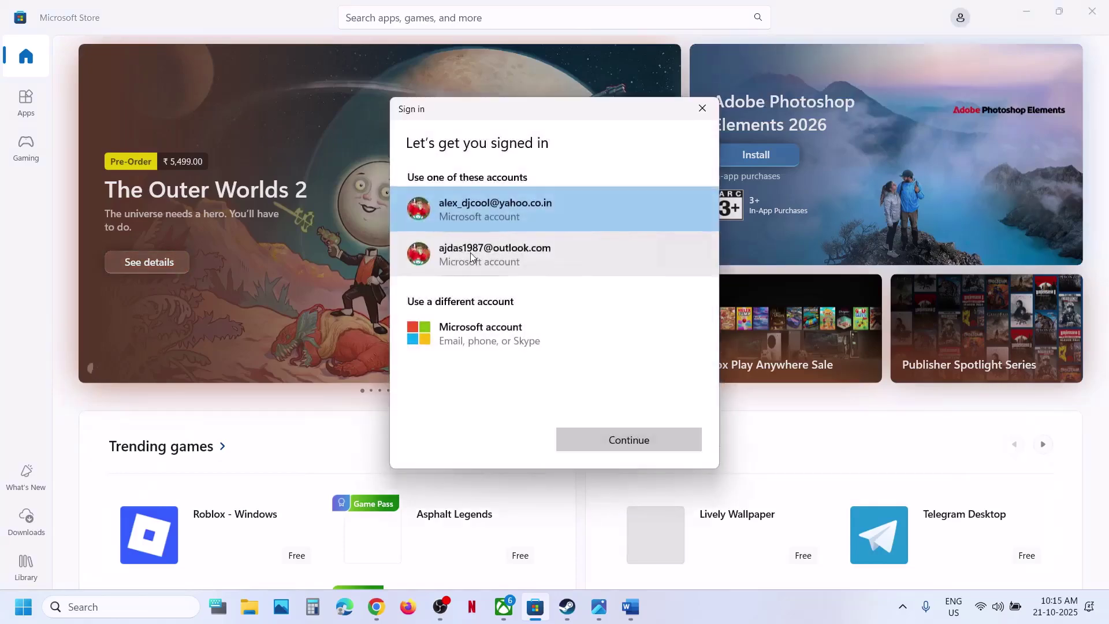
left_click(520, 253)
left_click(634, 439)
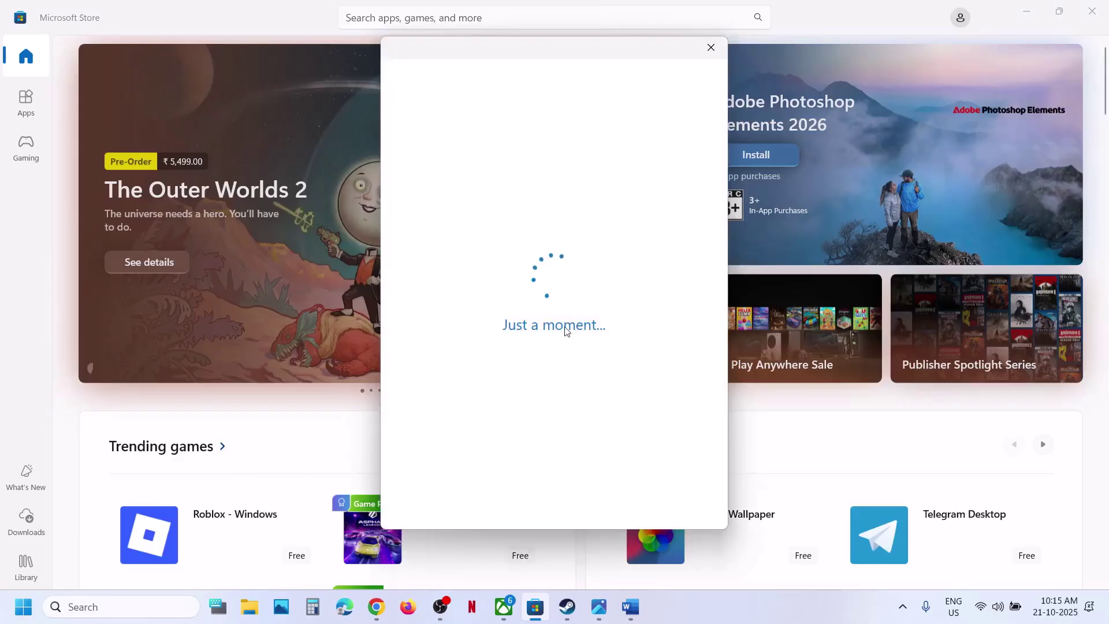
type("****")
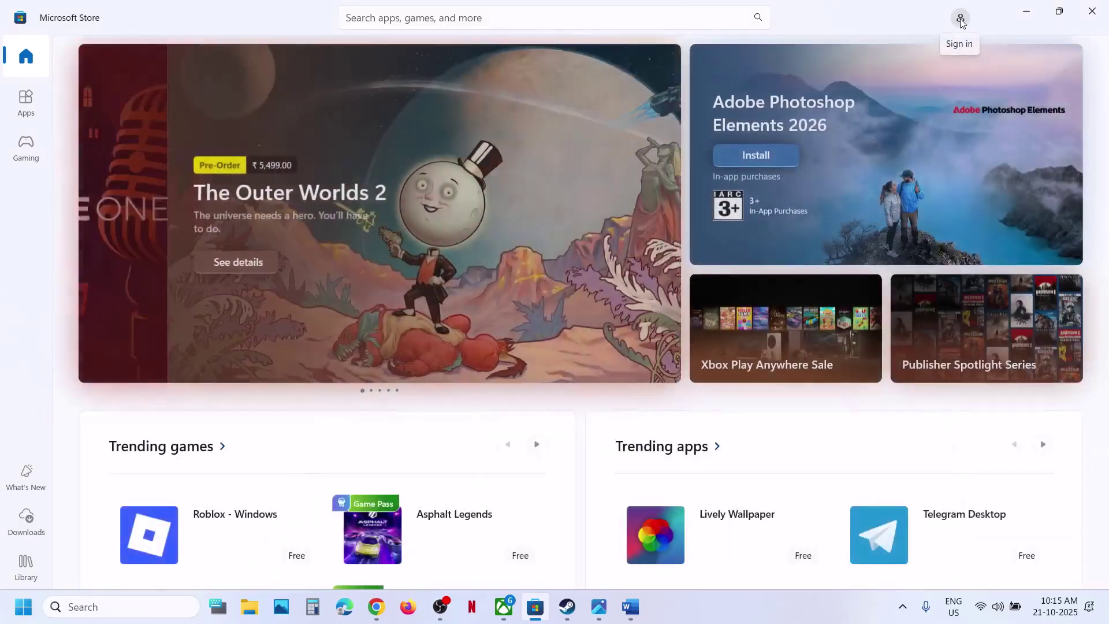
Sign out of the Store and sign back in with the same account and PIN
left_click(960, 19)
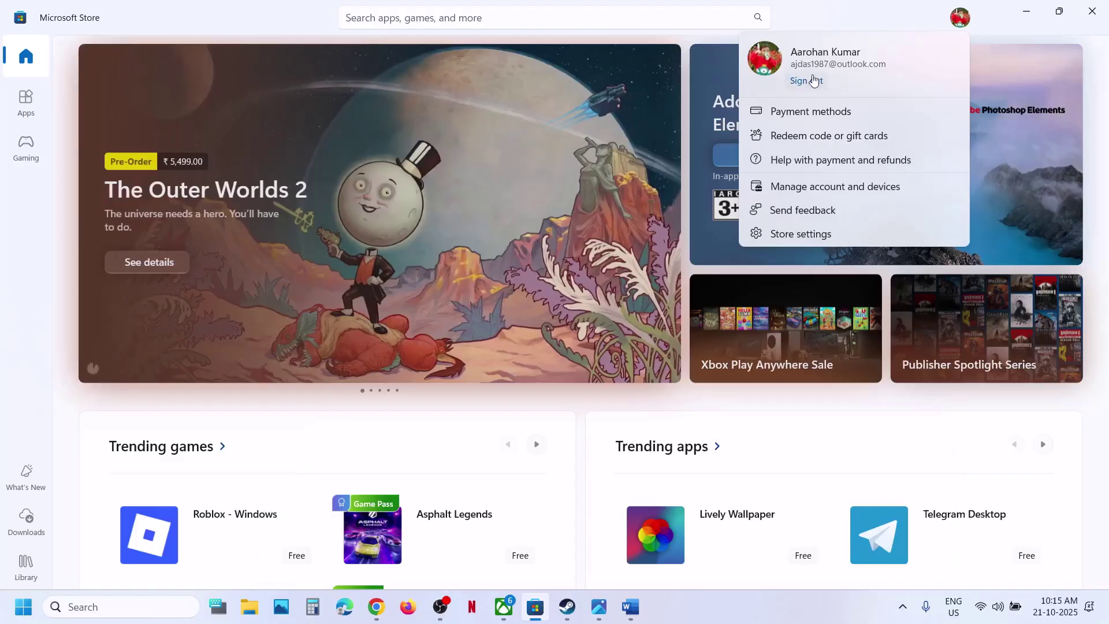
left_click(812, 81)
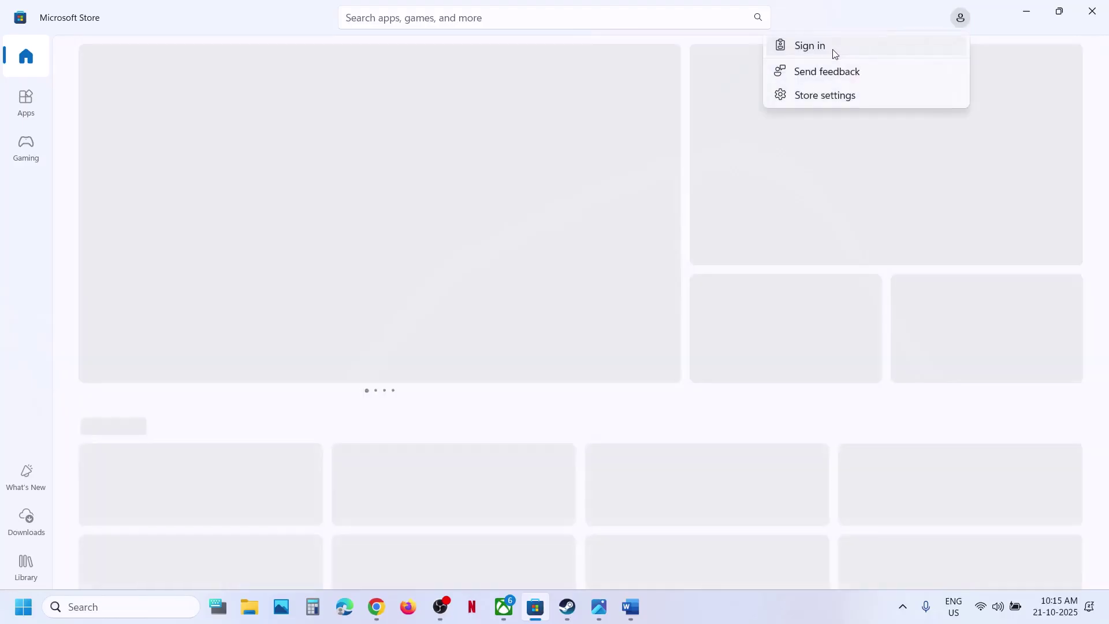
left_click(833, 50)
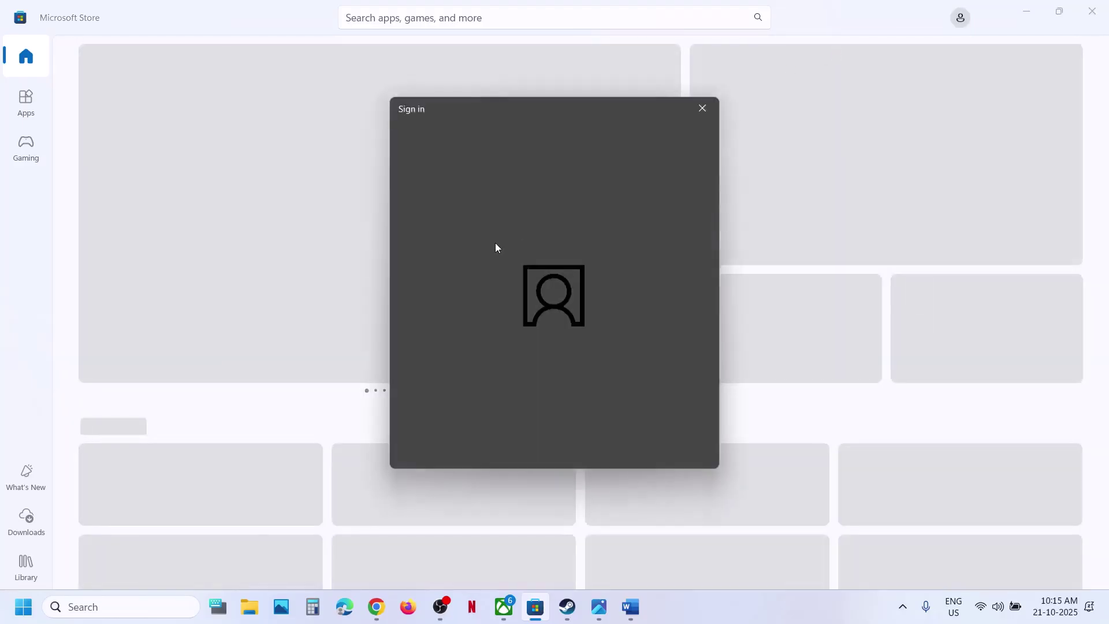
left_click(467, 270)
left_click(615, 440)
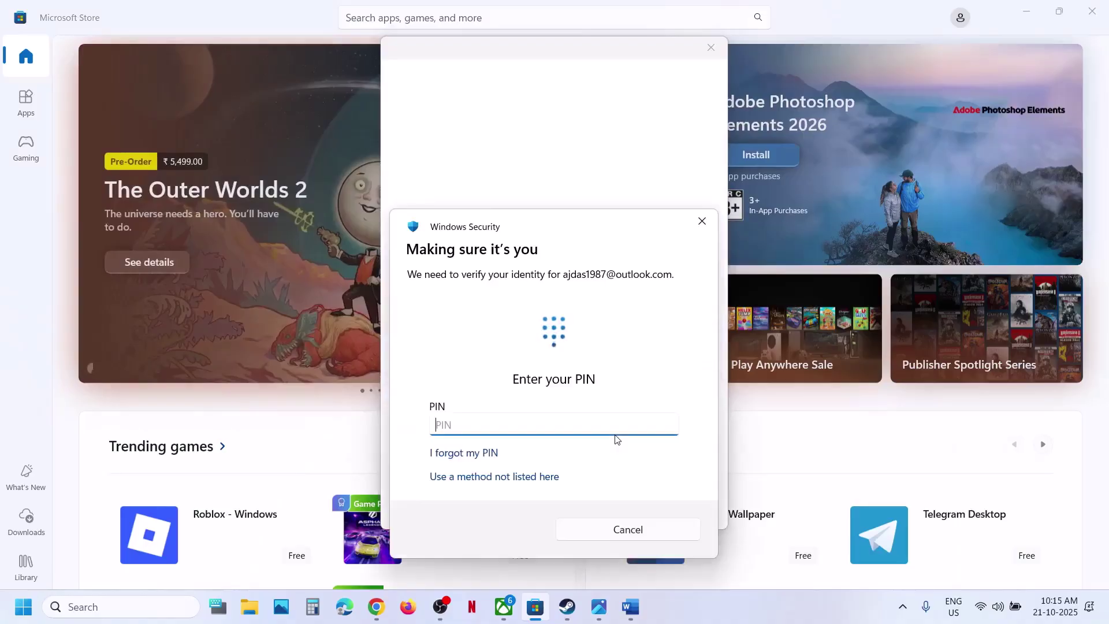
type("•")
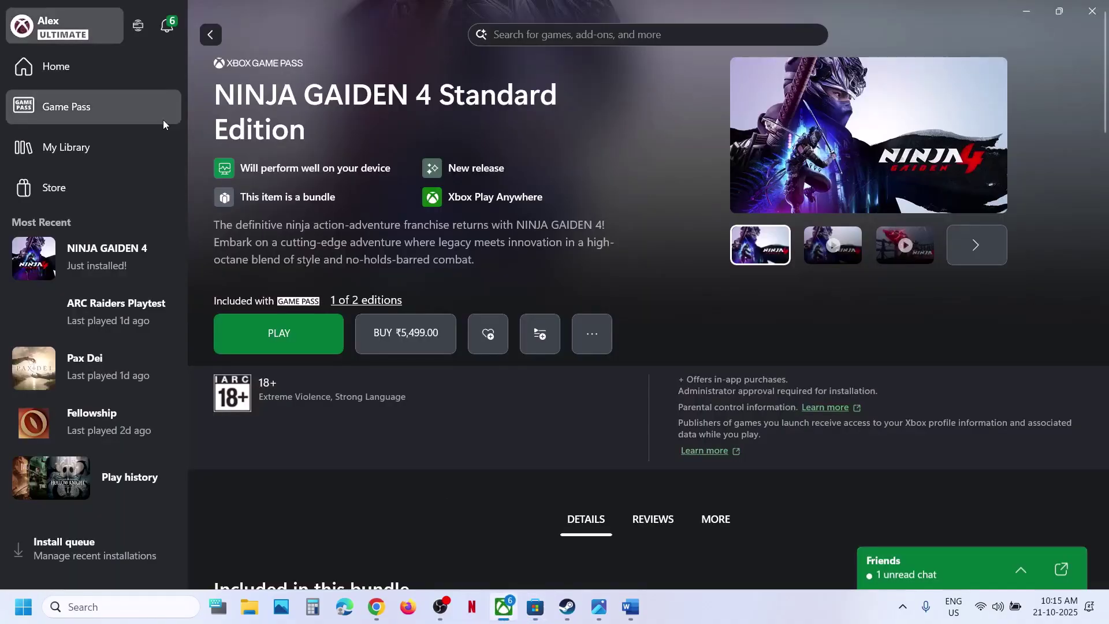
Sign out of the Xbox app, sign back in with the saved account, then highlight the date/time/region step in Word
left_click(58, 28)
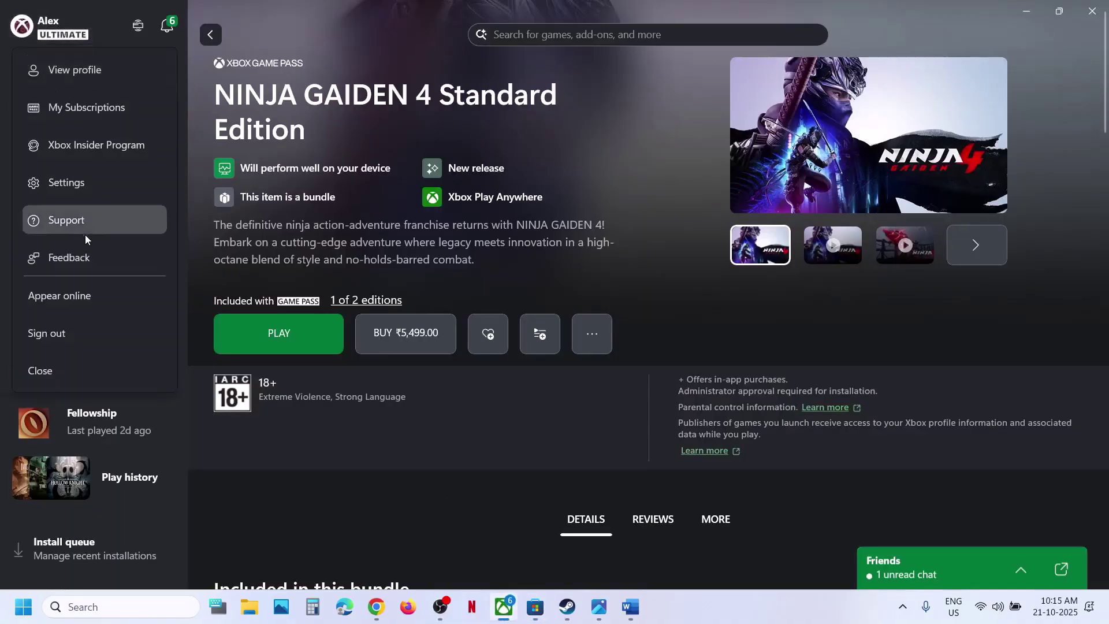
left_click(37, 344)
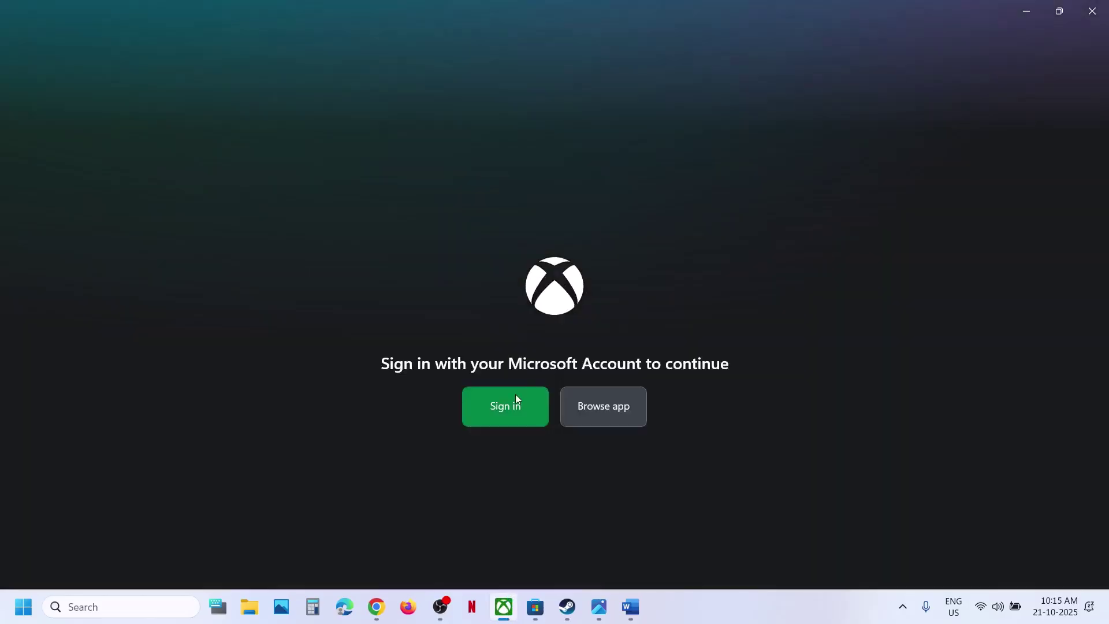
left_click(515, 399)
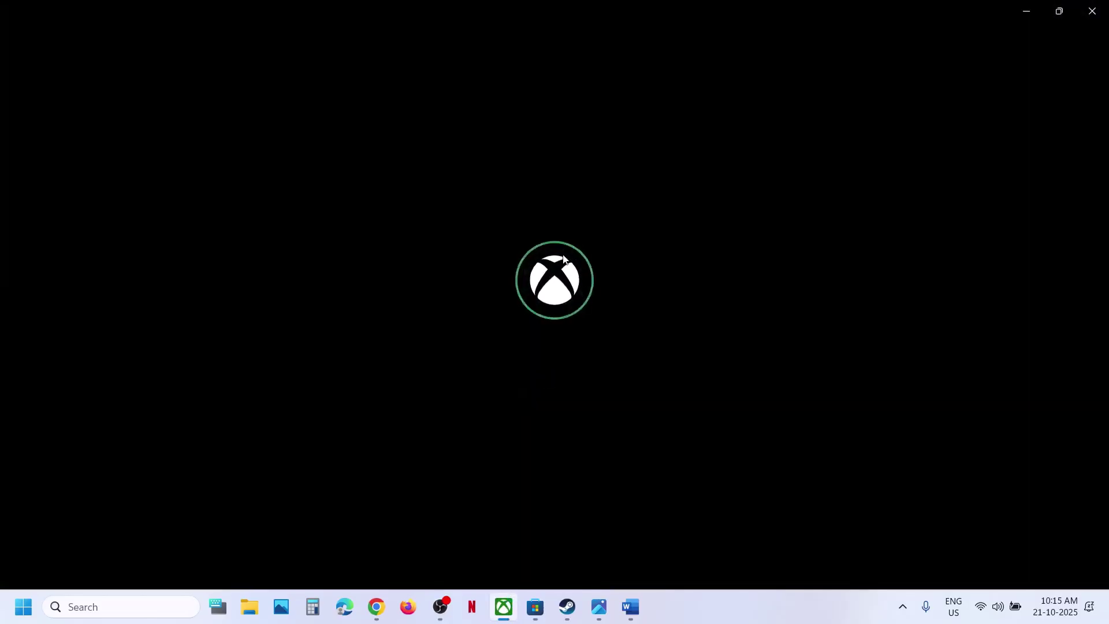
left_click(386, 258)
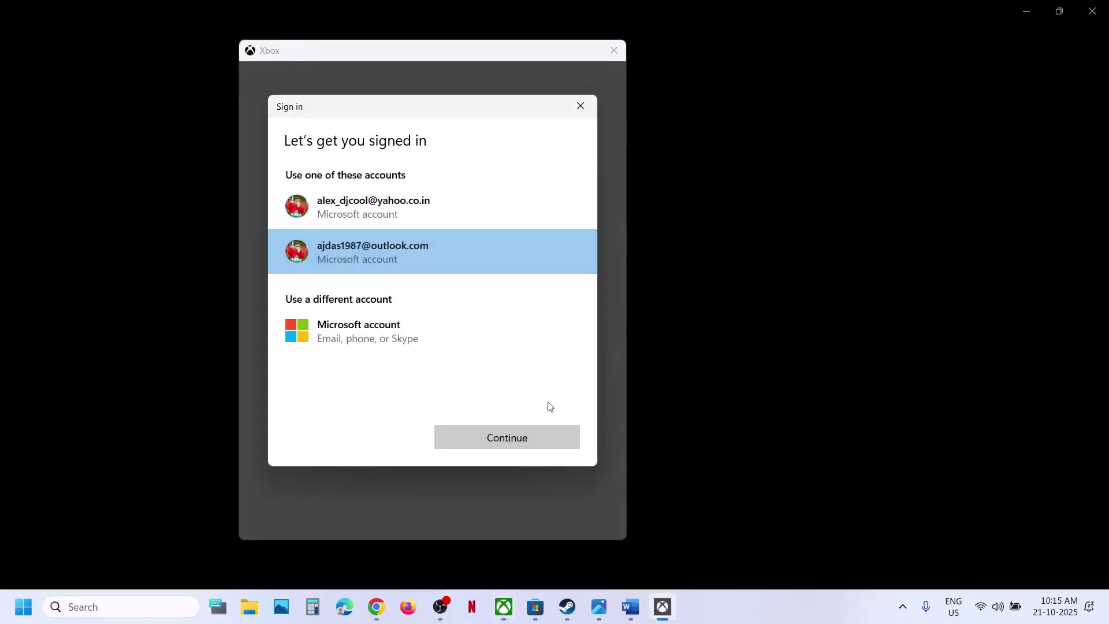
left_click(496, 438)
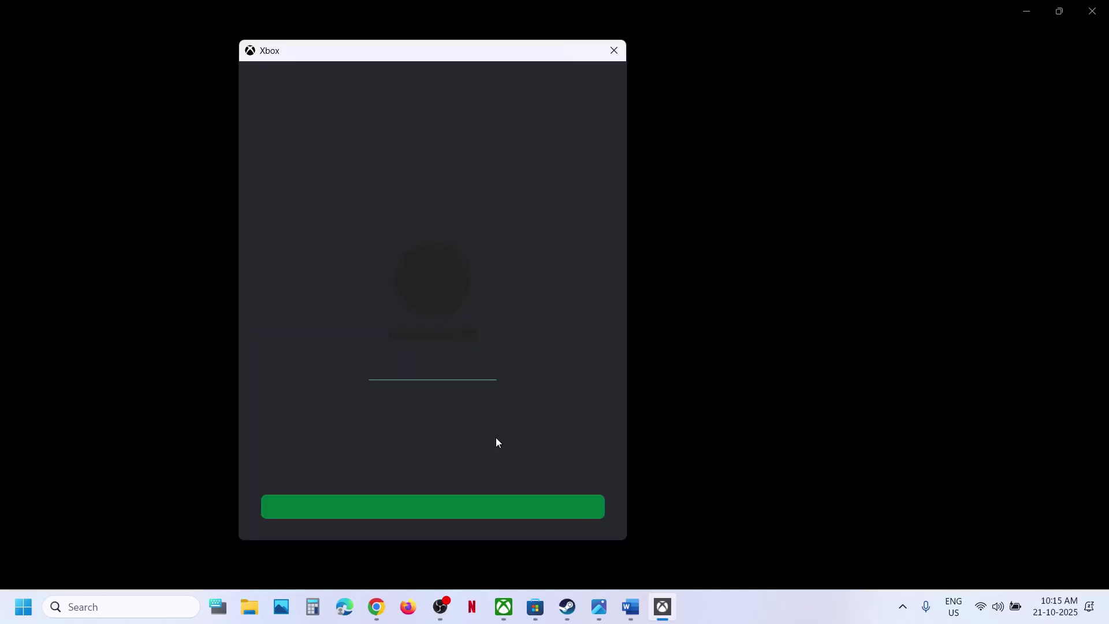
left_click(450, 511)
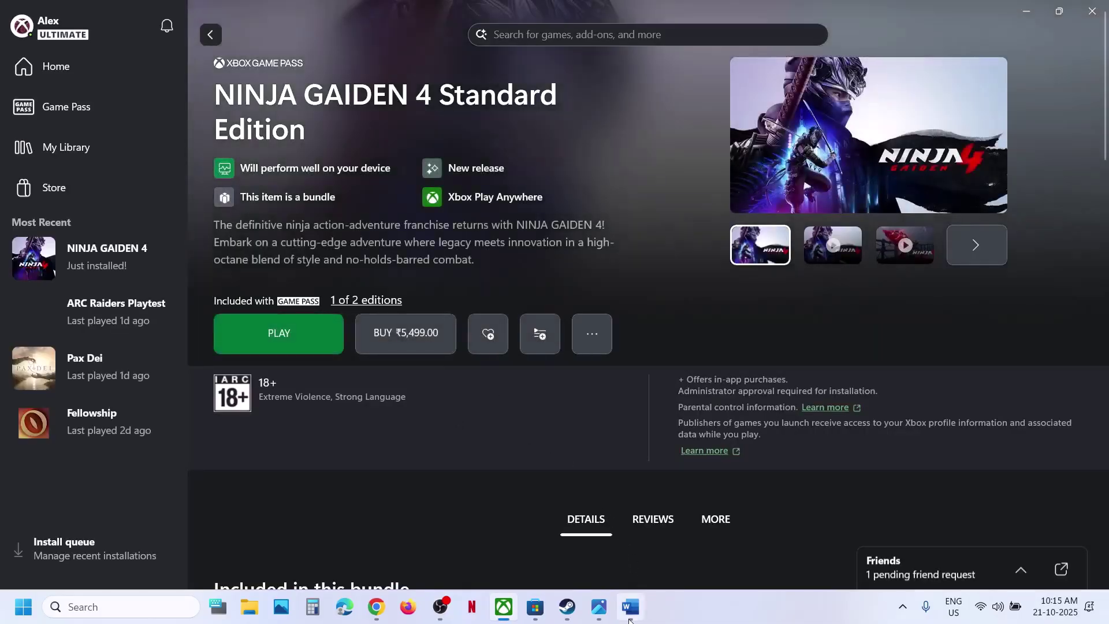
left_click(630, 608)
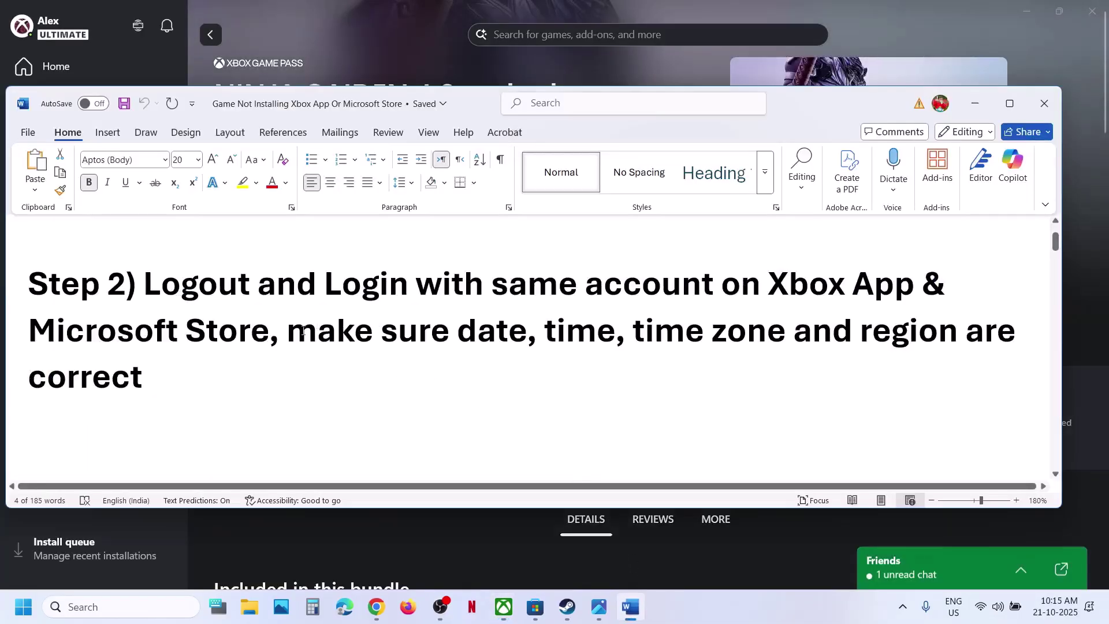
left_click_drag(387, 327, 419, 367)
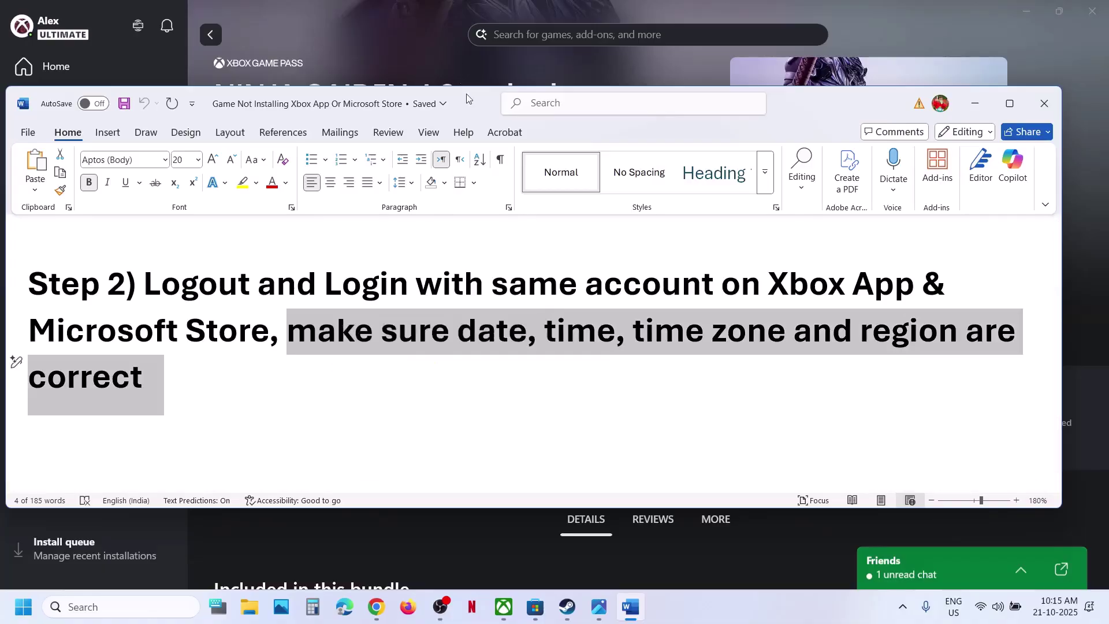
Toggle automatic time zone and automatic time off and back on to resync the clock
left_click(433, 62)
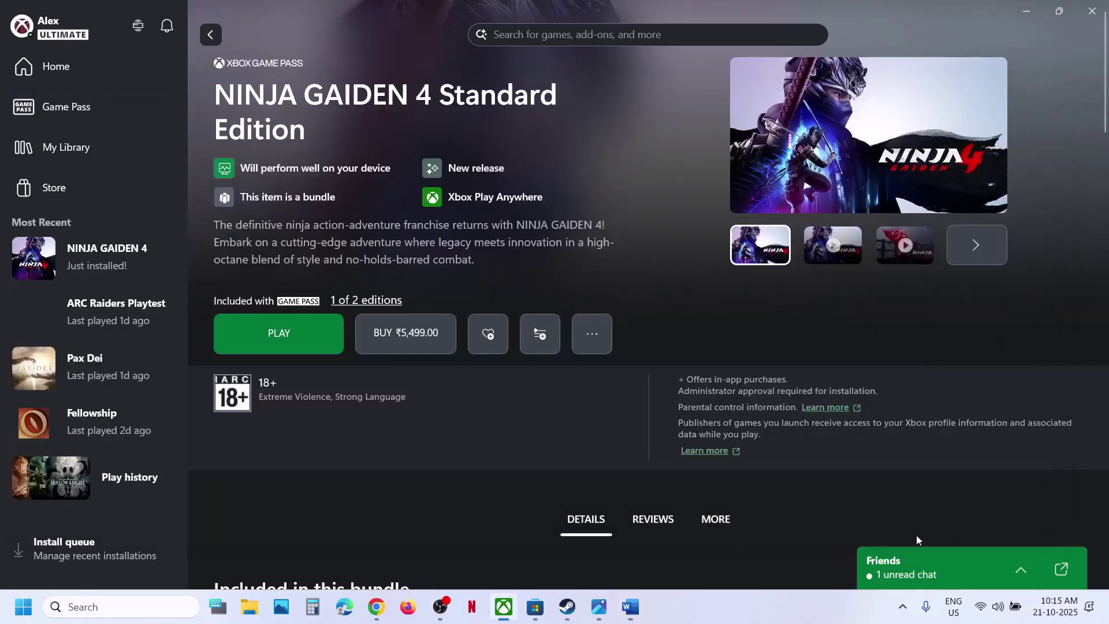
right_click(1053, 618)
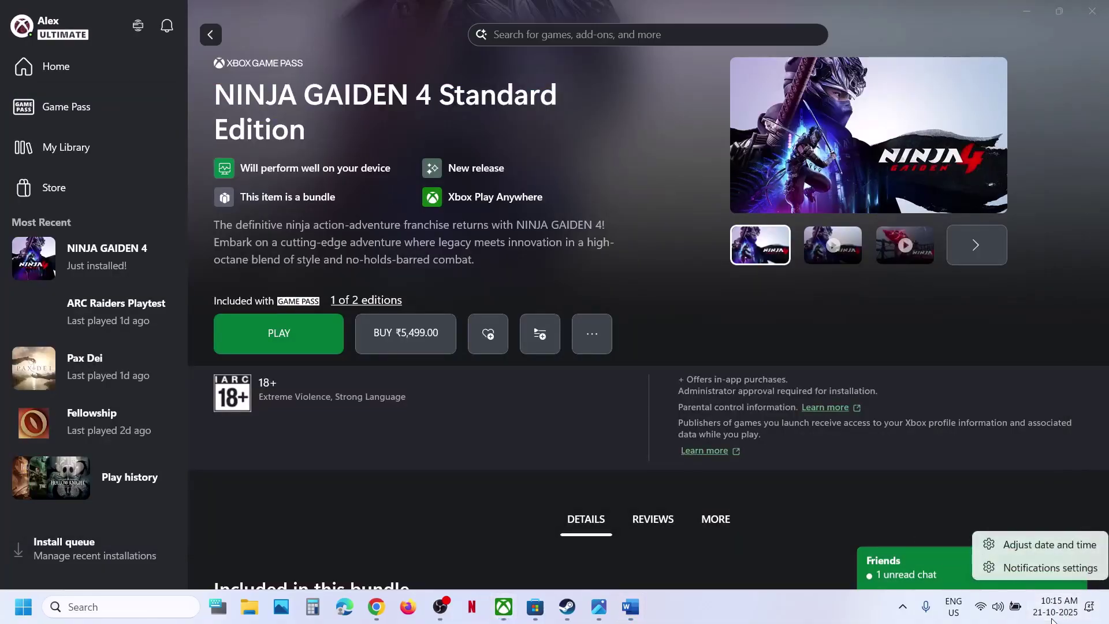
left_click(1047, 546)
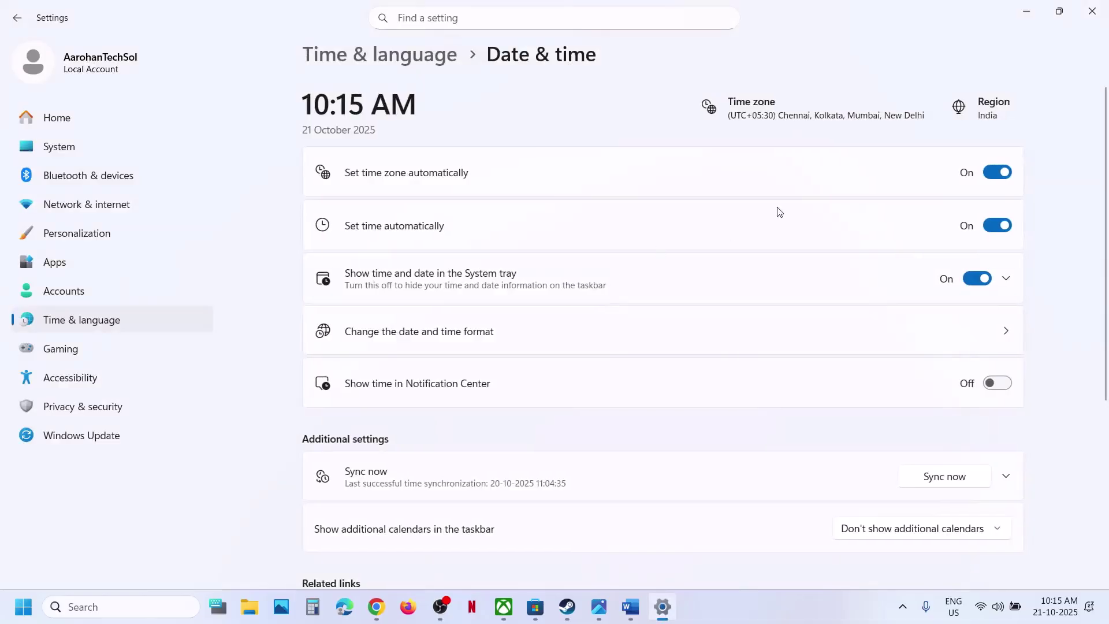
left_click(994, 174)
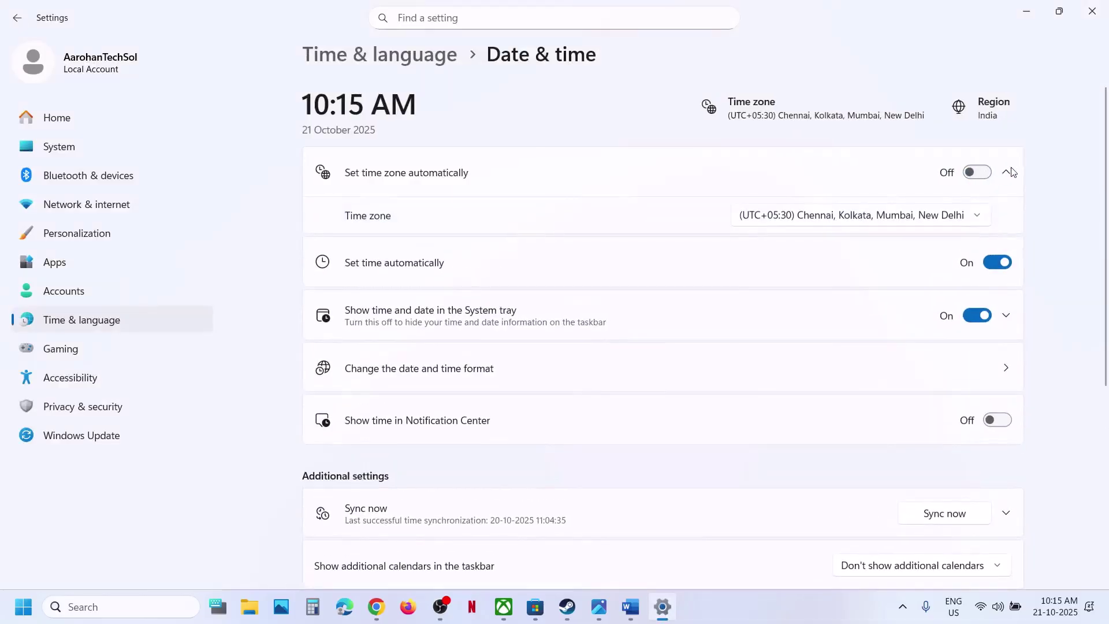
left_click(980, 176)
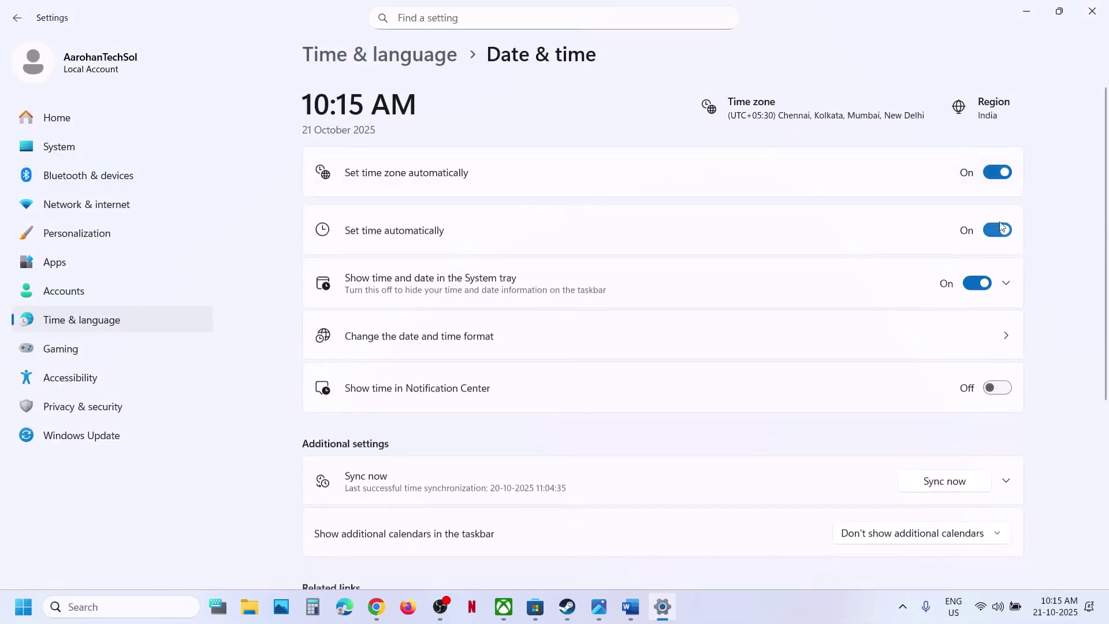
left_click(995, 229)
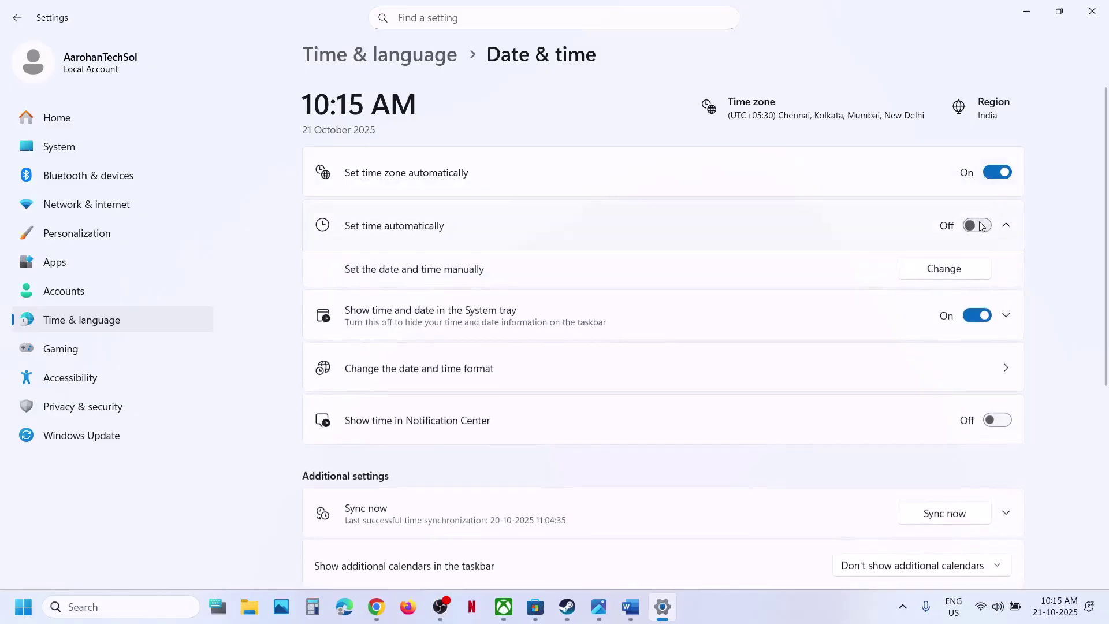
left_click(978, 225)
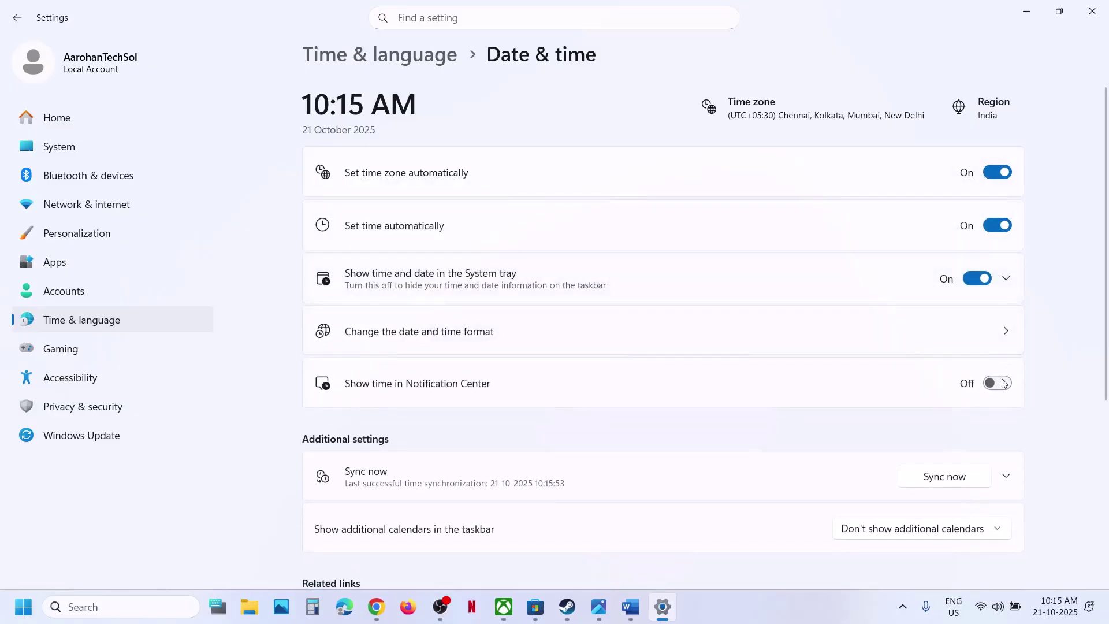
Confirm India as the country or region in Language & region, then close Settings
scroll(966, 460, "down", 2)
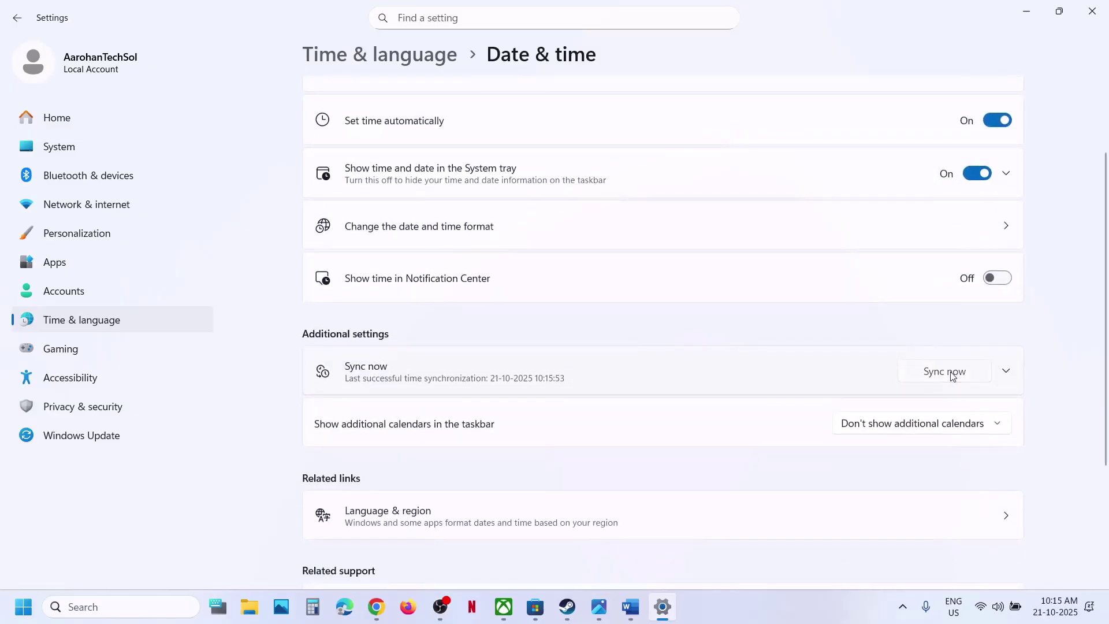
left_click(107, 325)
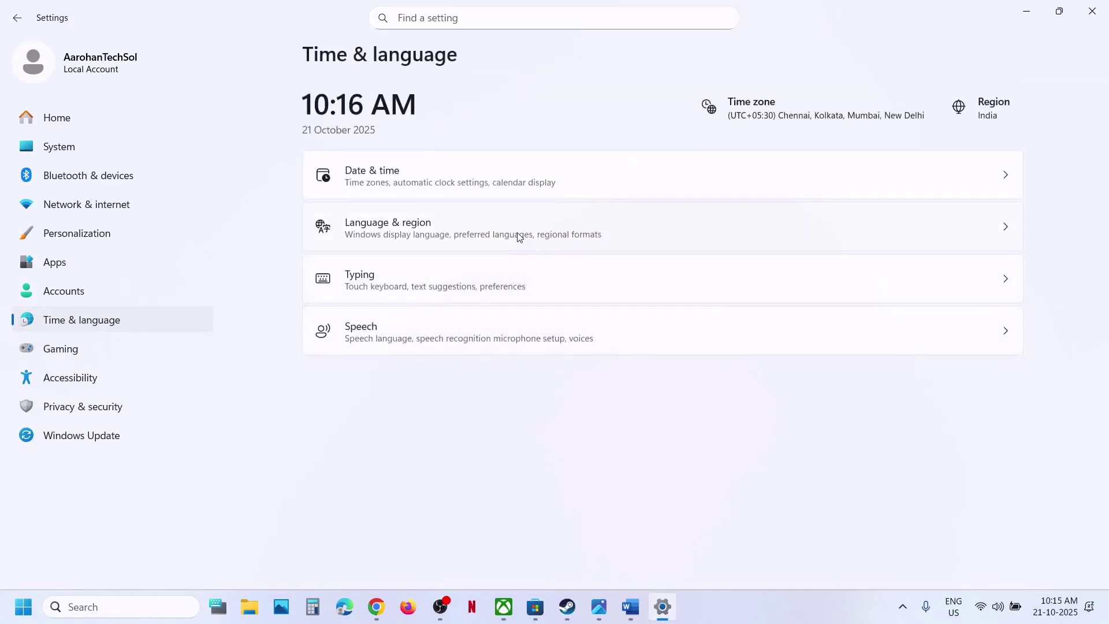
left_click(520, 237)
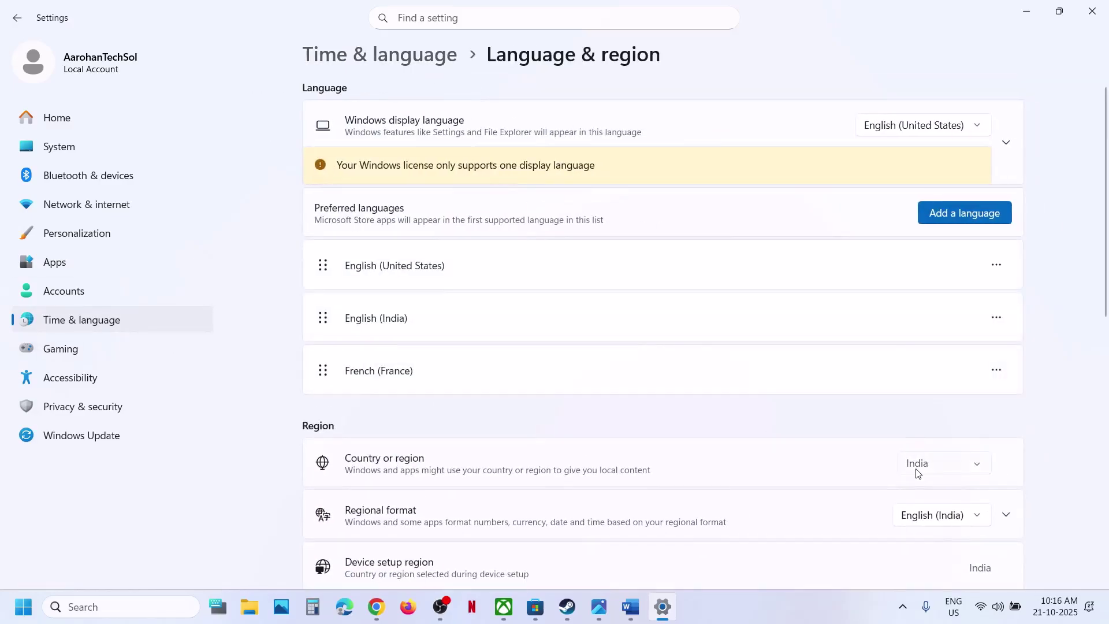
left_click(917, 464)
left_click(937, 466)
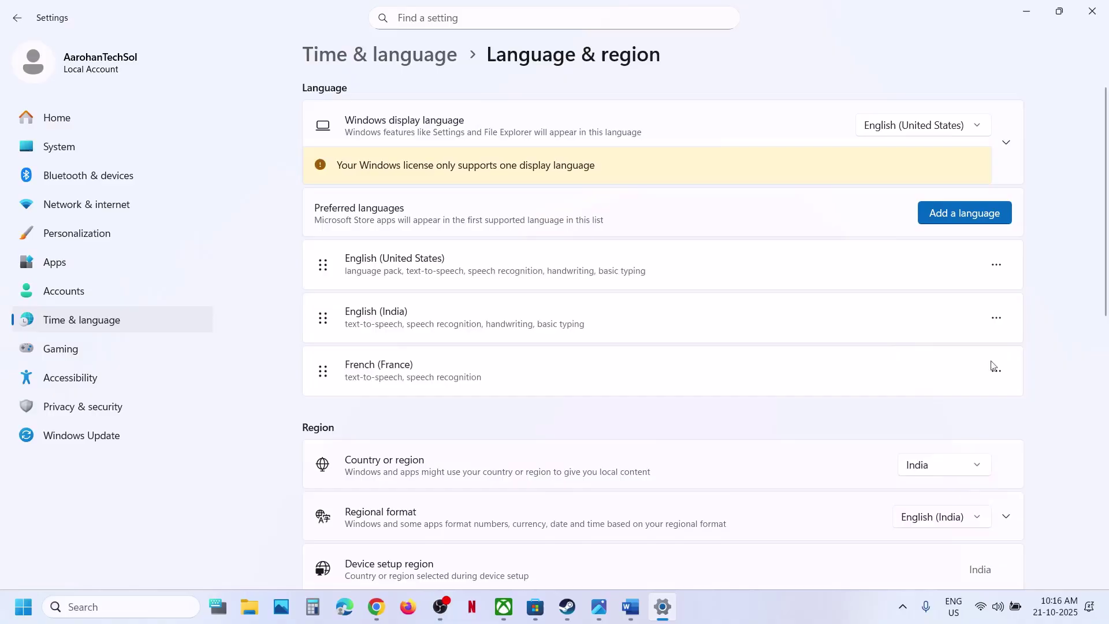
left_click(1092, 11)
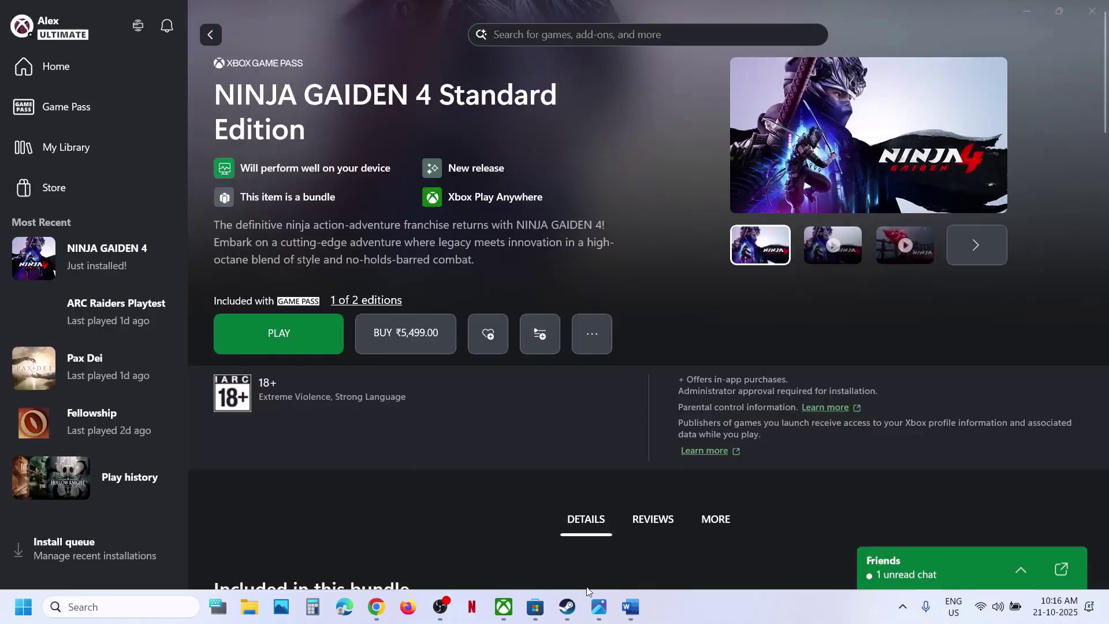
Highlight the Microsoft Store library/downloads step in the notes and return to Xbox
left_click(633, 615)
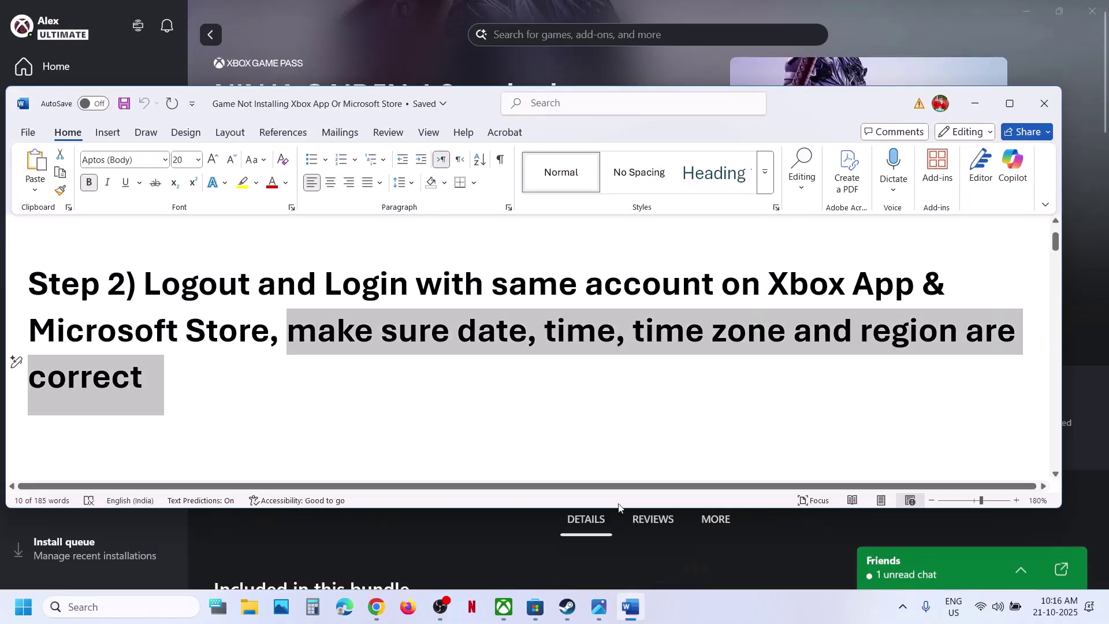
scroll(359, 344, "down", 3)
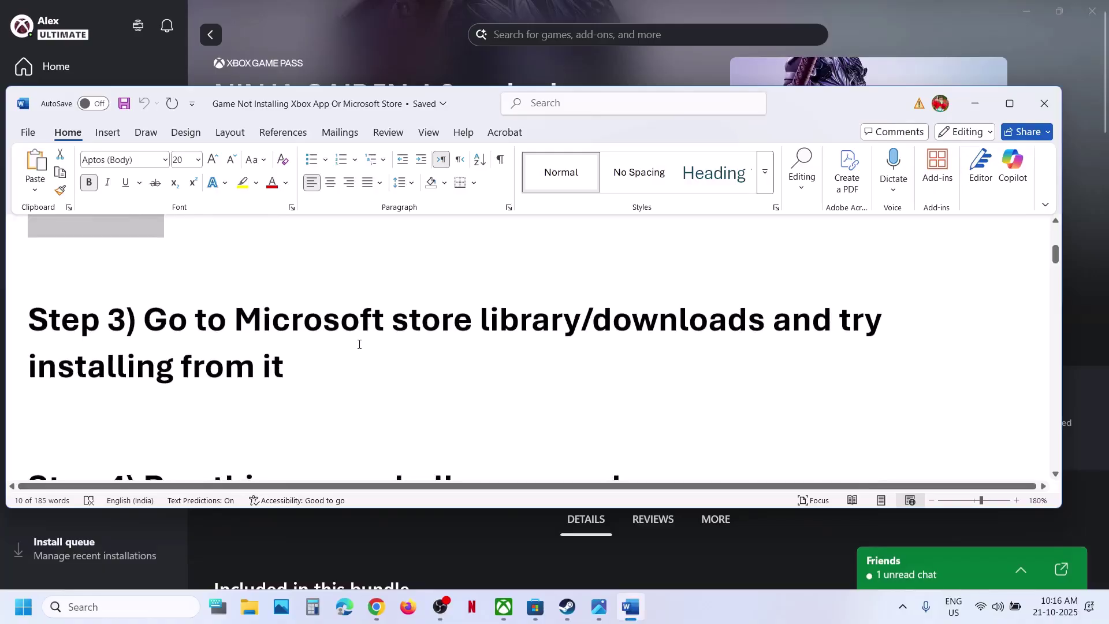
left_click_drag(270, 323, 751, 334)
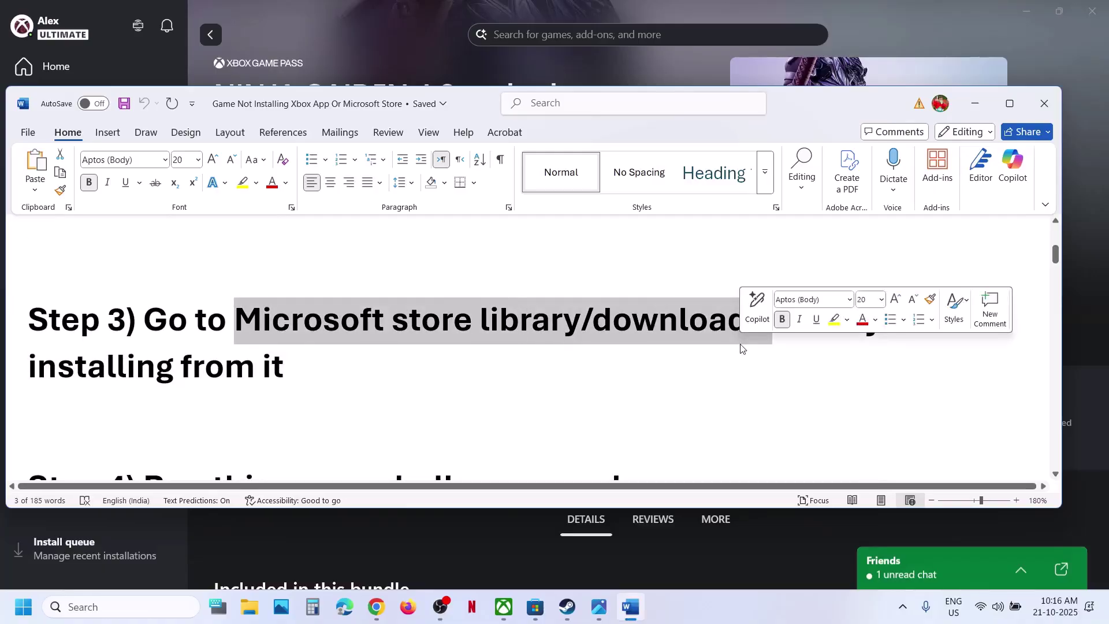
left_click(426, 38)
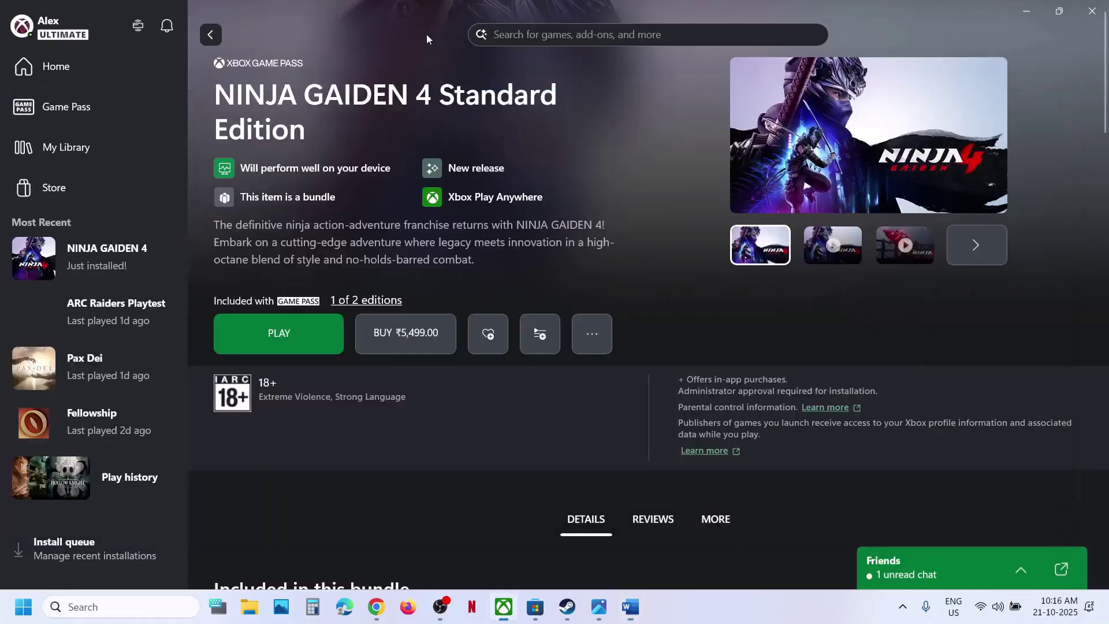
Review Microsoft Store's Updates & downloads and Library pages, then return to the Xbox game page
left_click(536, 607)
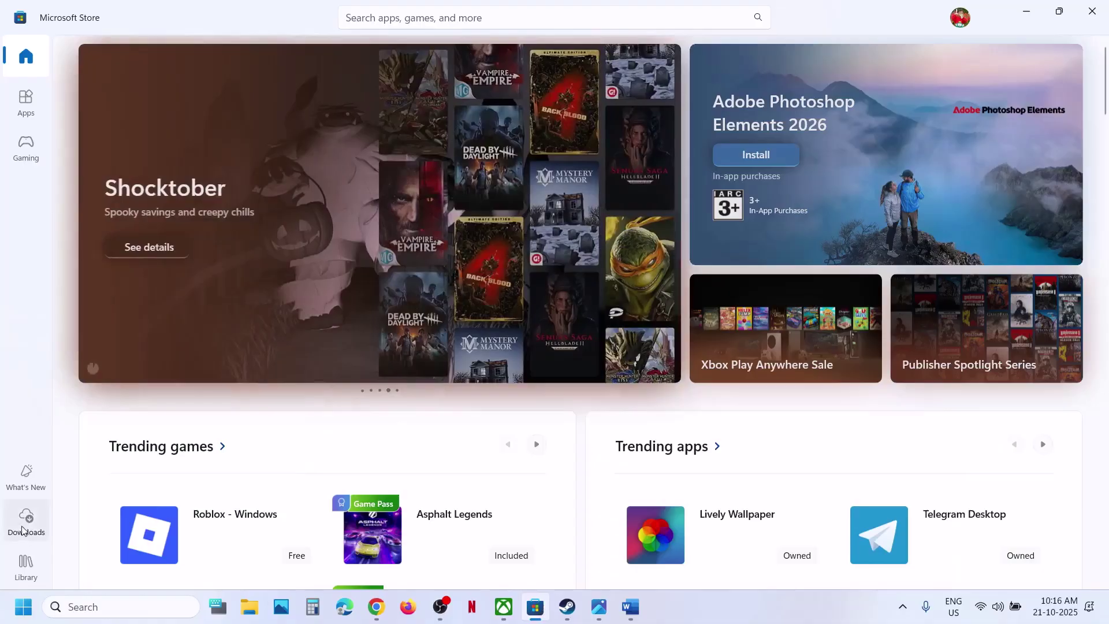
left_click(25, 537)
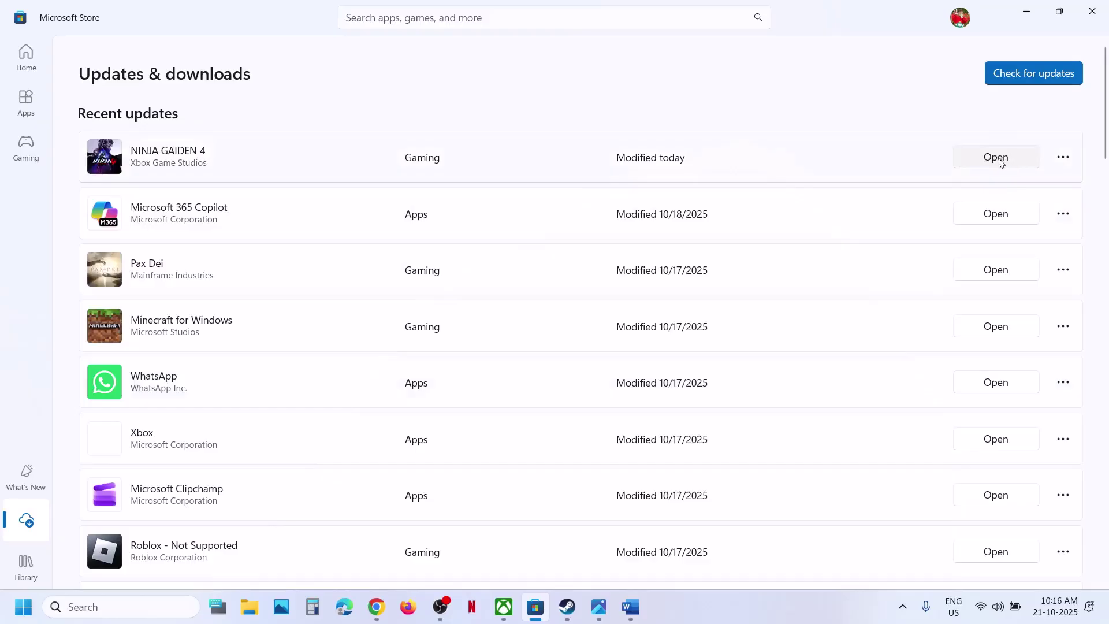
left_click(26, 563)
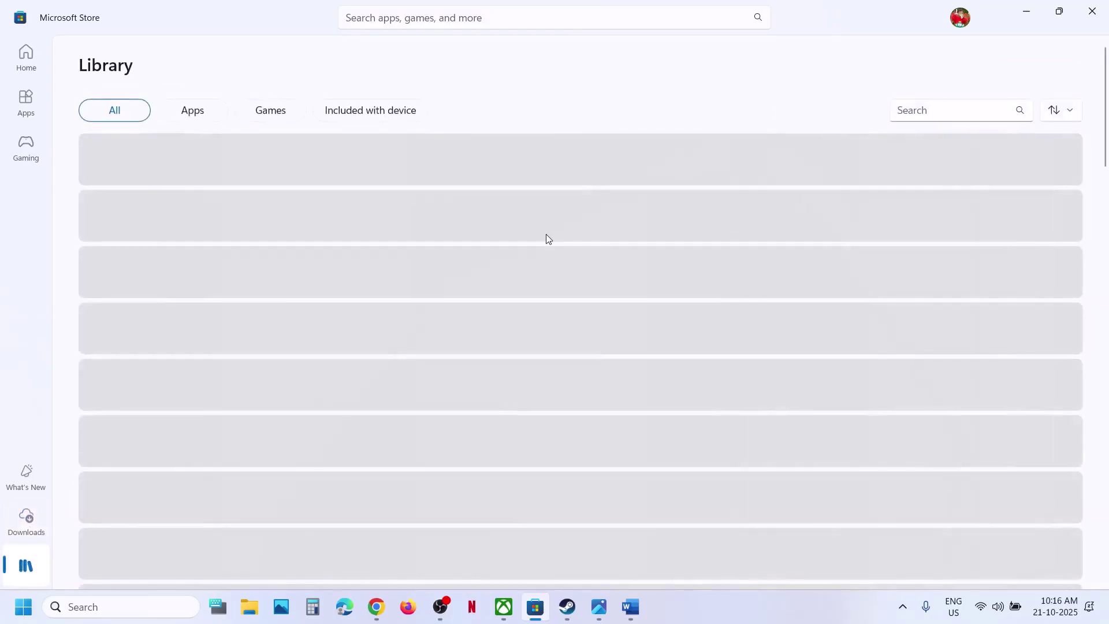
left_click(26, 520)
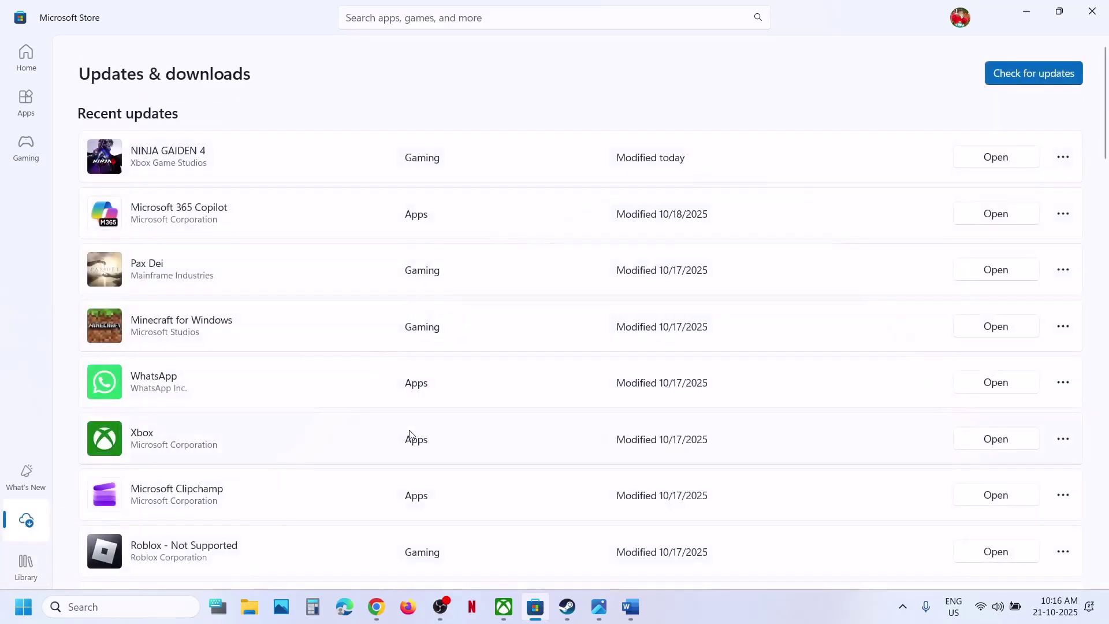
left_click(504, 607)
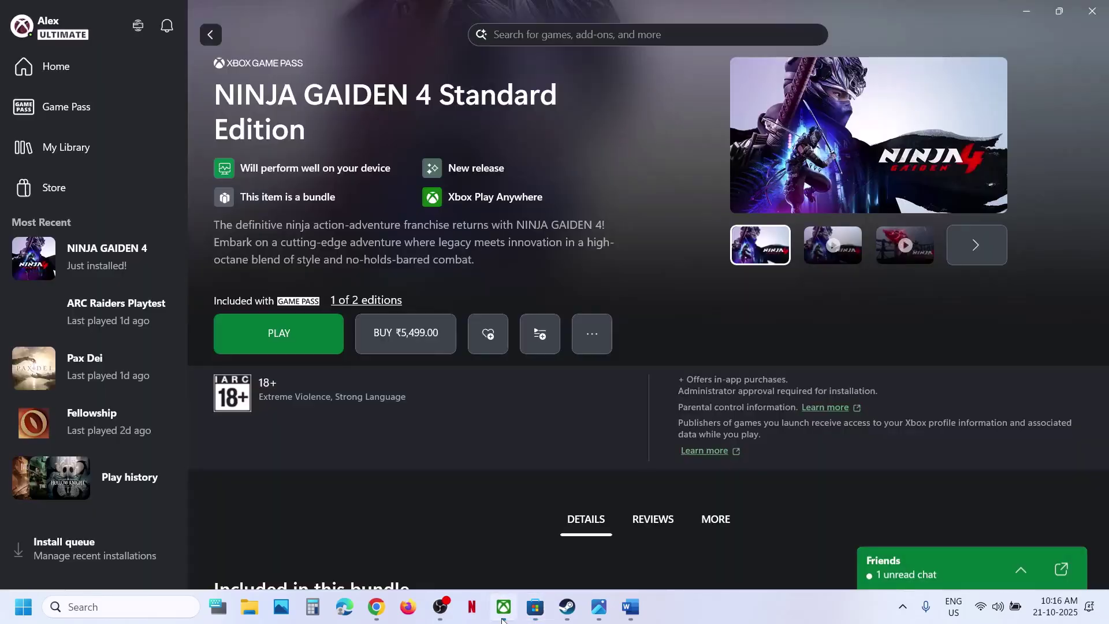
Copy the full Get-AppxPackage -AllUsers re-register command from the Word notes
left_click(631, 607)
scroll(385, 378, "down", 5)
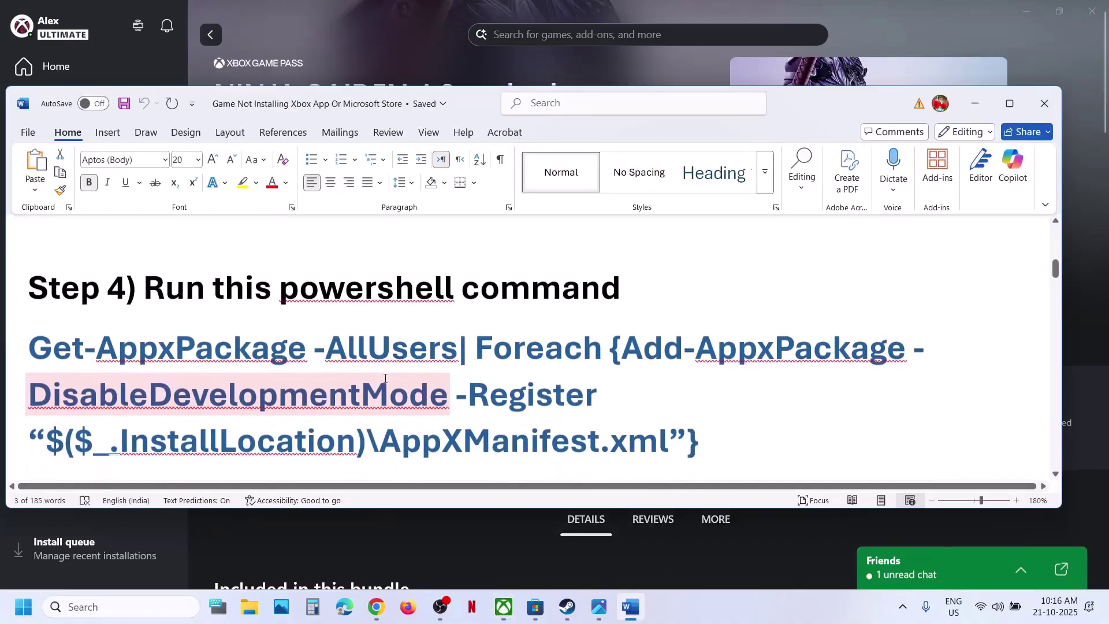
left_click_drag(713, 426, 60, 355)
right_click(60, 355)
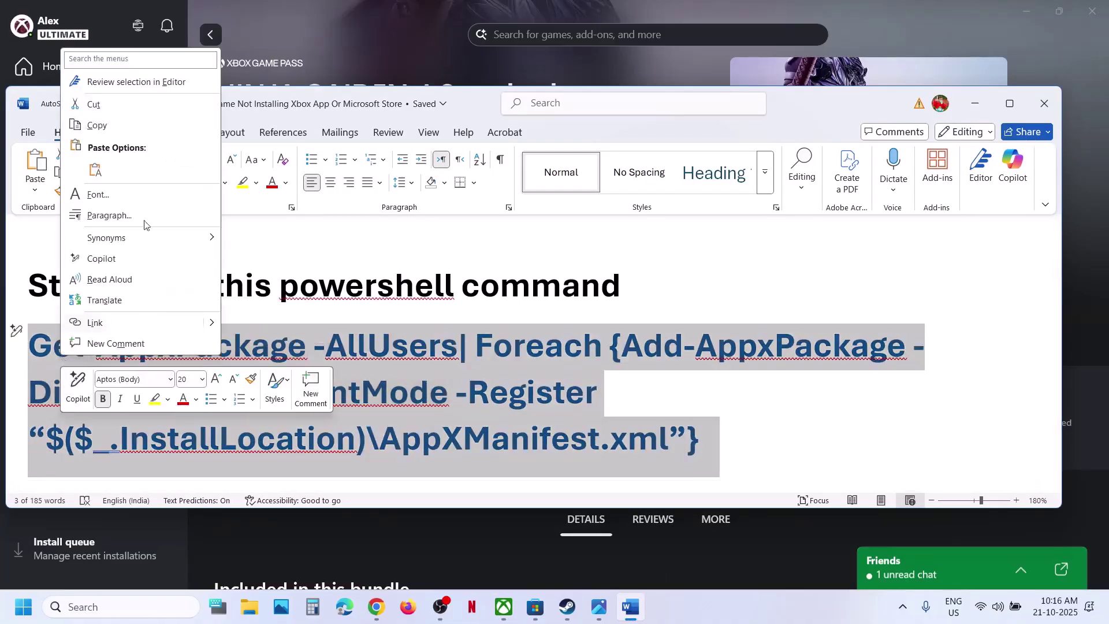
left_click(90, 129)
Launch Windows PowerShell as administrator, paste the re-register command and run it
left_click(121, 607)
type("powe")
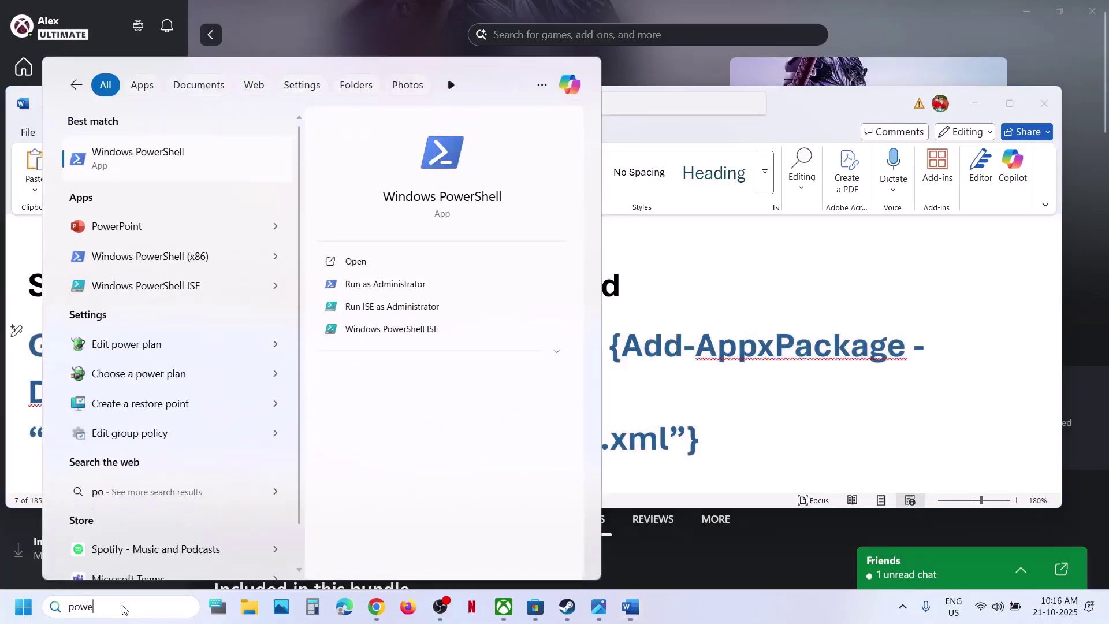
type("rshell")
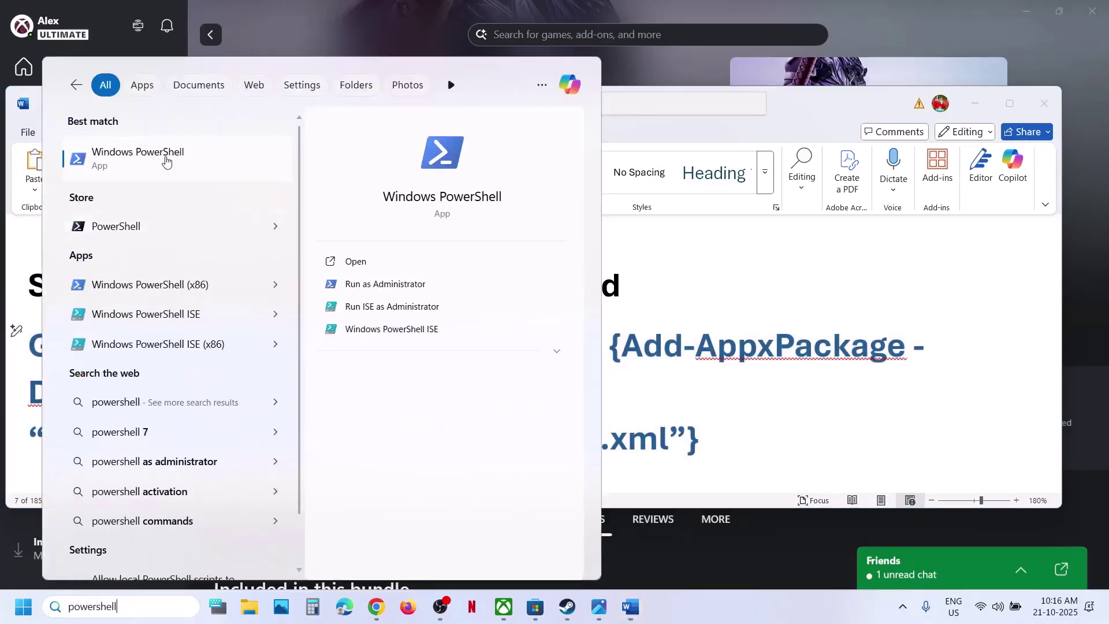
right_click(166, 160)
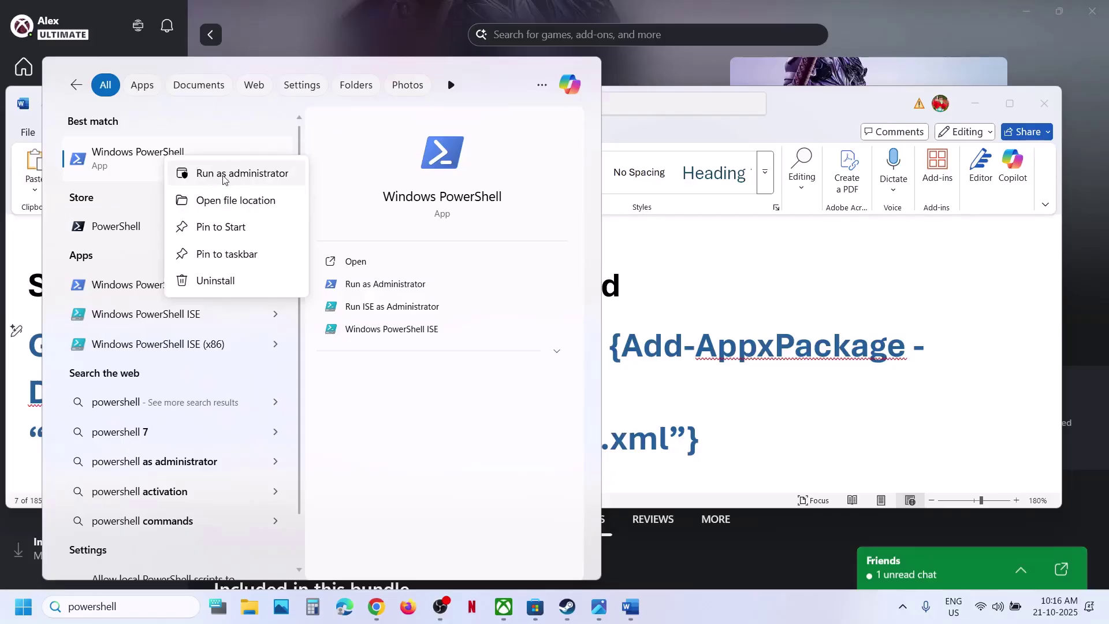
left_click(223, 176)
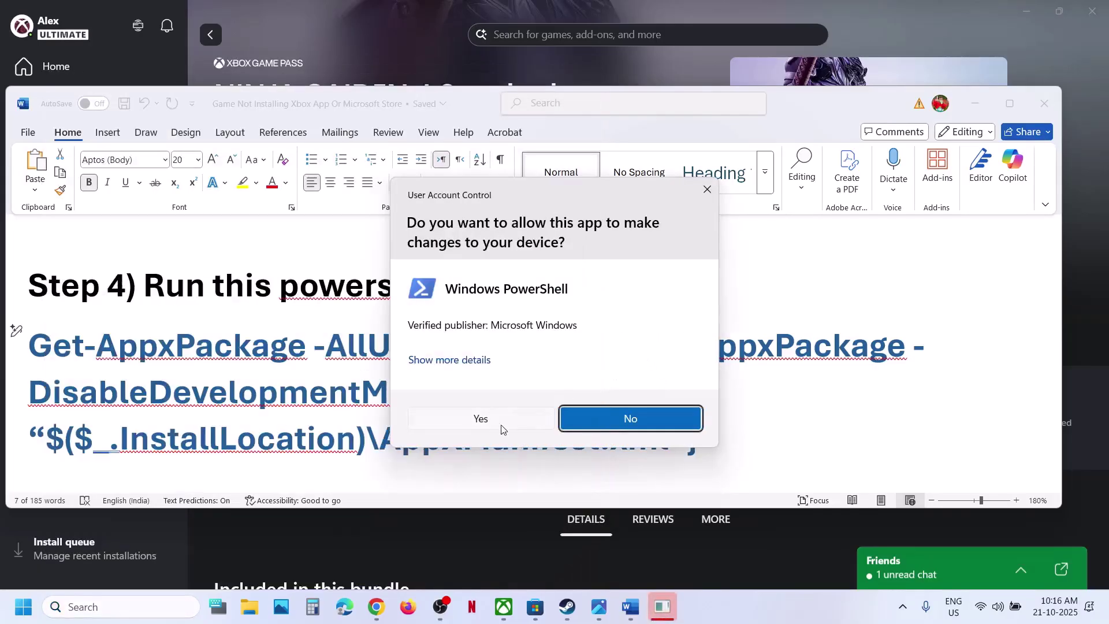
left_click(486, 422)
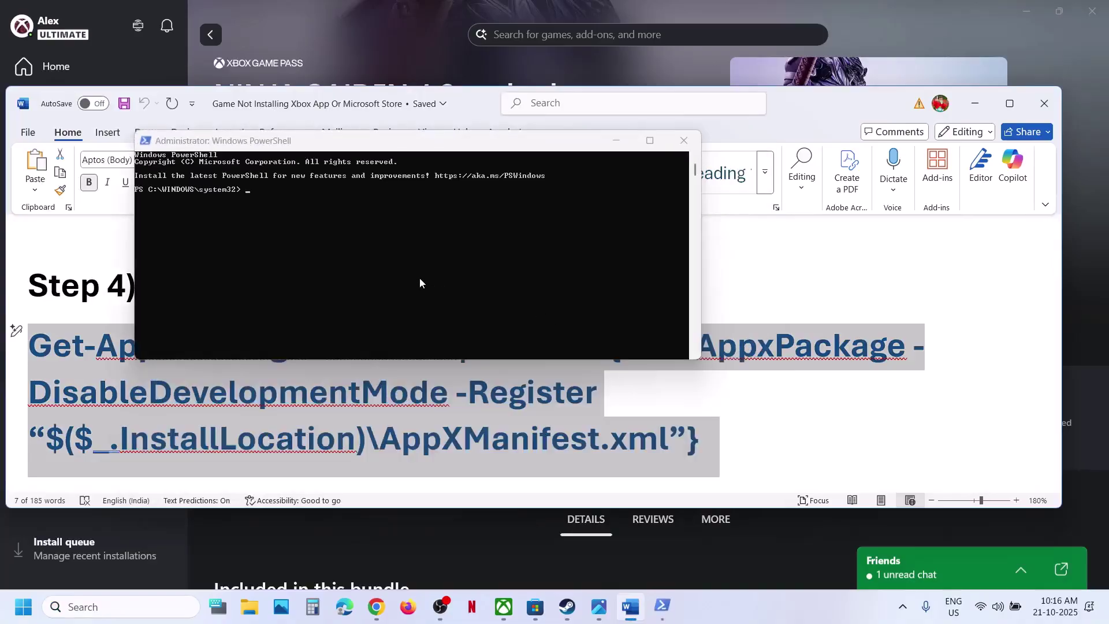
left_click(371, 248)
right_click(373, 249)
key("Return")
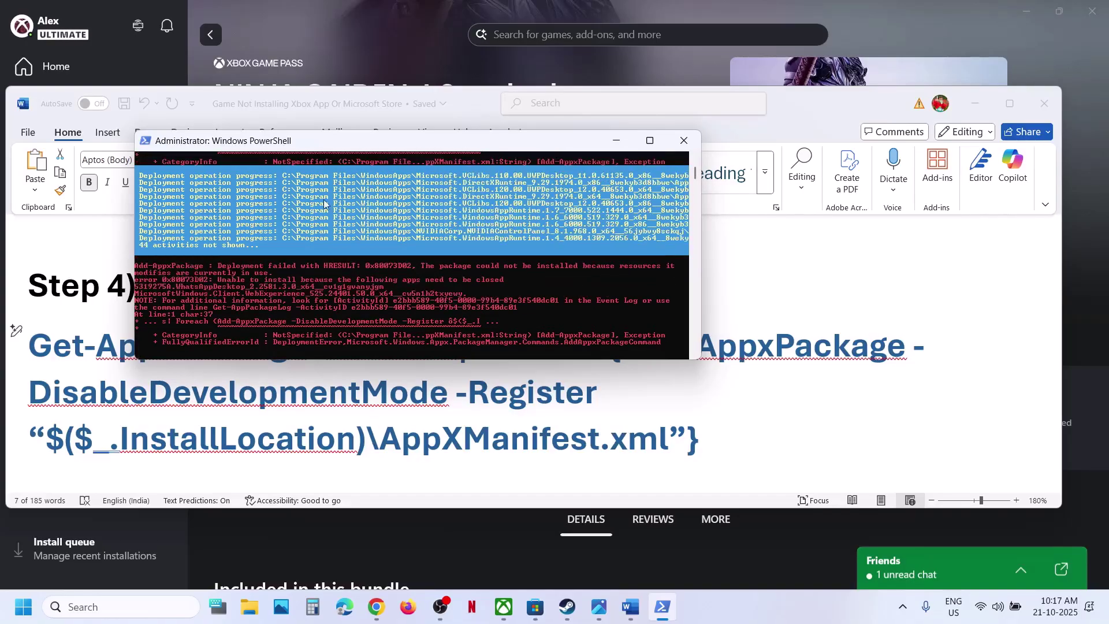
Mark the Store Local Cache Files step, then open the user profile folder under C:\Users
key("alt+Tab")
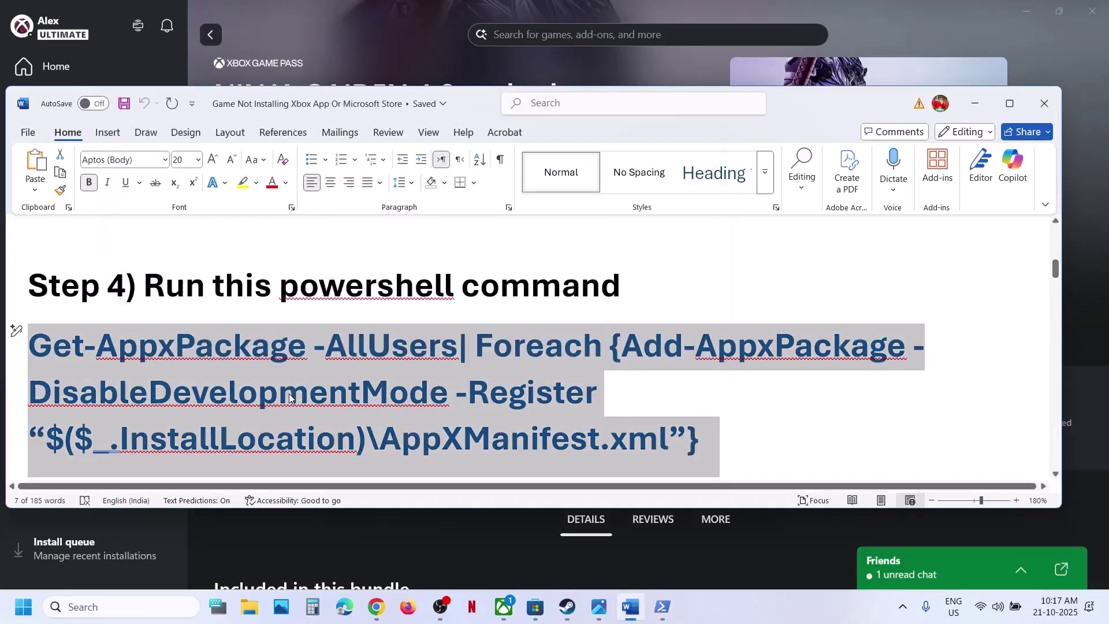
scroll(352, 452, "down", 3)
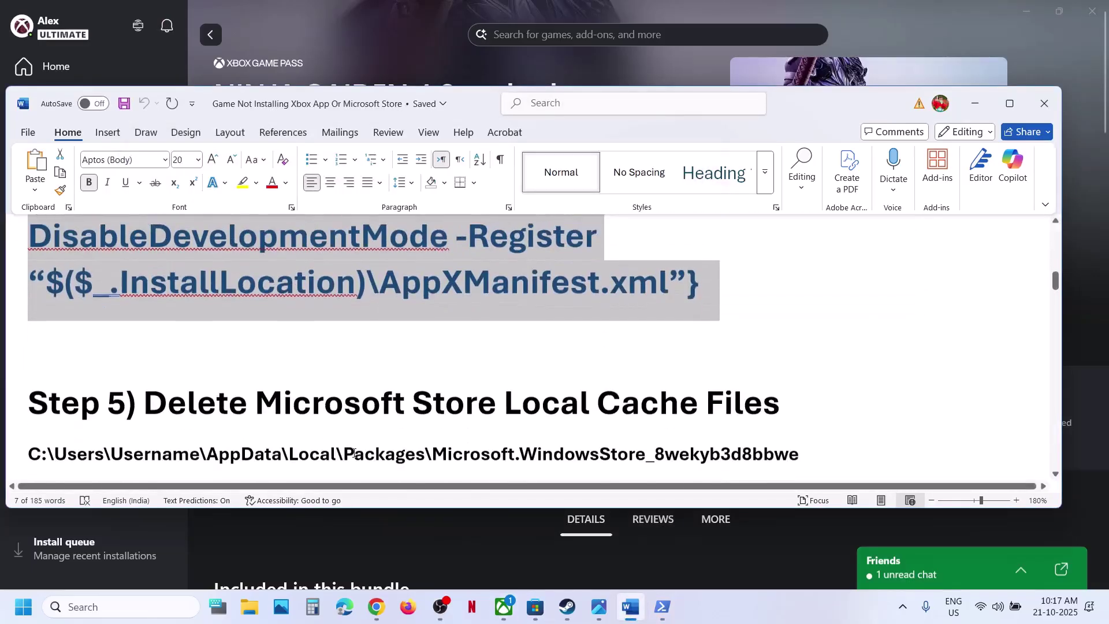
scroll(354, 453, "down", 2)
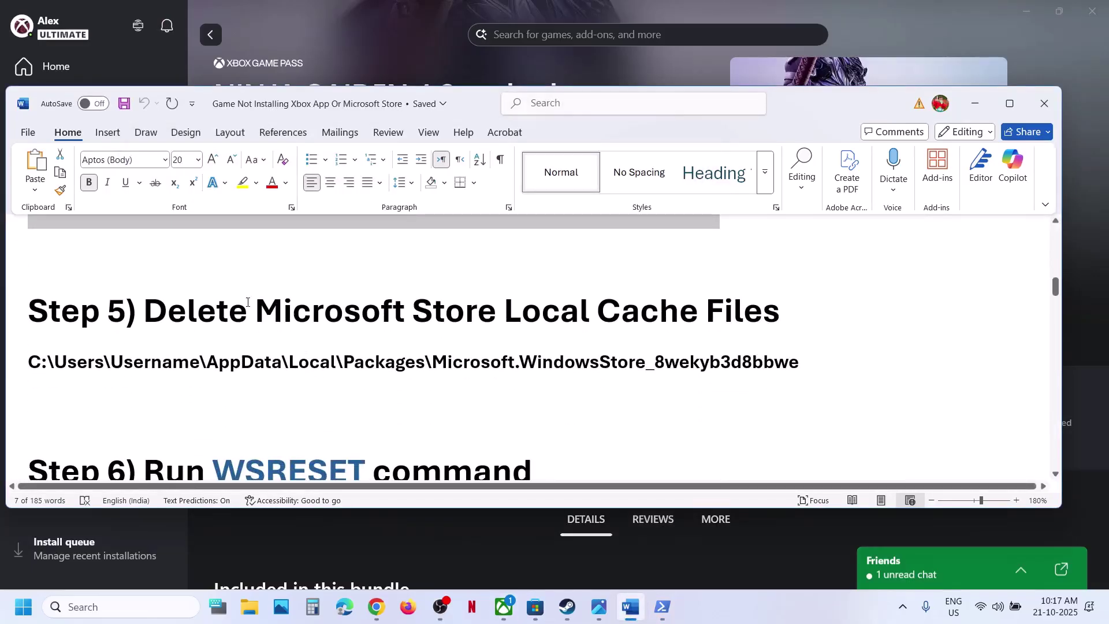
left_click_drag(257, 309, 780, 315)
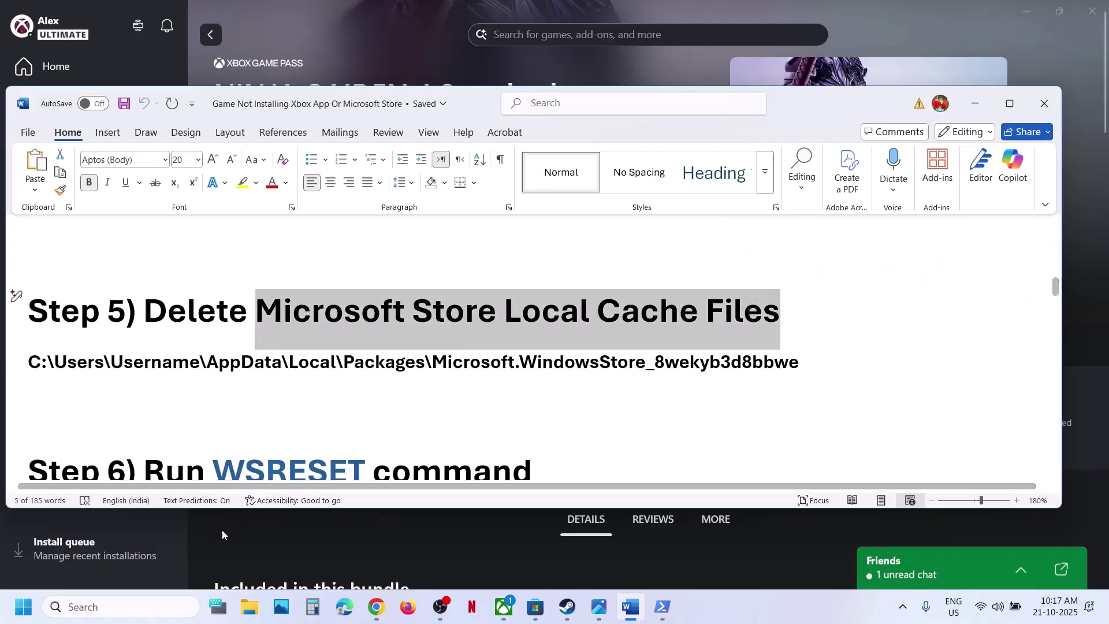
left_click(260, 608)
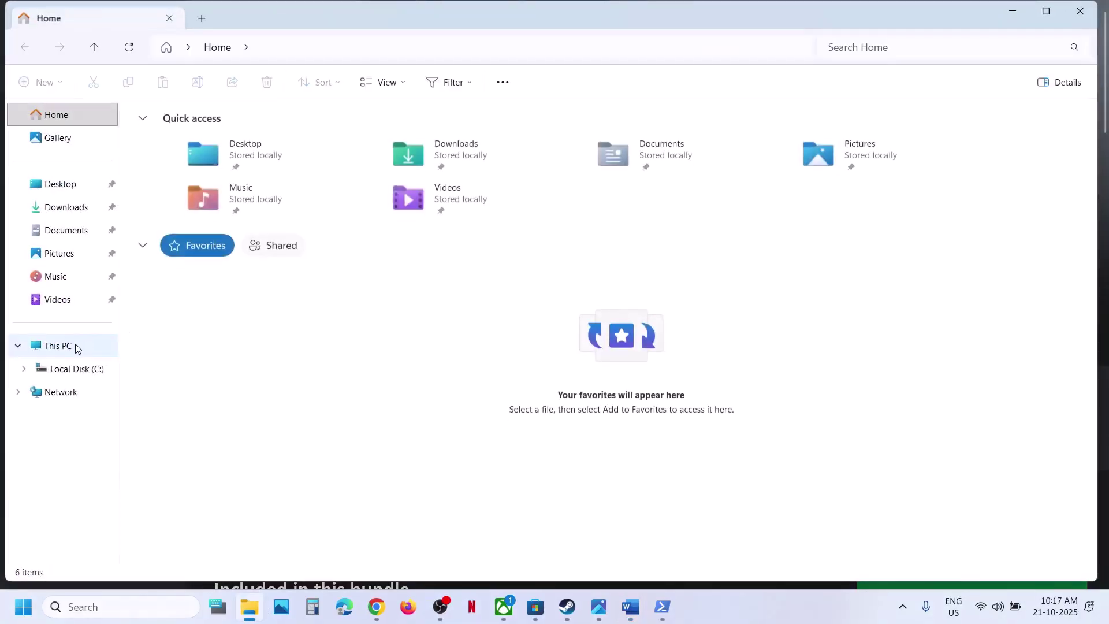
left_click(75, 345)
double_click(218, 152)
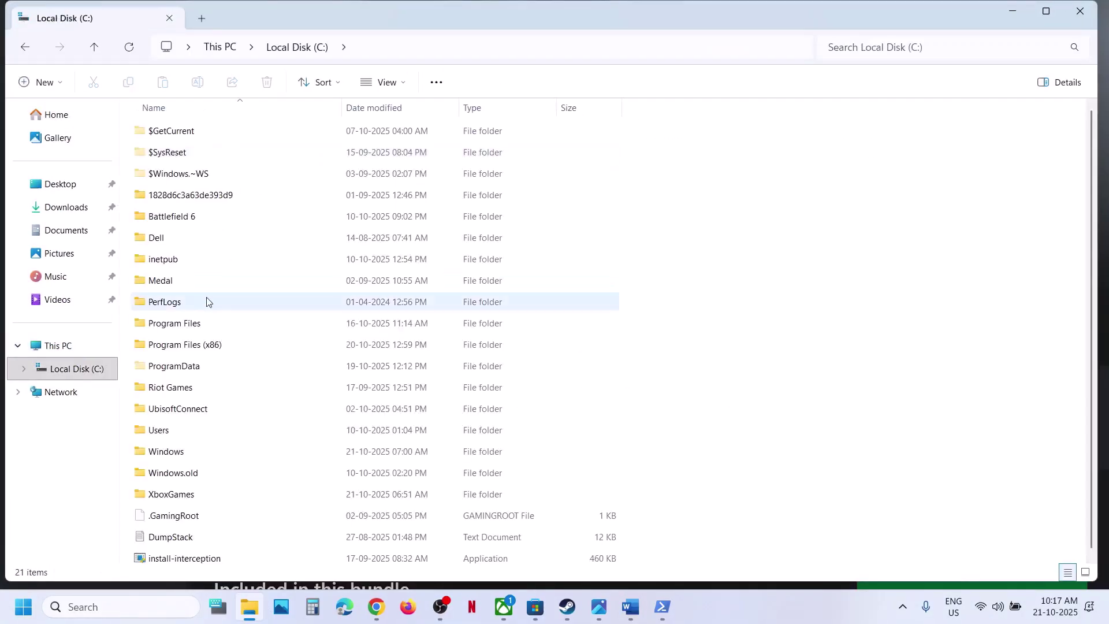
double_click(166, 437)
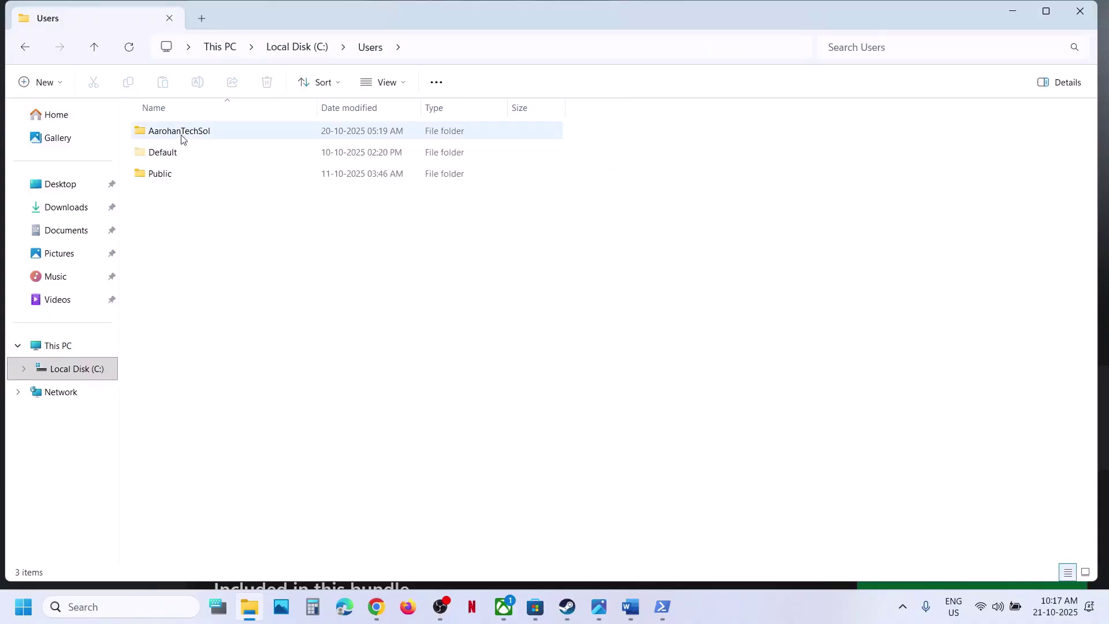
left_click(182, 139)
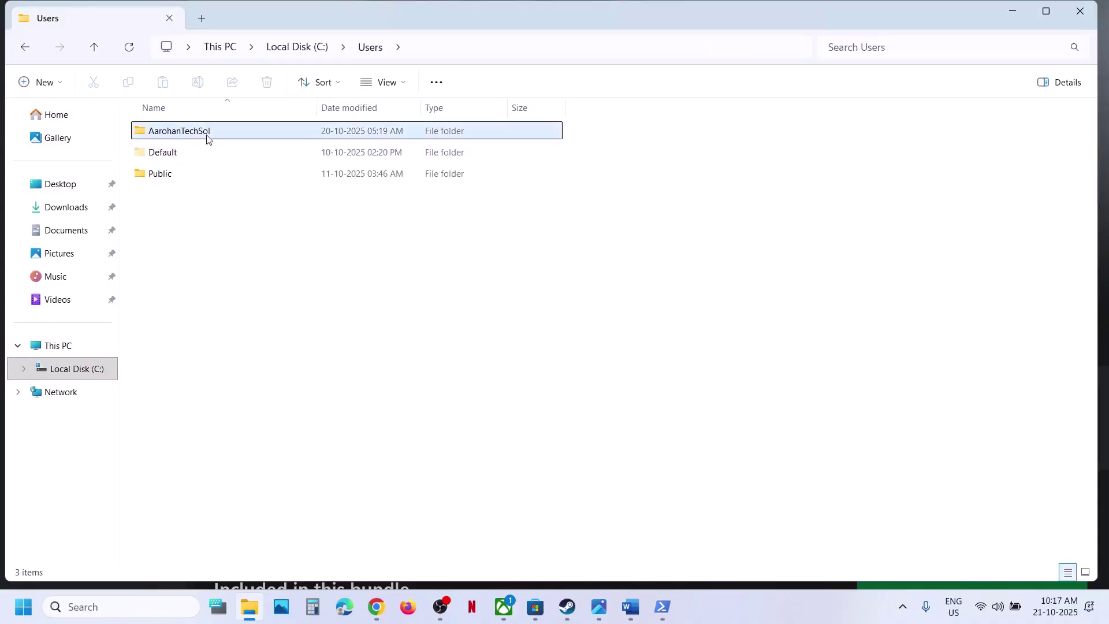
double_click(206, 136)
Check the hidden-items setting and open AppData\Local\Packages
left_click(175, 197)
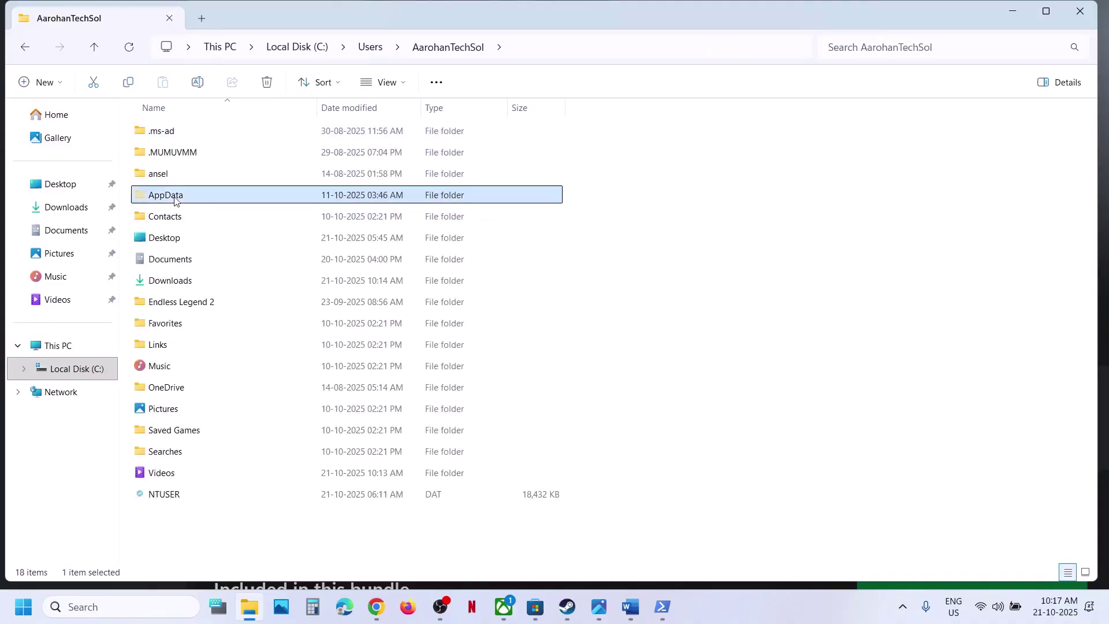
left_click(402, 85)
mouse_move(376, 352)
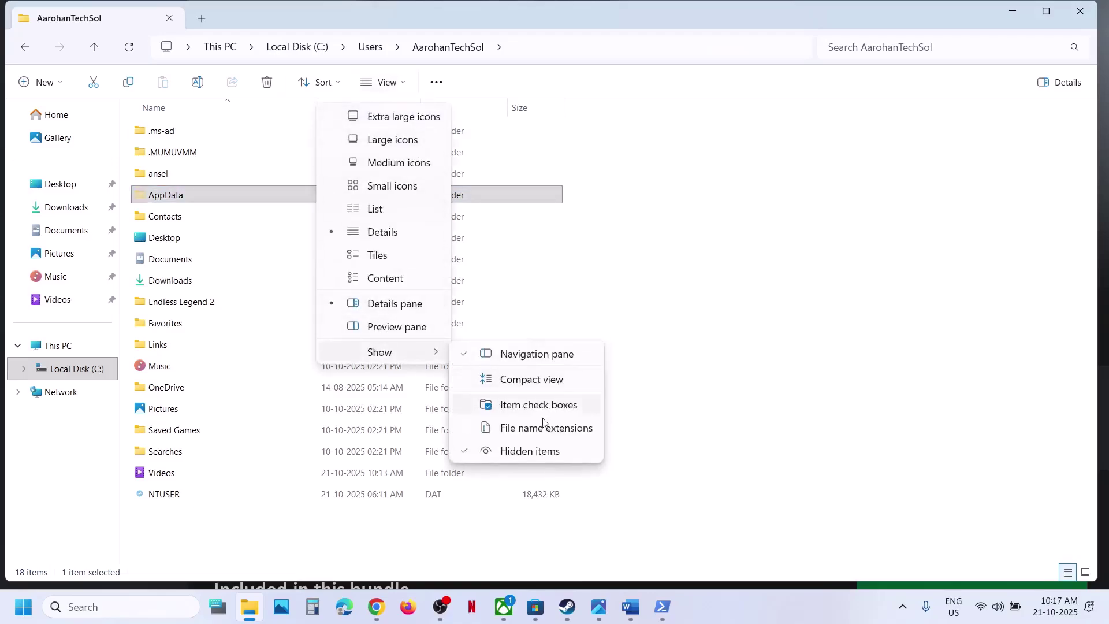
left_click(225, 198)
double_click(225, 198)
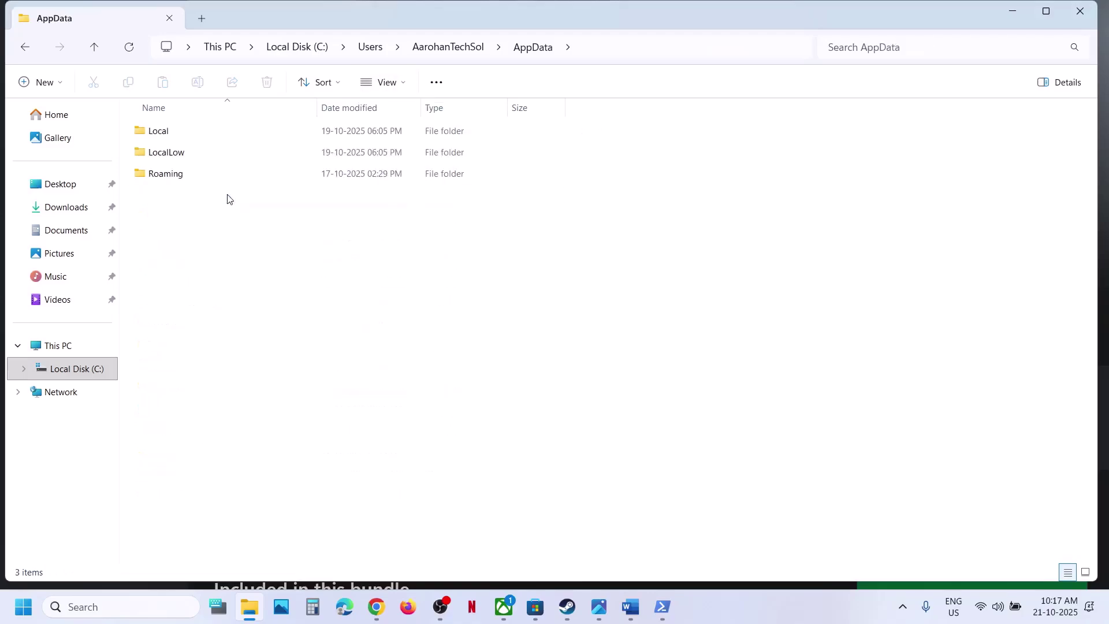
double_click(180, 134)
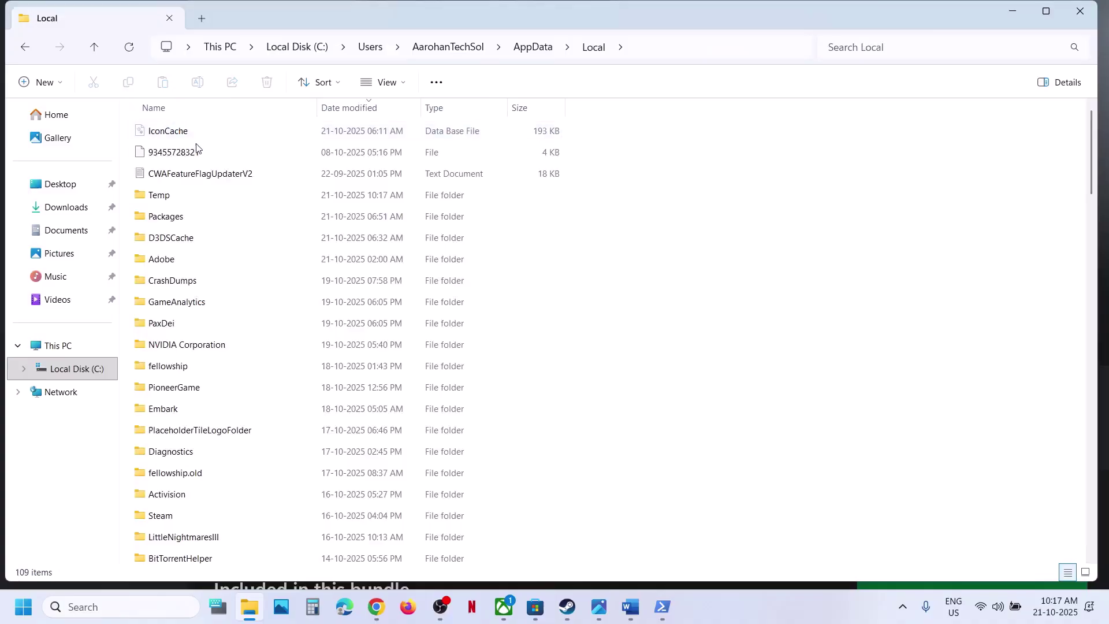
double_click(181, 218)
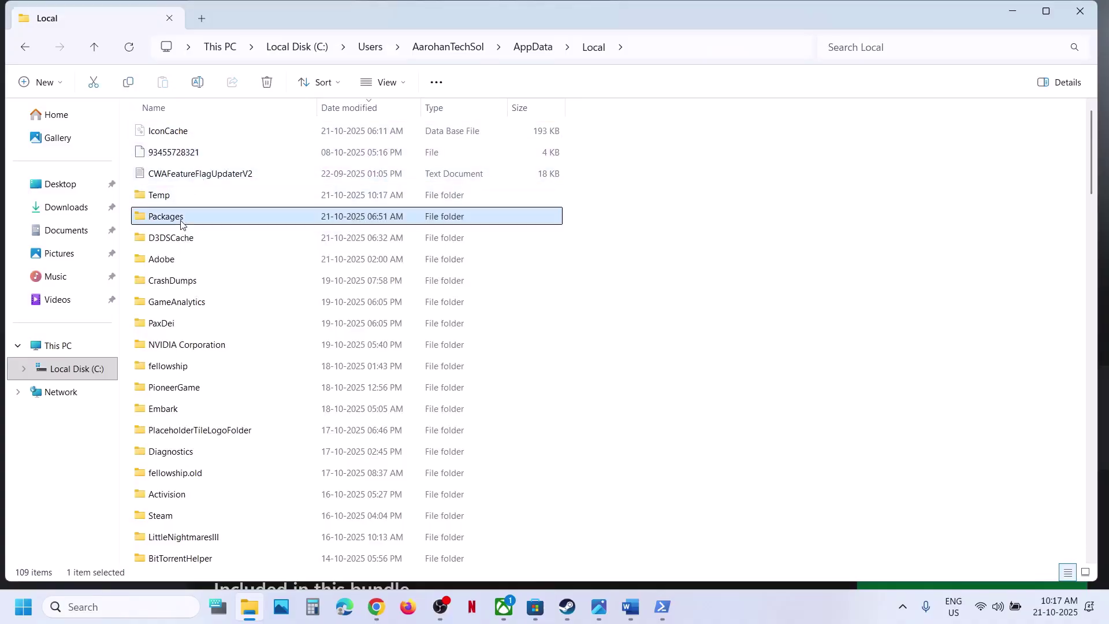
Delete the LocalCache folder inside Microsoft.WindowsStore_8wekyb3d8bbwe and close File Explorer
left_click(238, 110)
scroll(248, 341, "down", 10)
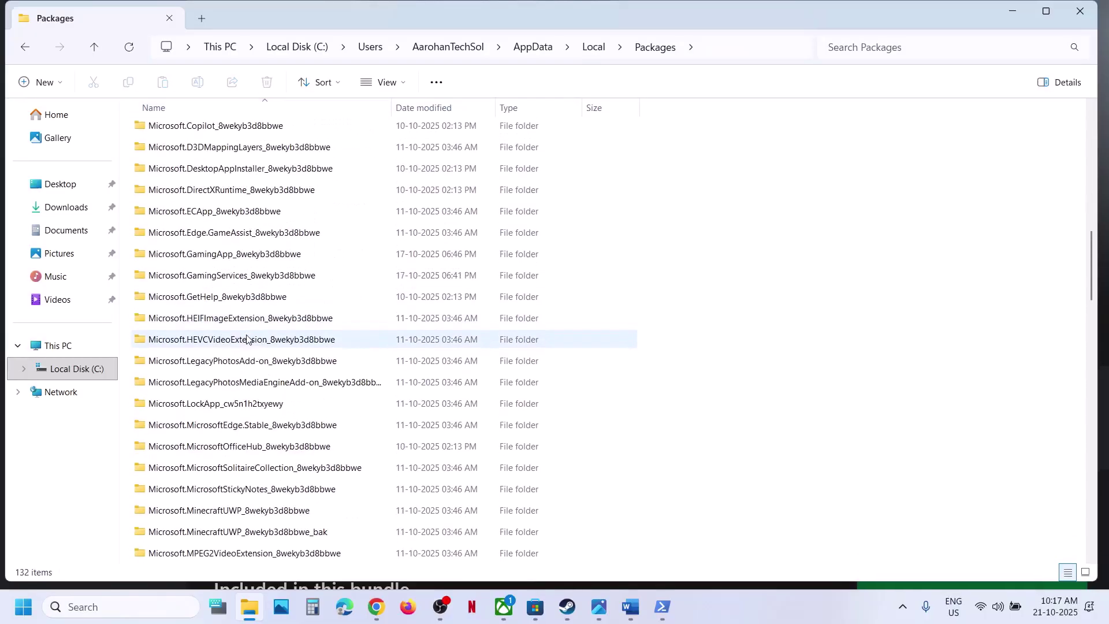
scroll(248, 340, "down", 20)
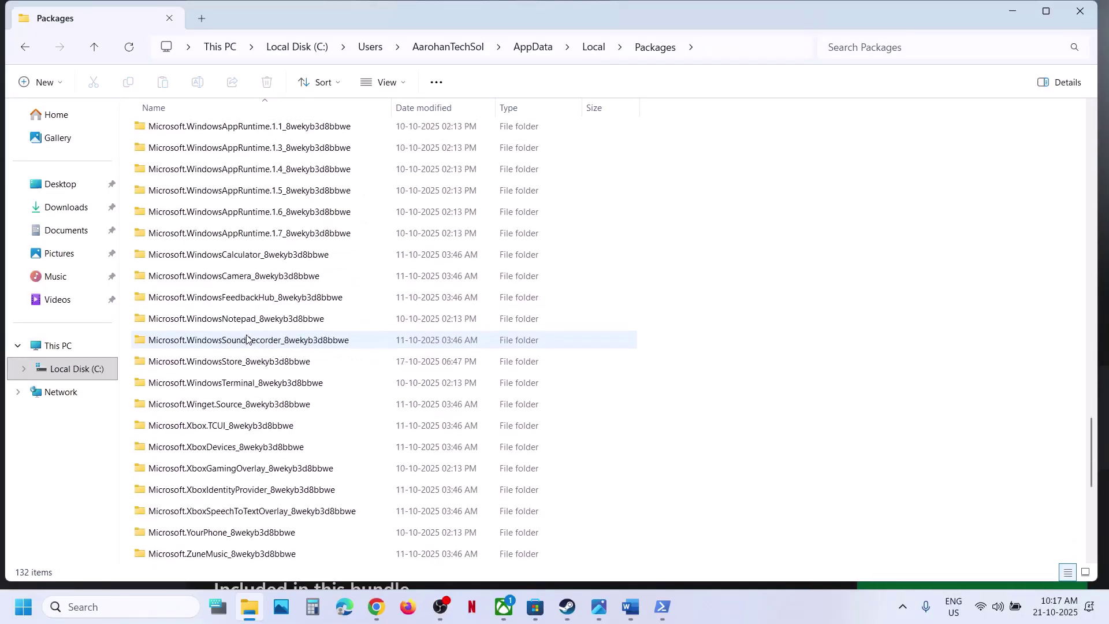
scroll(247, 340, "down", 3)
scroll(249, 341, "up", 3)
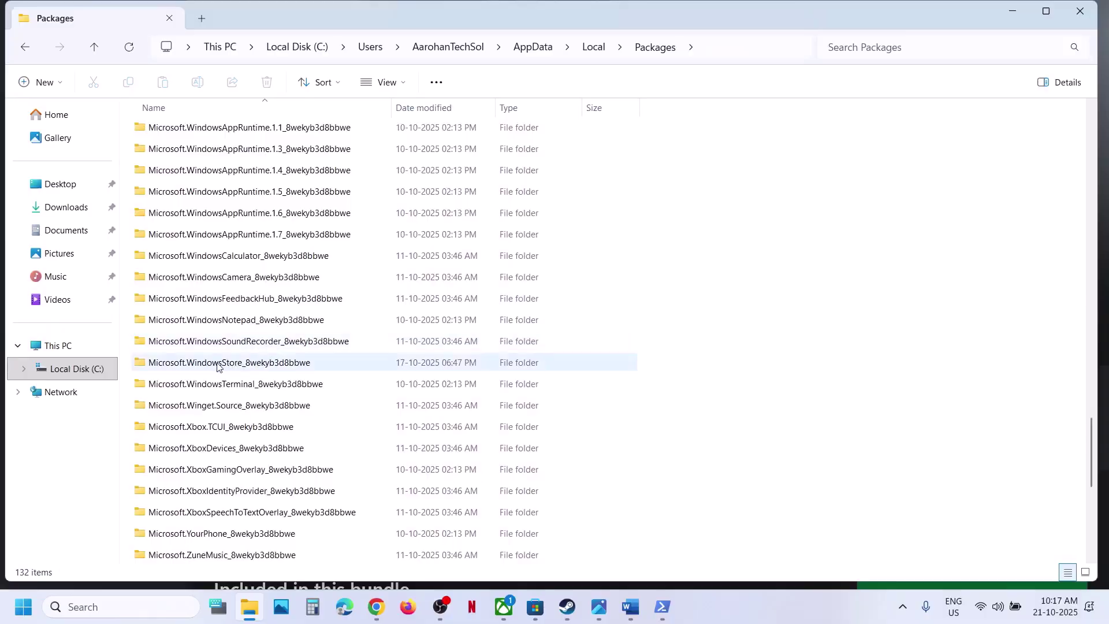
left_click(219, 368)
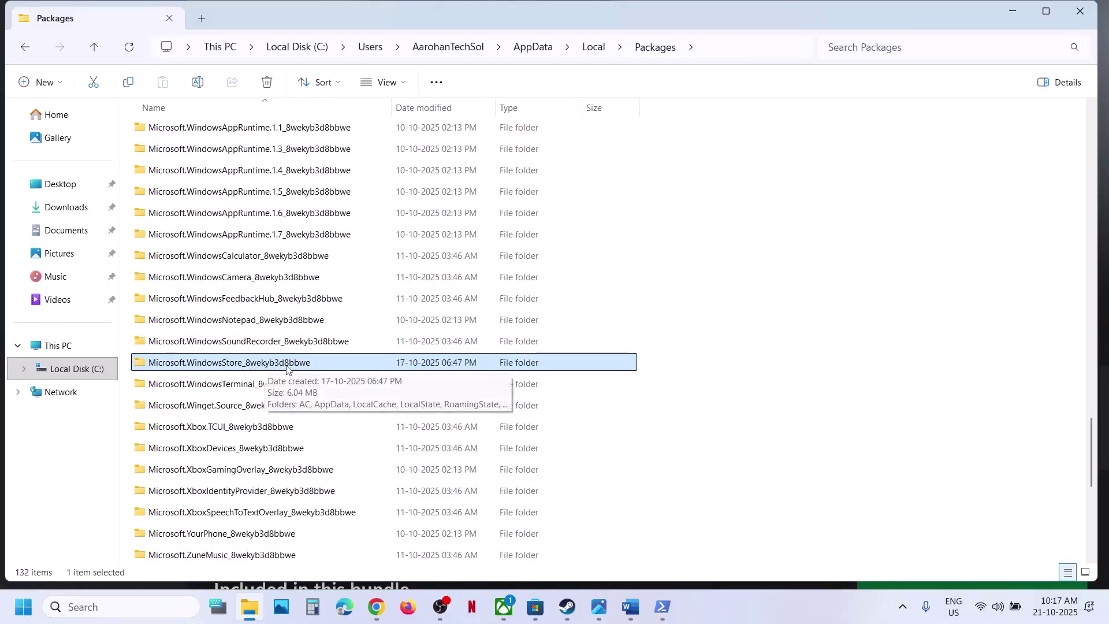
double_click(268, 362)
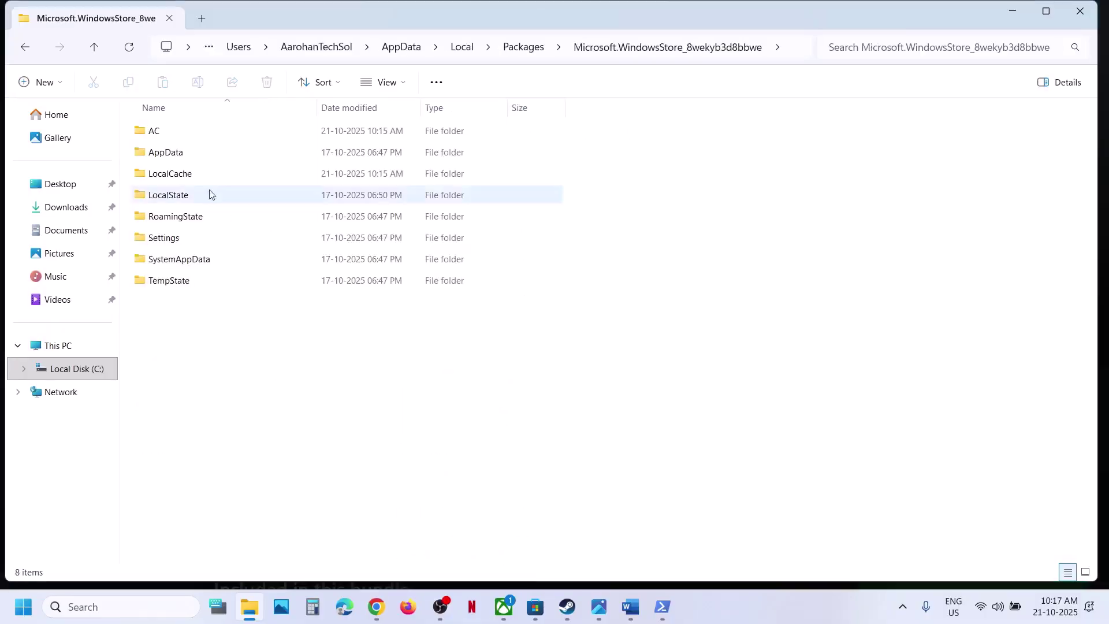
left_click(182, 176)
right_click(181, 180)
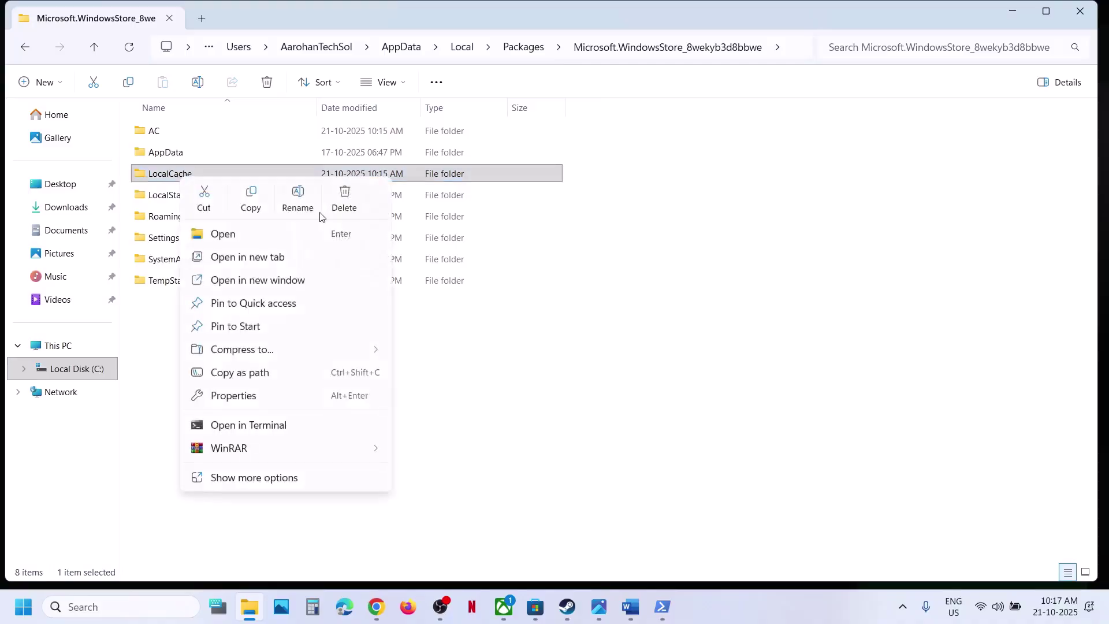
left_click(340, 203)
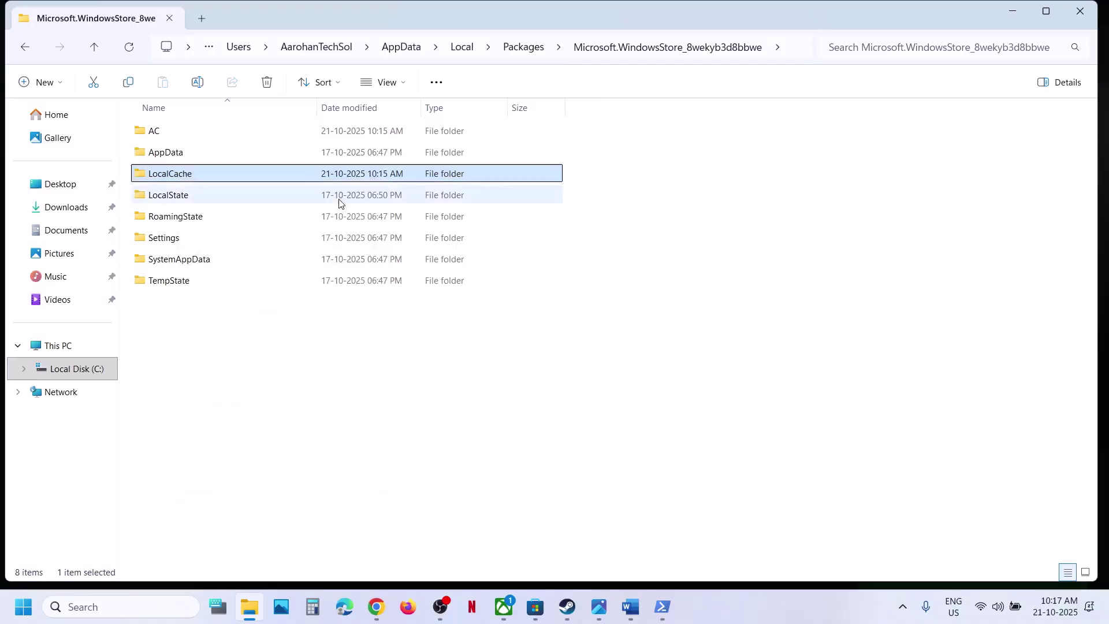
left_click(1086, 13)
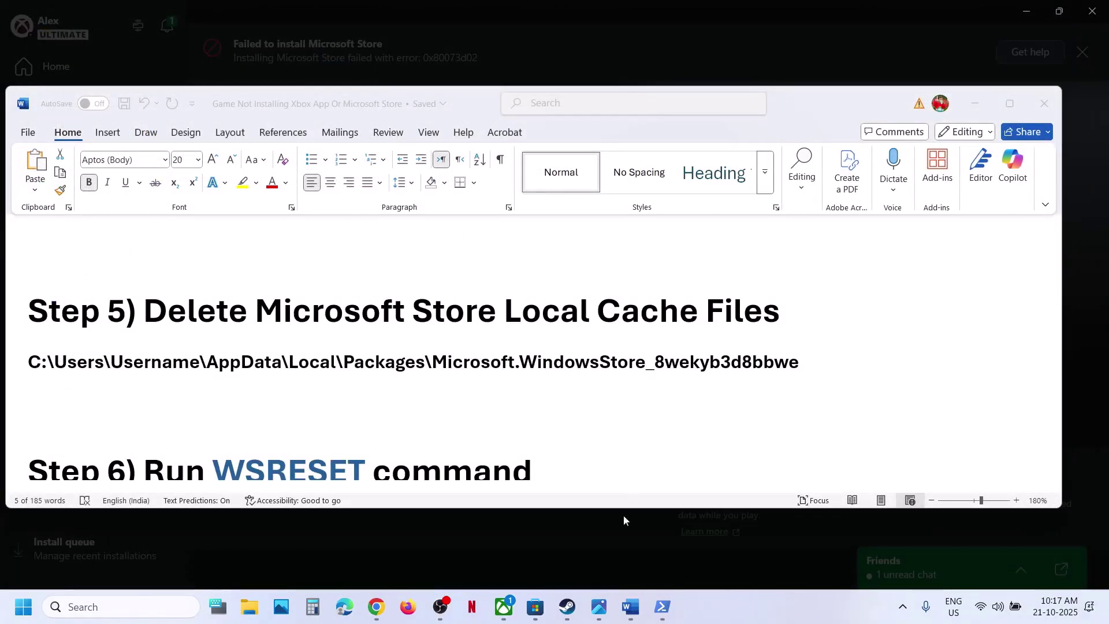
Retry the failed Xbox update, then quit Xbox from the tray menu and relaunch it
key("alt+Tab")
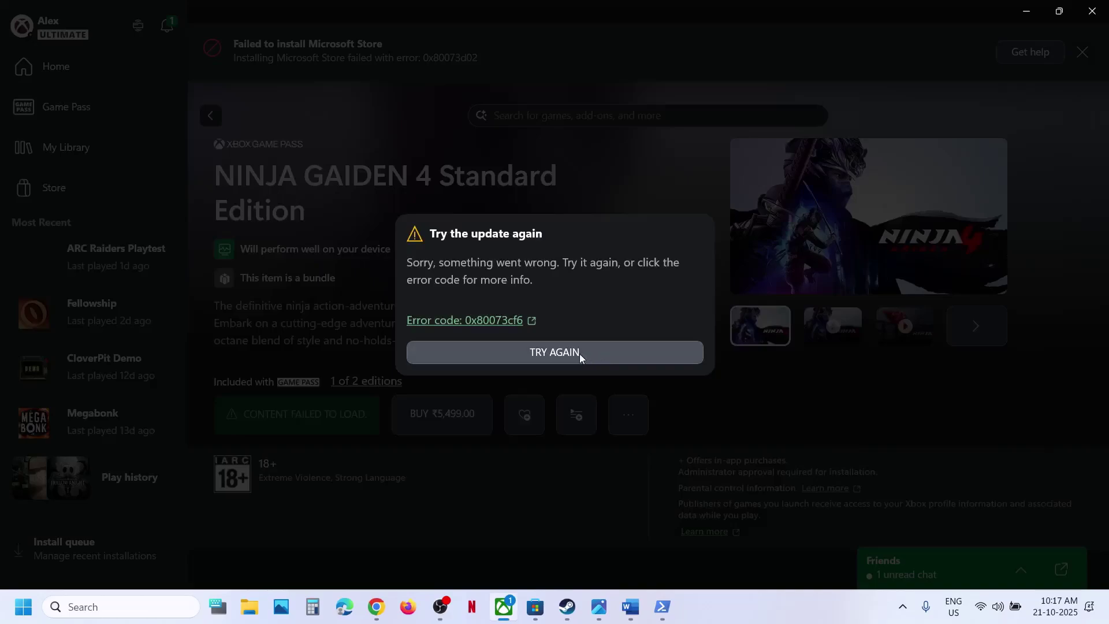
left_click(581, 353)
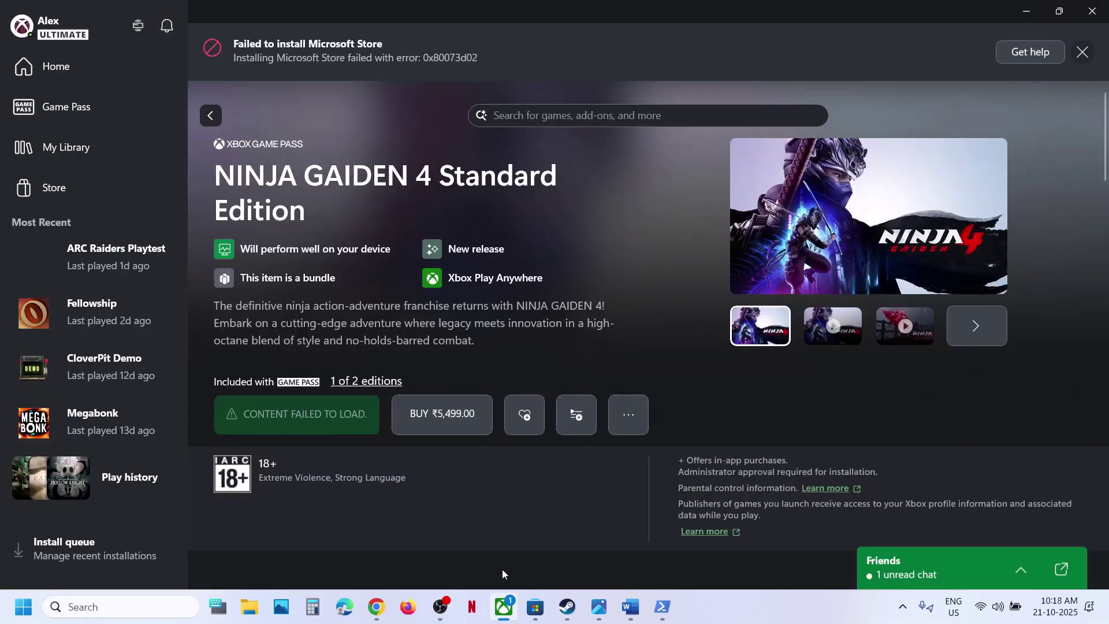
left_click(903, 617)
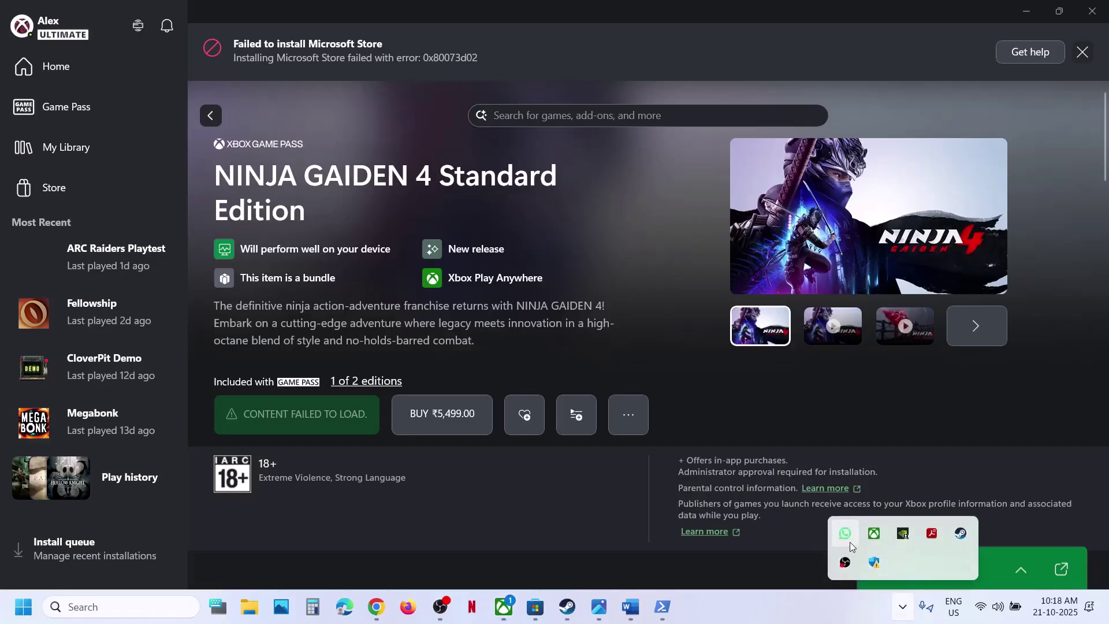
right_click(875, 540)
left_click(854, 525)
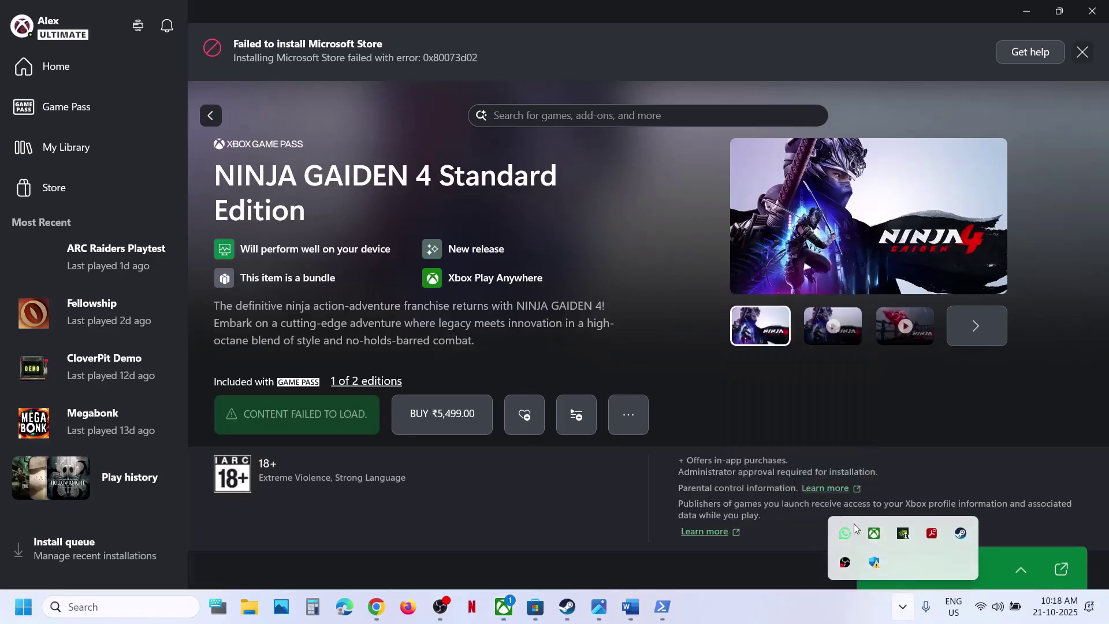
left_click(501, 608)
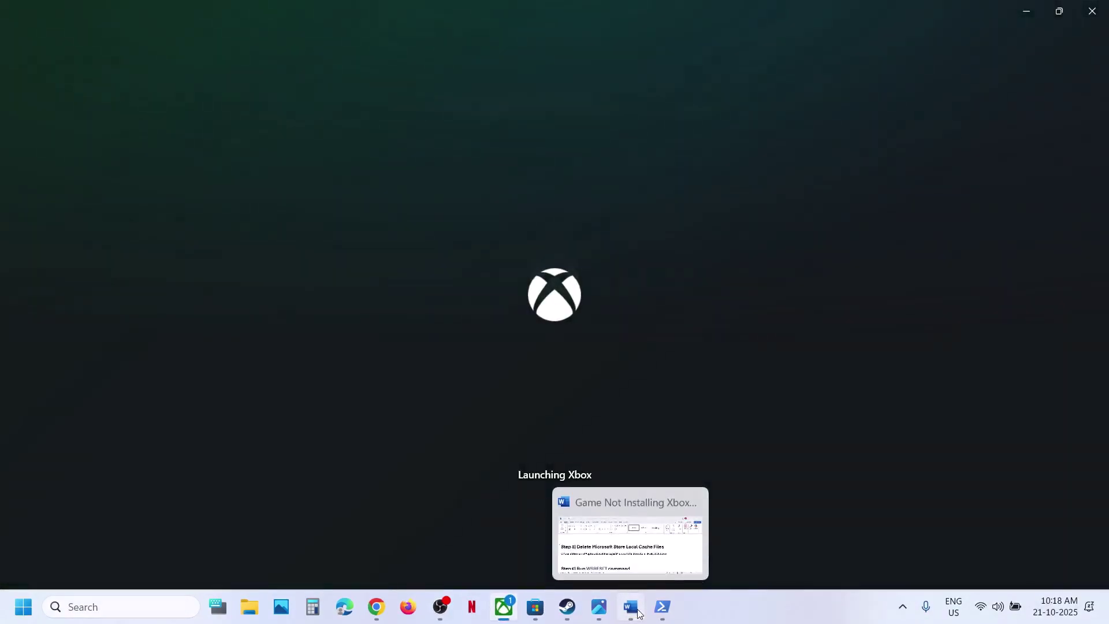
Copy WSRESET from the guide and run it from Windows search to reset the Store cache
left_click(631, 607)
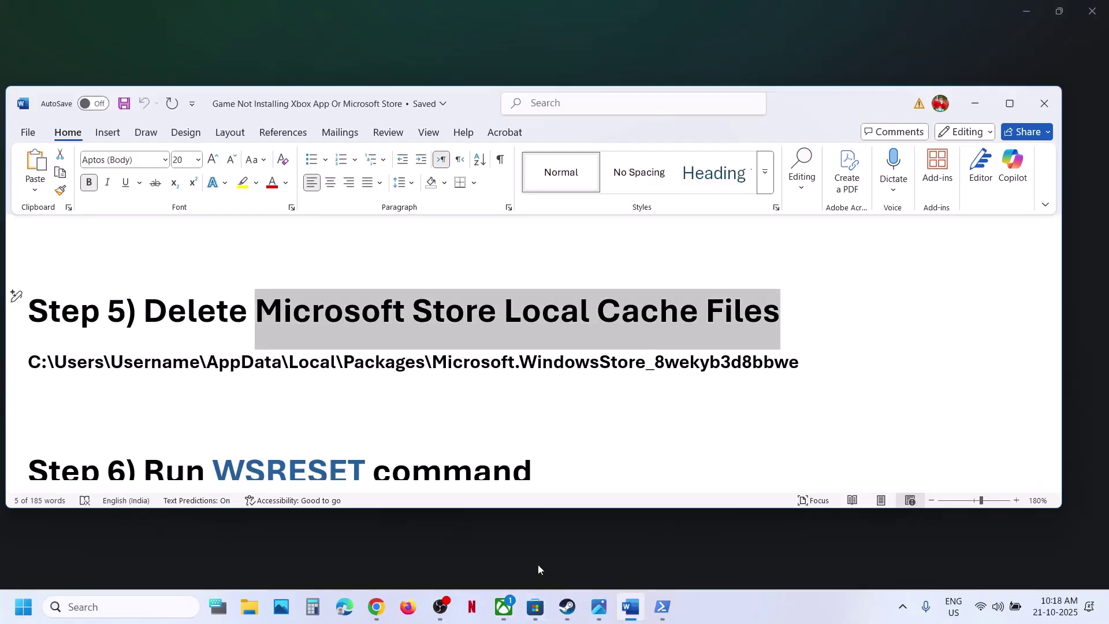
scroll(353, 409, "down", 3)
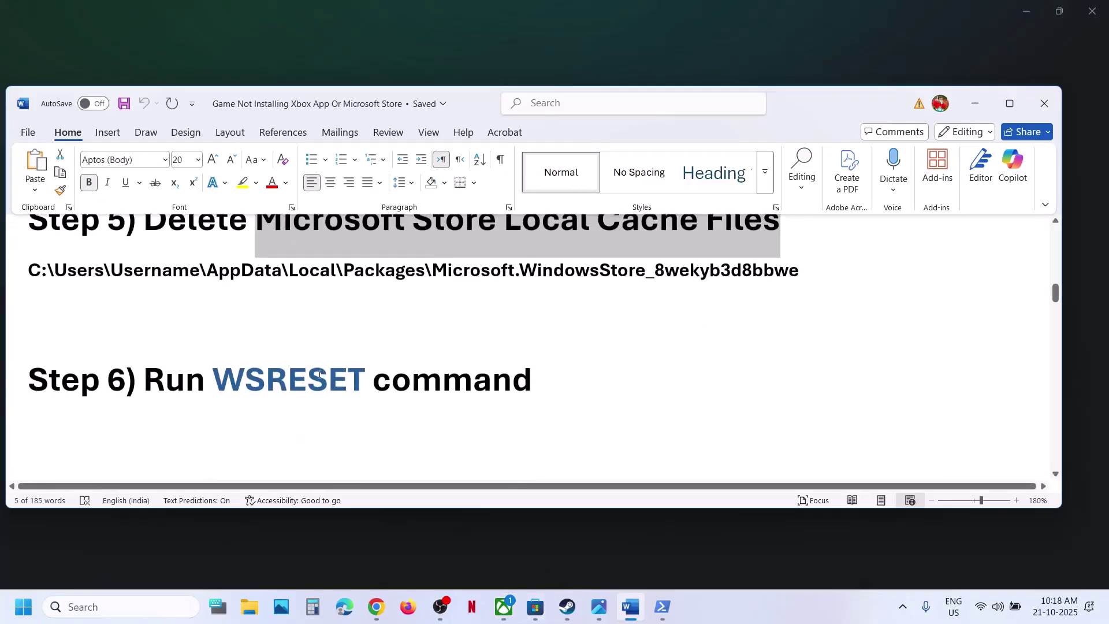
double_click(319, 375)
key("ctrl+c")
left_click(154, 604)
key("ctrl+v")
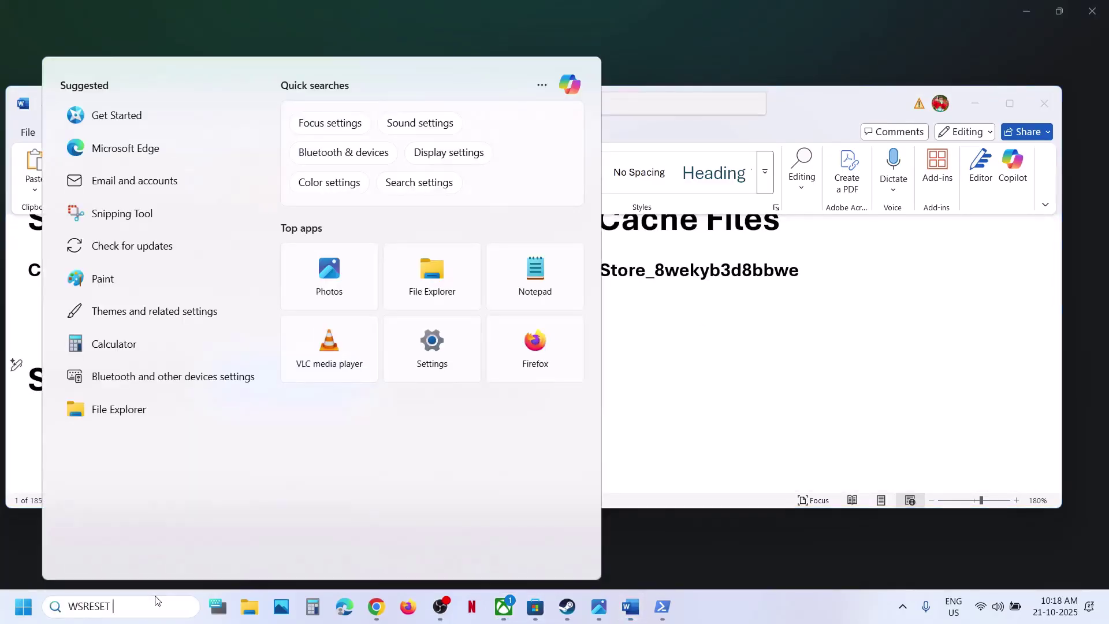
key("Return")
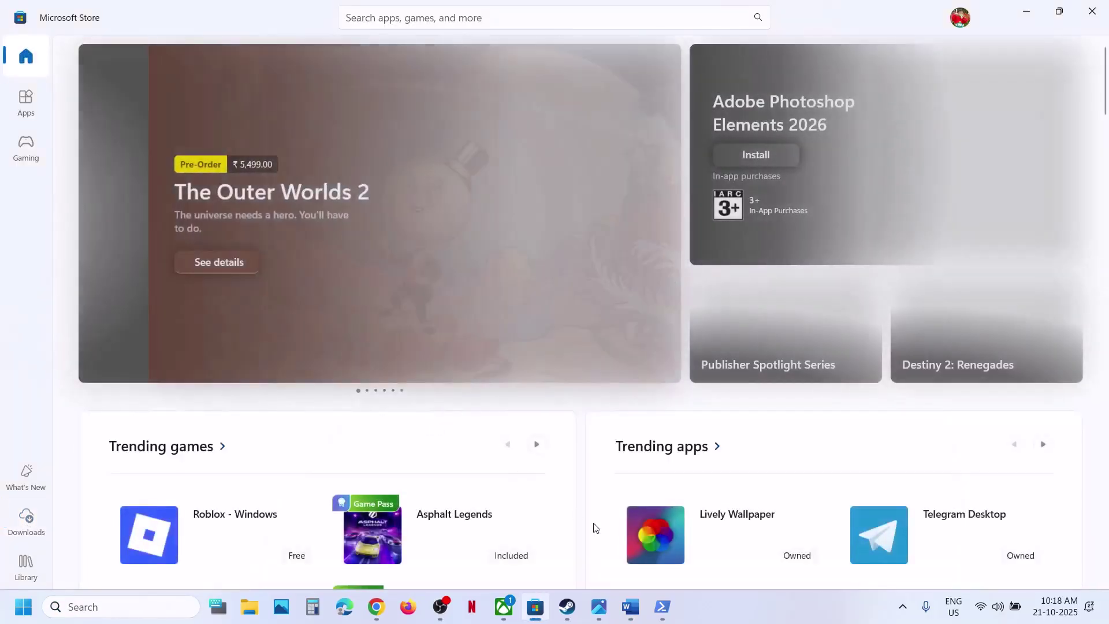
left_click(634, 616)
scroll(389, 350, "down", 3)
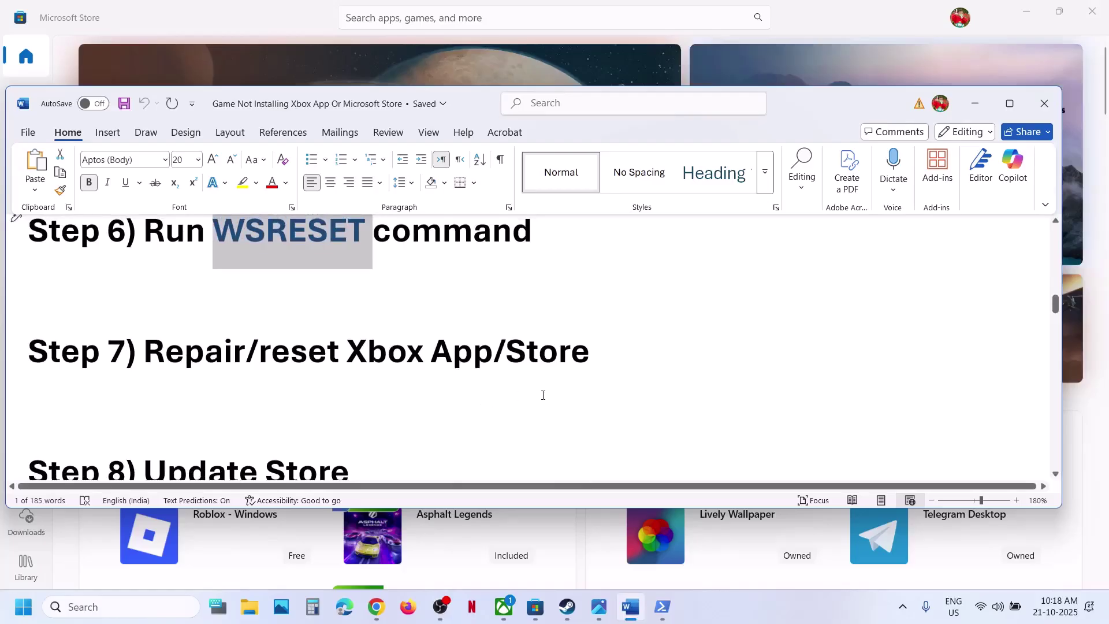
Repair the Xbox app, then reset it, from its App settings page
left_click(134, 607)
type("xbox")
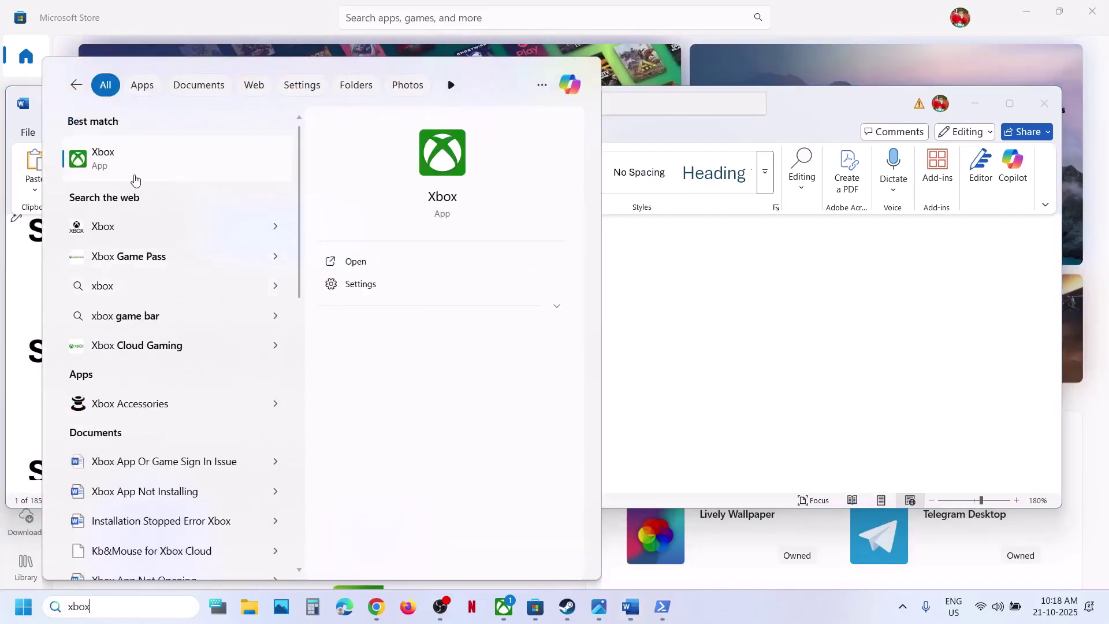
right_click(133, 174)
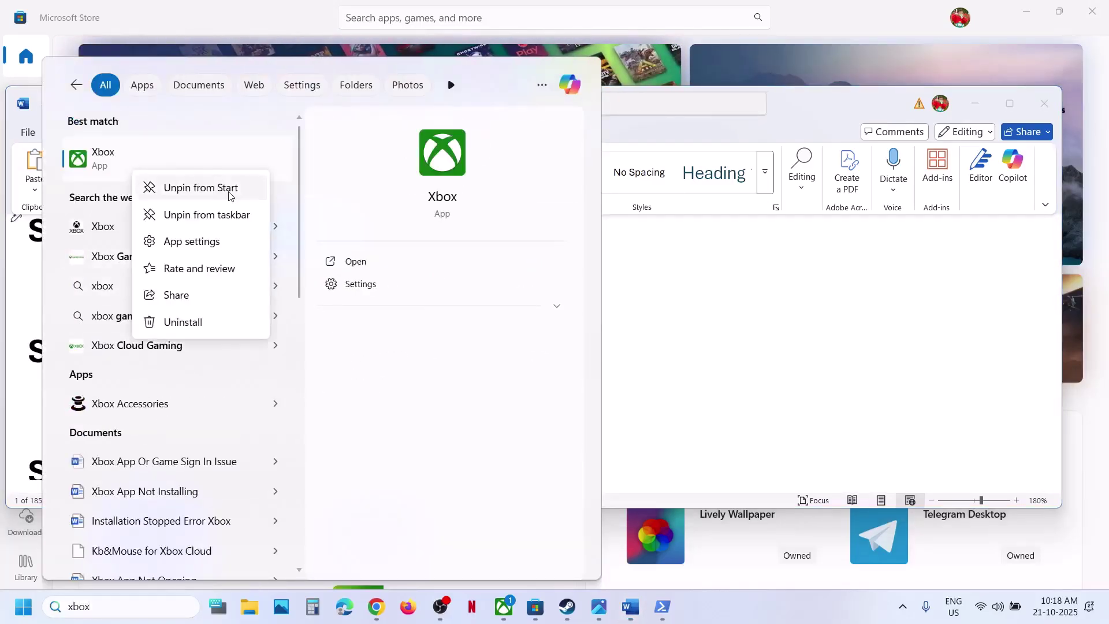
left_click(201, 245)
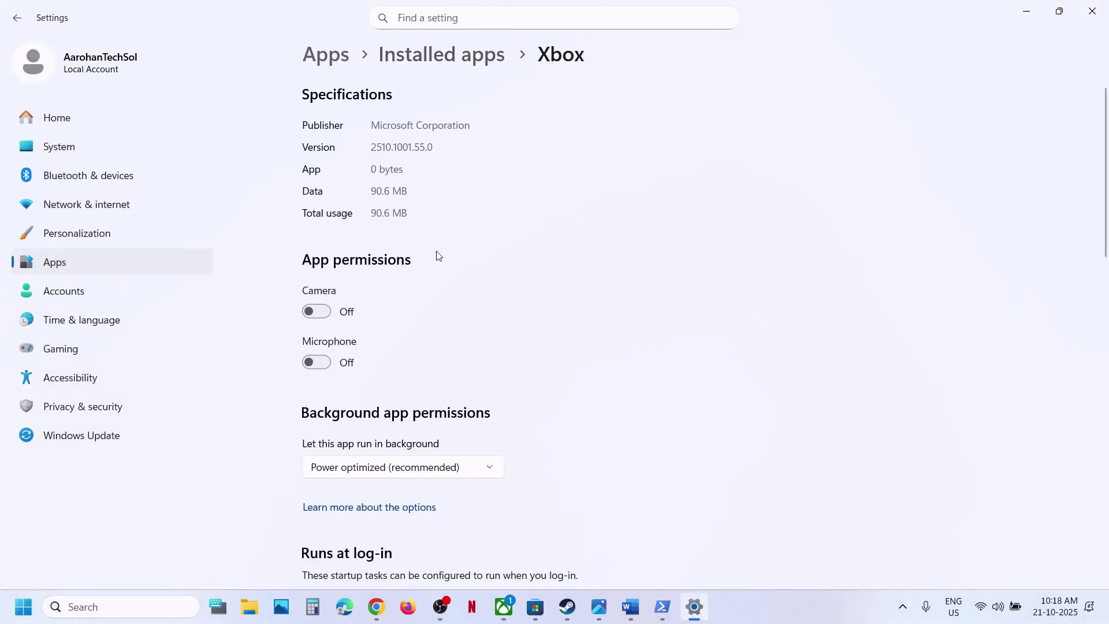
scroll(431, 442, "down", 10)
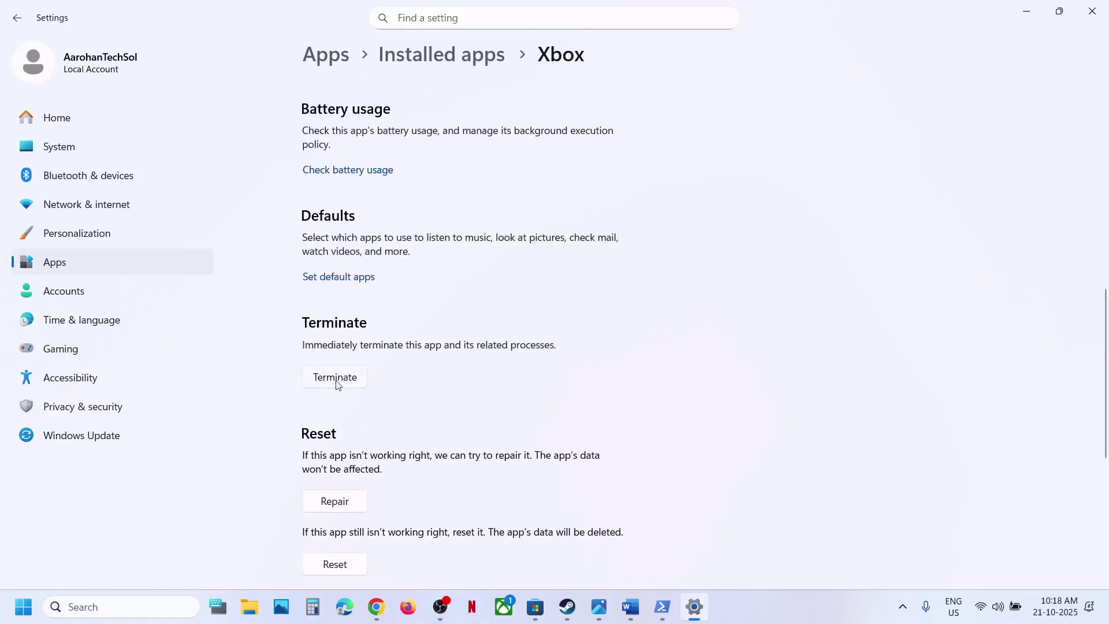
scroll(338, 386, "down", 3)
left_click(347, 349)
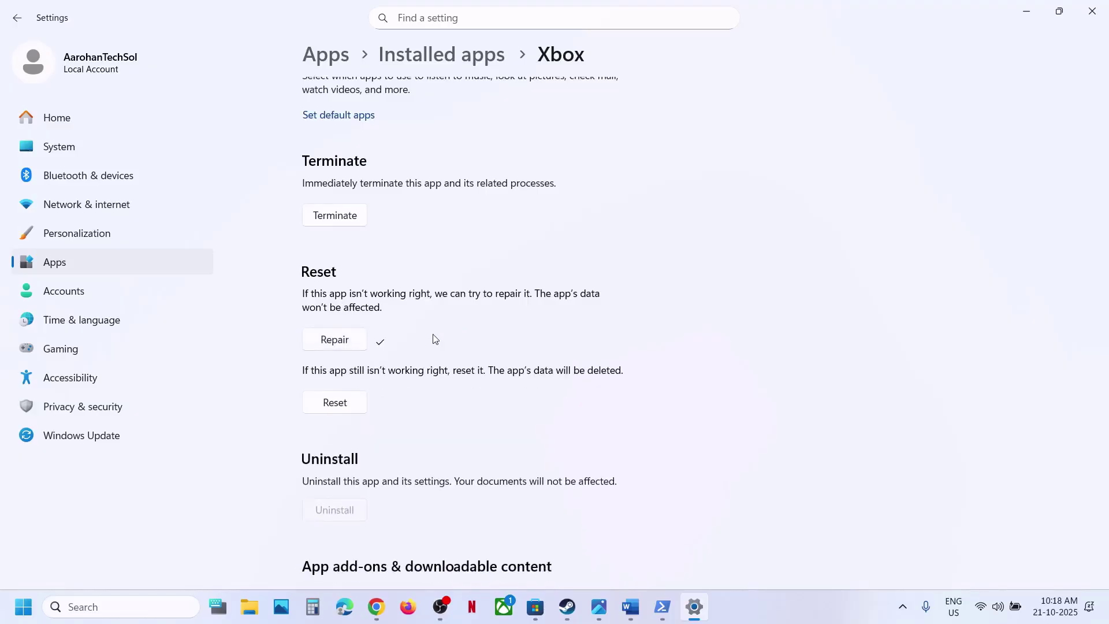
left_click(334, 405)
left_click(404, 363)
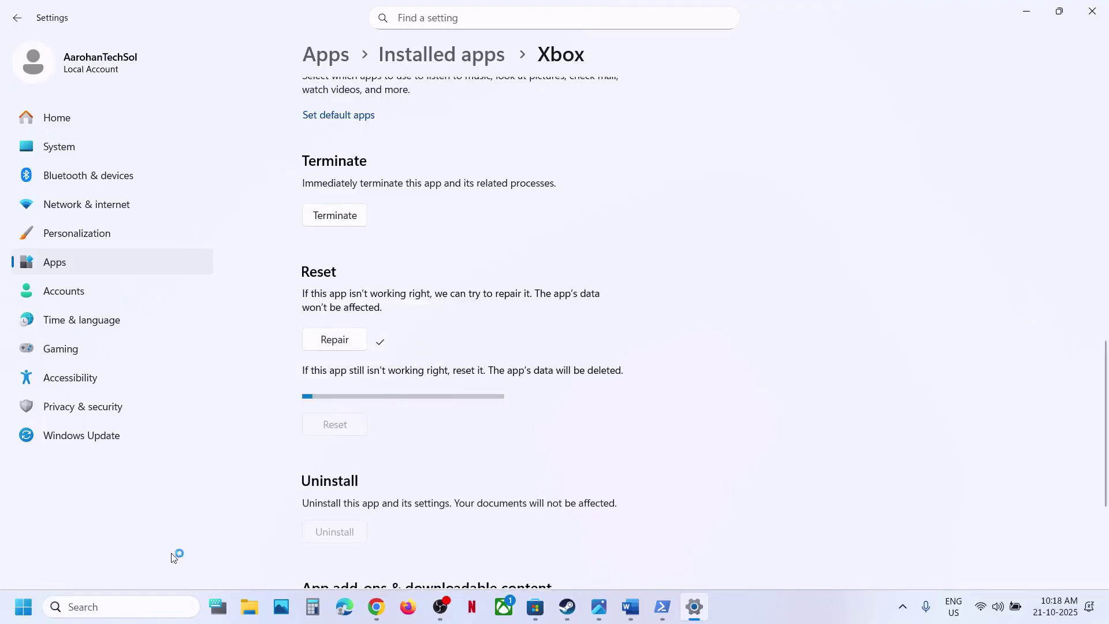
Launch the Xbox app again from Windows search
left_click(96, 608)
type("xbox")
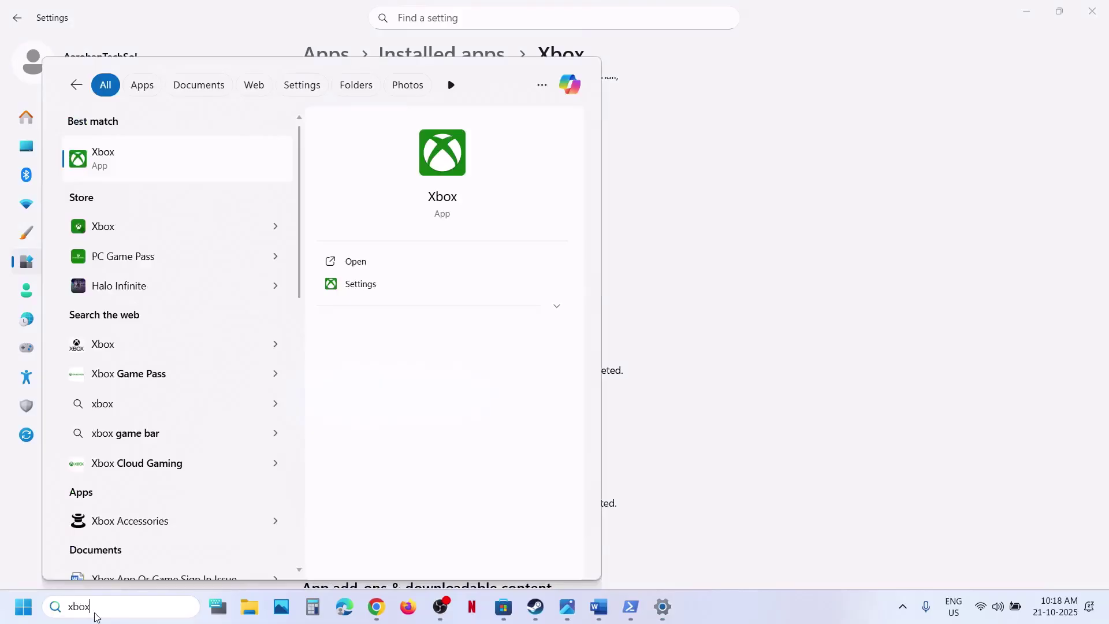
key("Return")
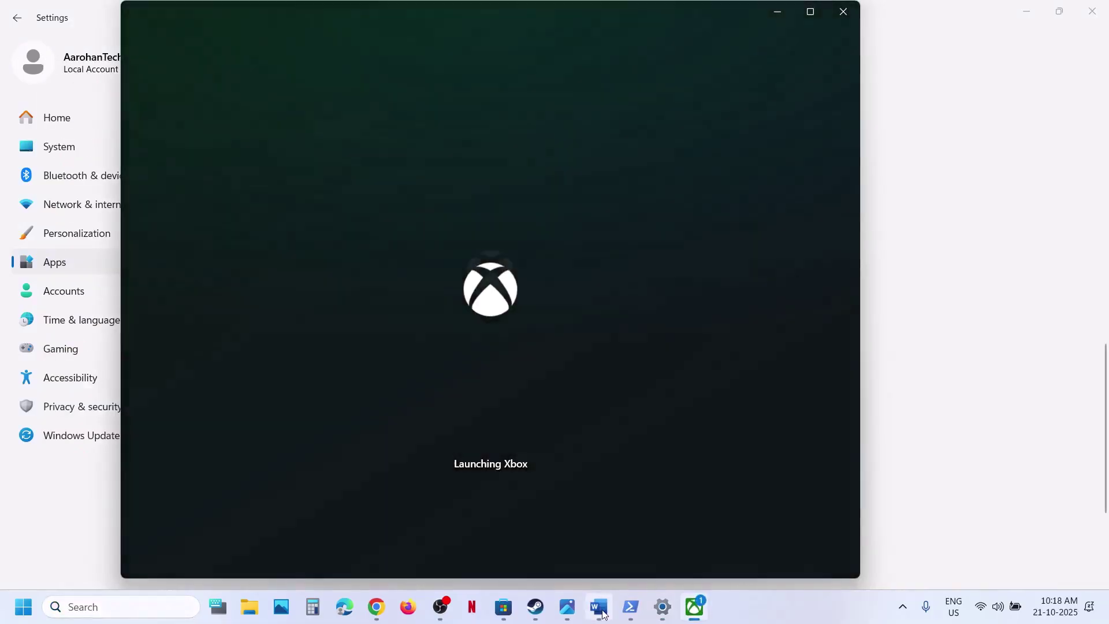
Open the App settings page for Microsoft Store in Settings
left_click(600, 608)
scroll(393, 375, "down", 2)
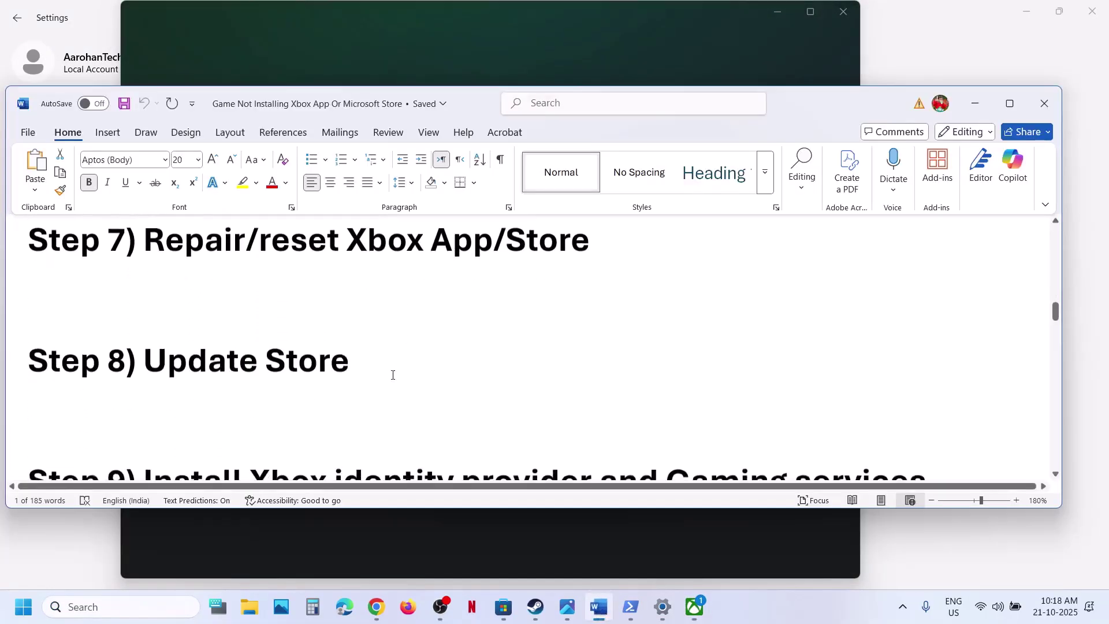
scroll(391, 376, "up", 1)
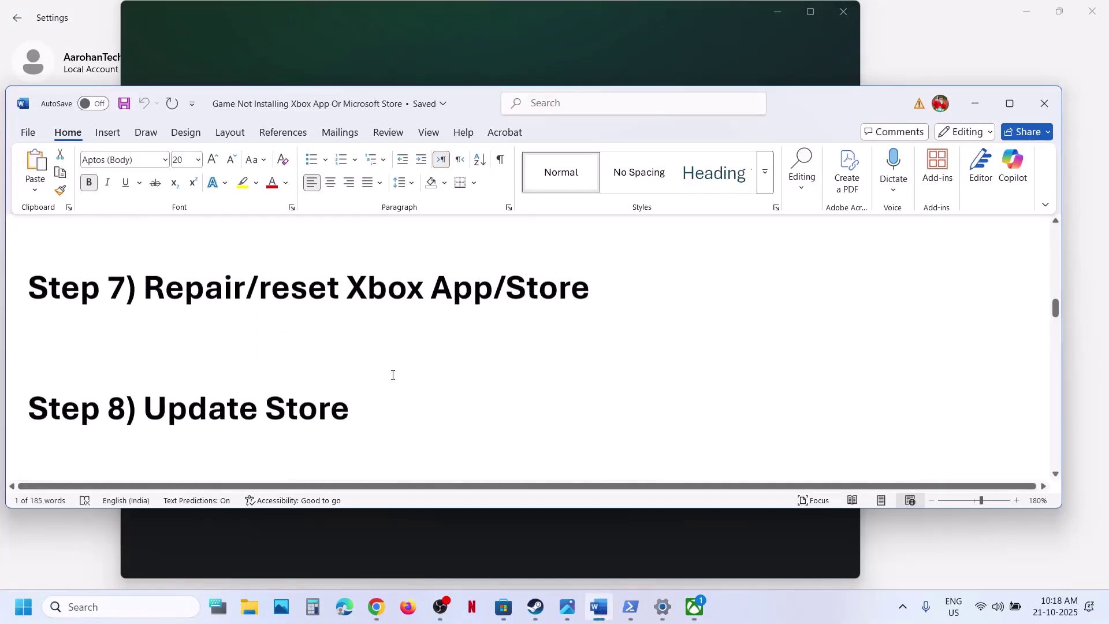
left_click(85, 607)
type("store")
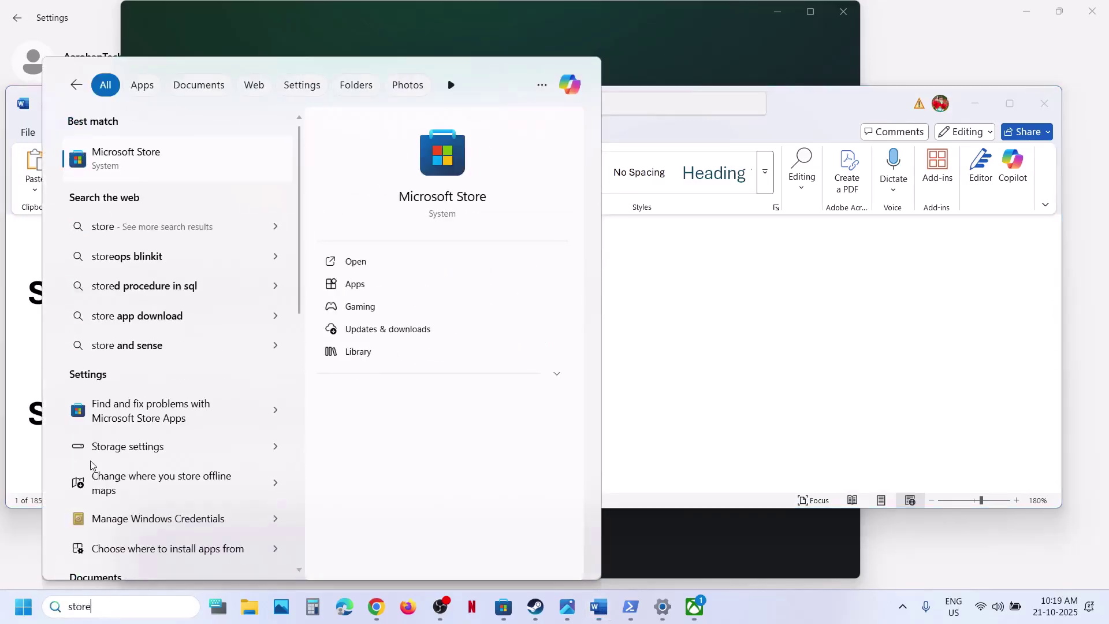
right_click(148, 175)
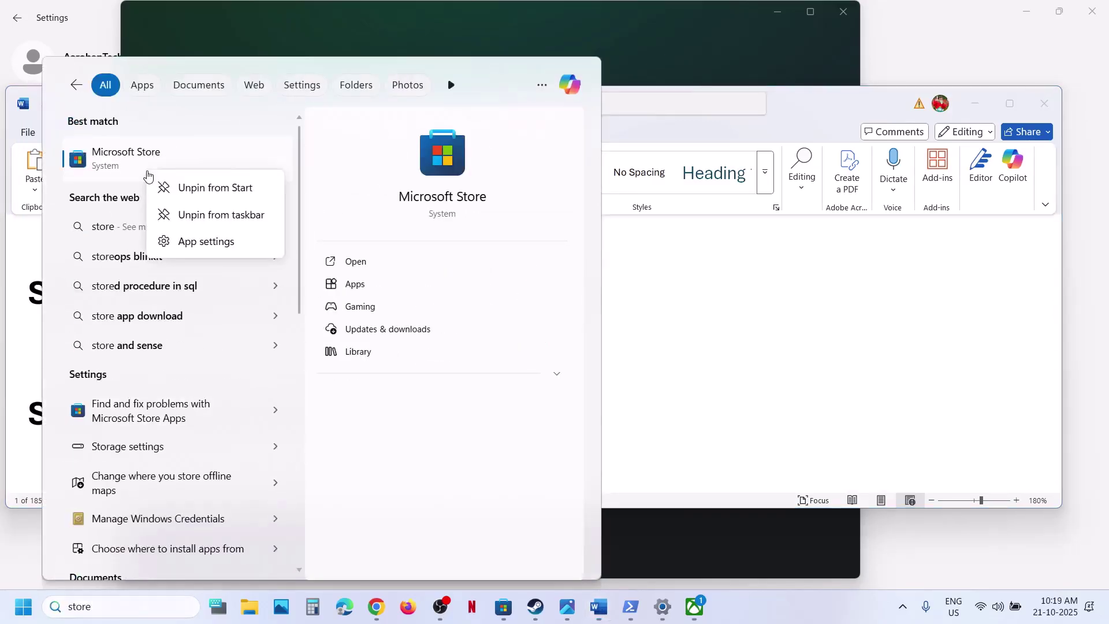
left_click(216, 234)
scroll(453, 265, "down", 10)
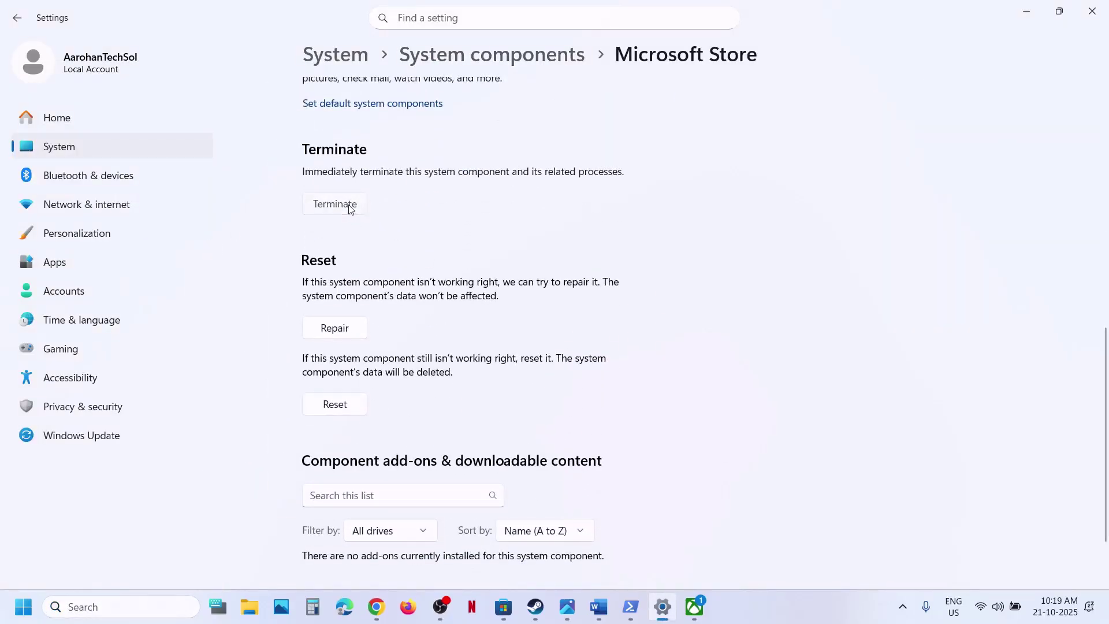
Repair Microsoft Store, then reset it and confirm the reset
left_click(336, 331)
left_click(352, 408)
left_click(399, 366)
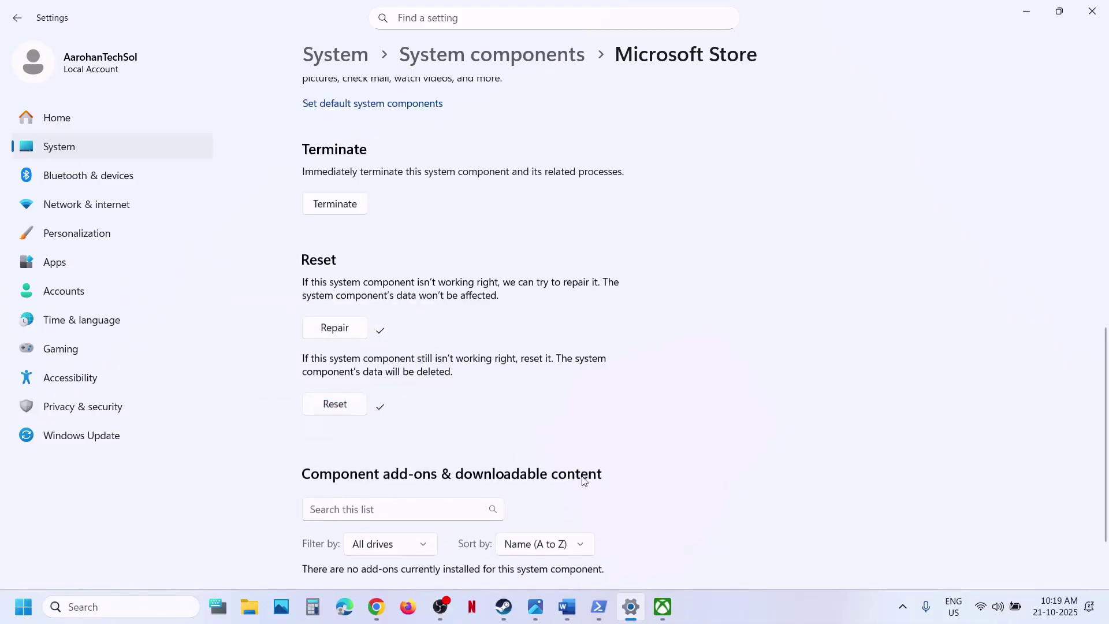
left_click(567, 608)
scroll(433, 397, "down", 1)
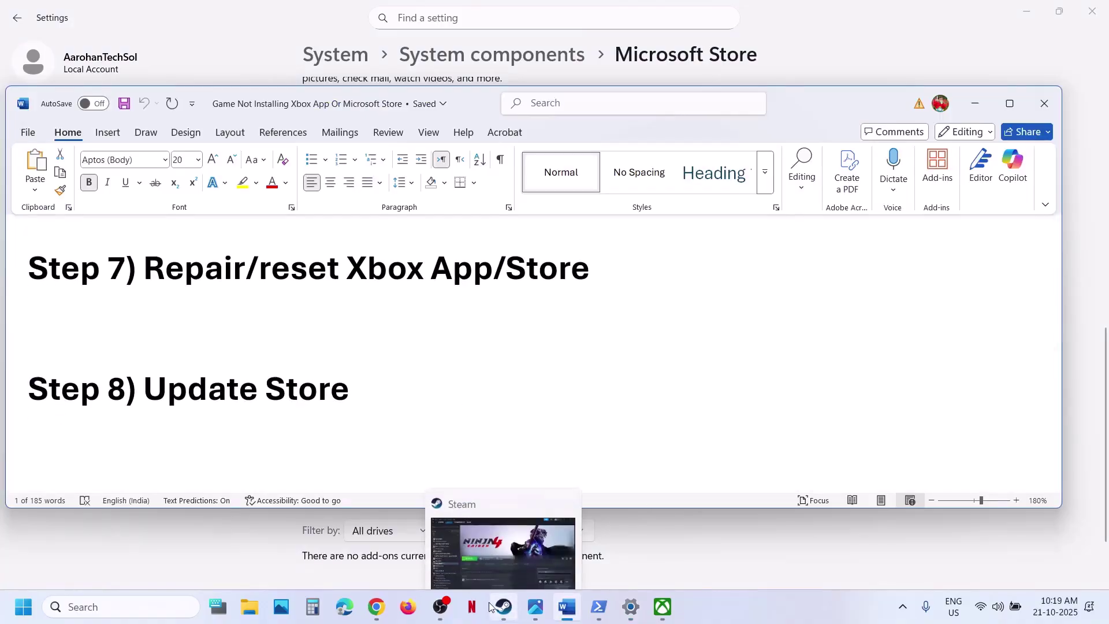
Open Microsoft Store maximized, go to Downloads, and check for updates
left_click(150, 608)
type("store")
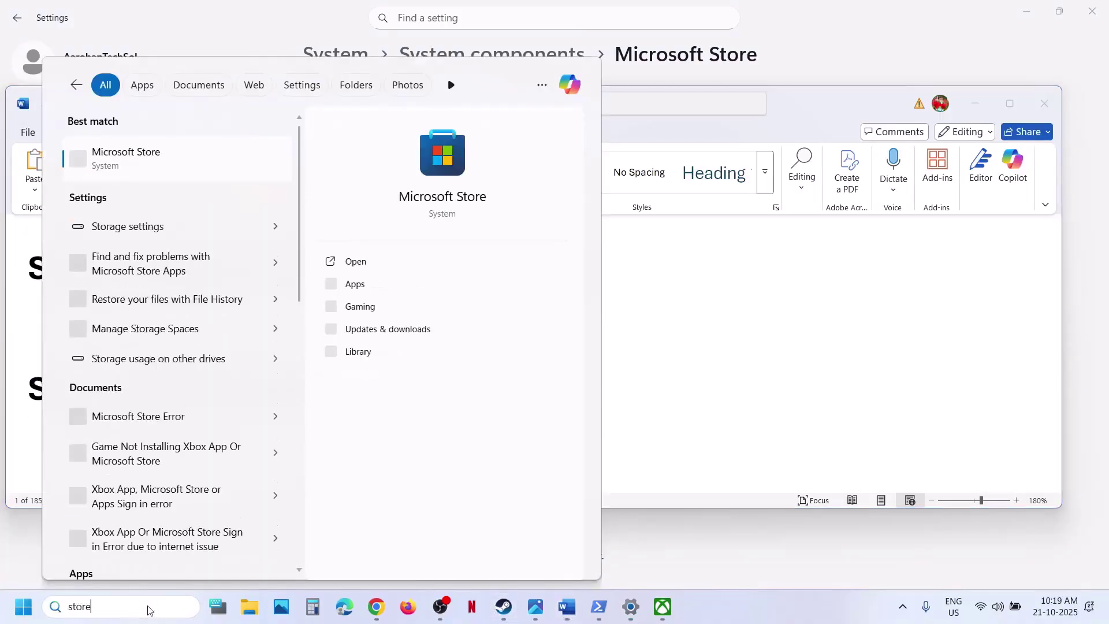
key("Return")
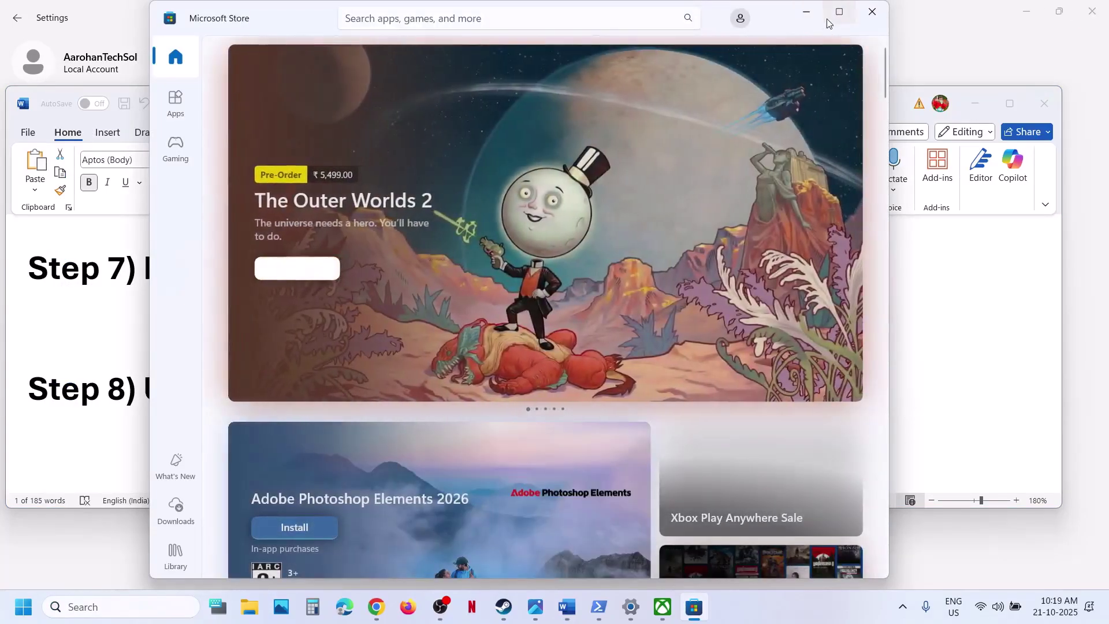
left_click(839, 12)
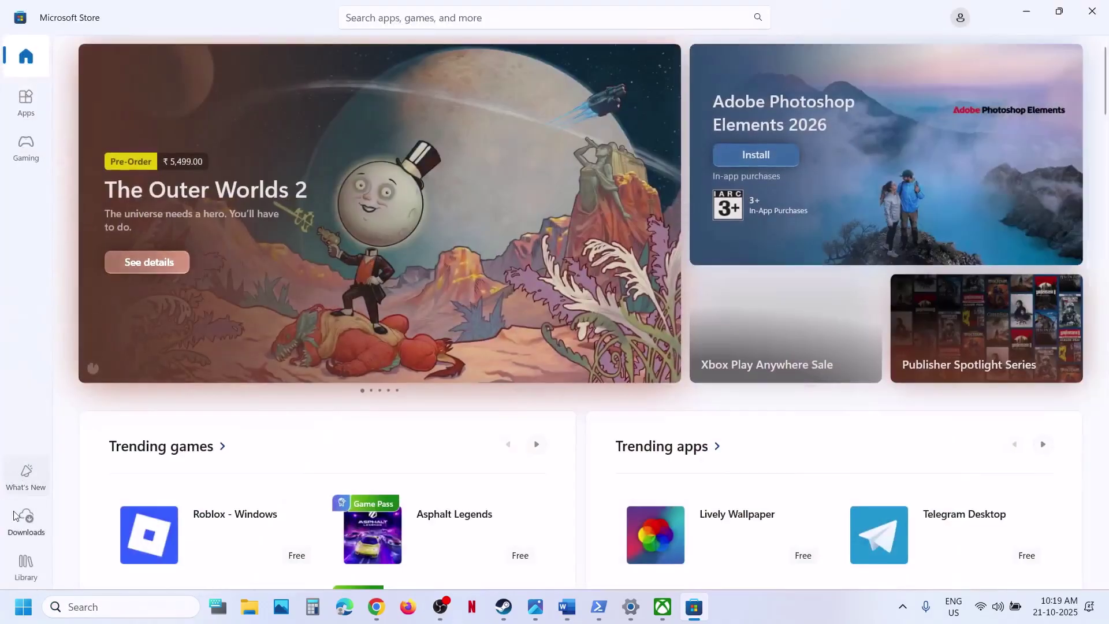
left_click(26, 520)
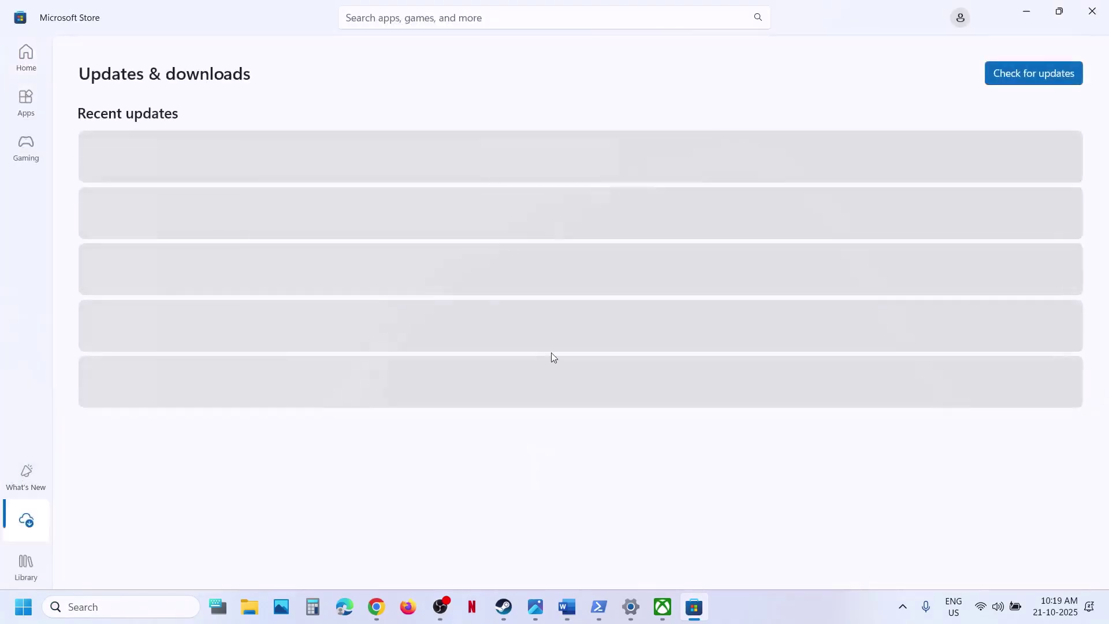
left_click(1016, 81)
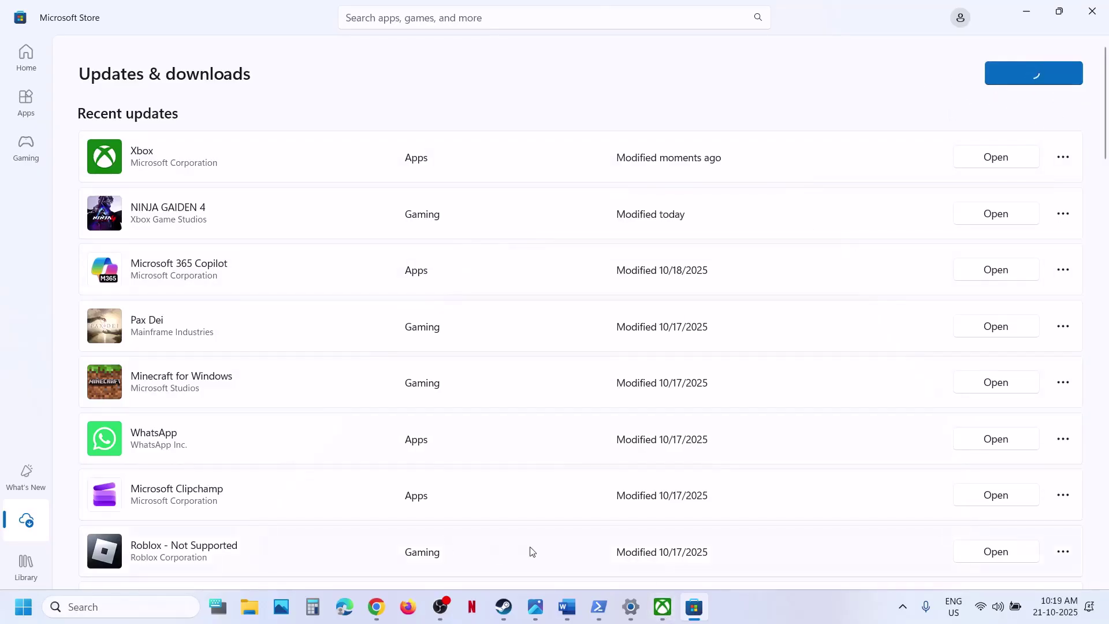
left_click(563, 611)
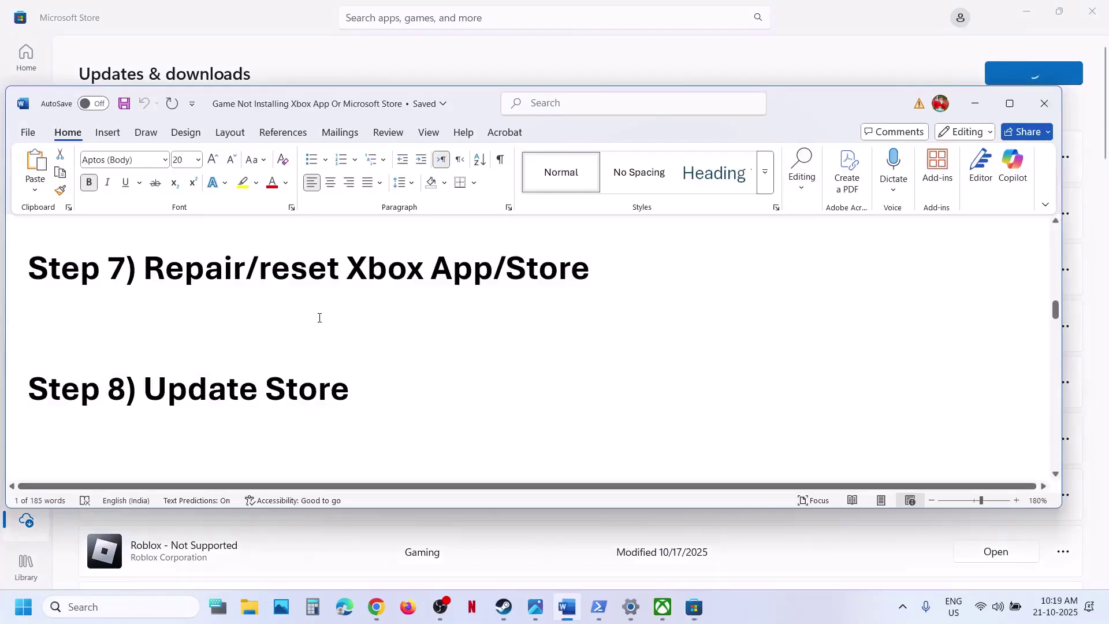
Follow the guide's Step 9 Xbox Identity Provider link and open it in Microsoft Store
scroll(319, 317, "down", 4)
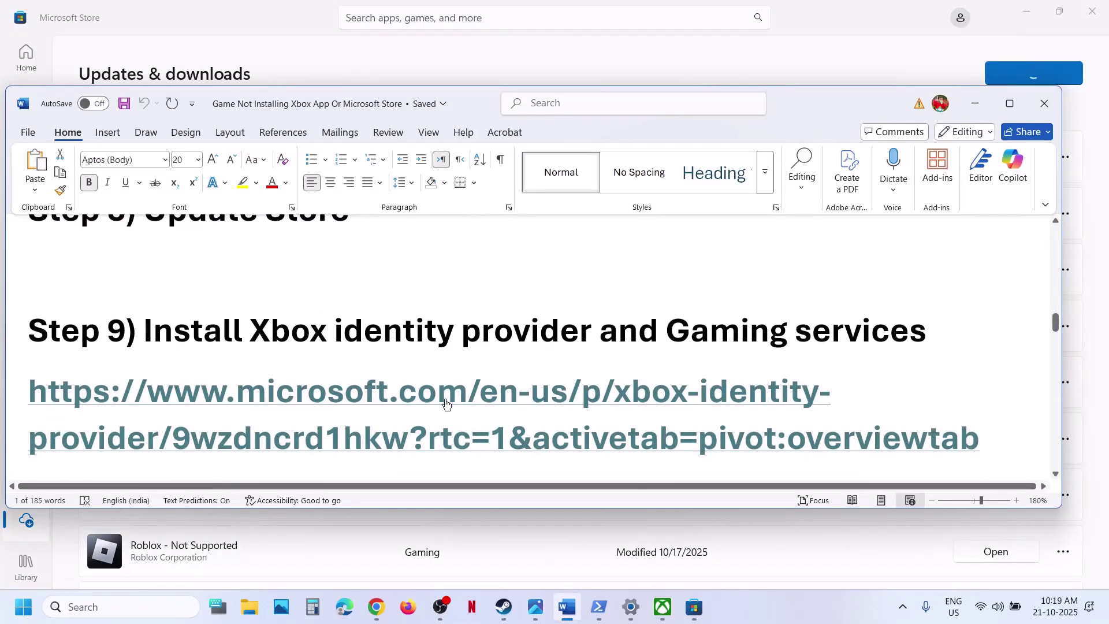
left_click(421, 401, "ctrl")
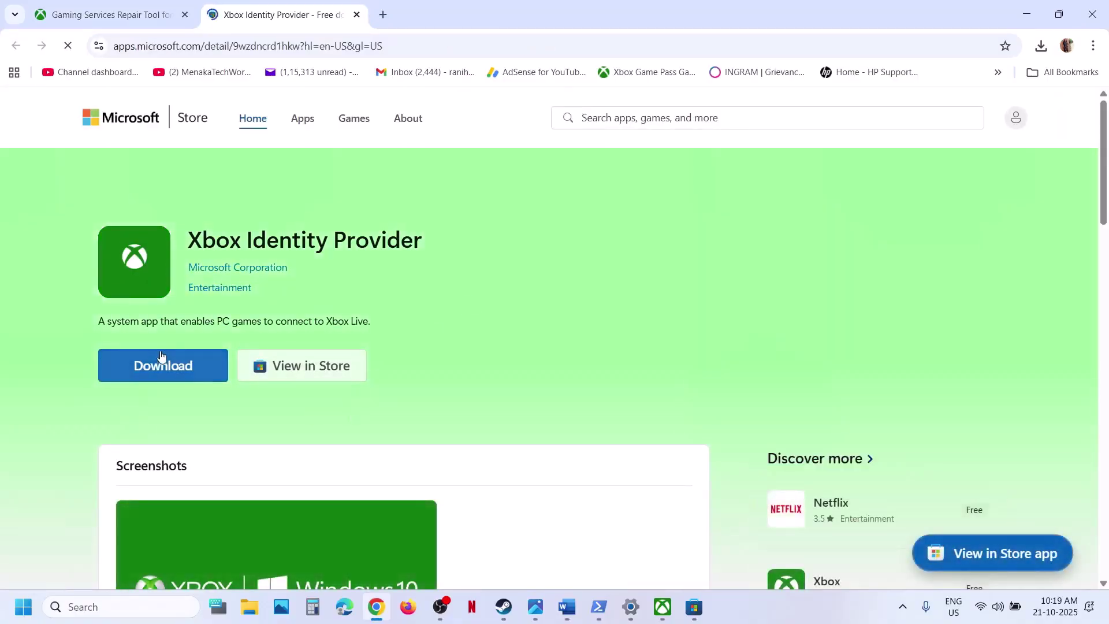
left_click(154, 359)
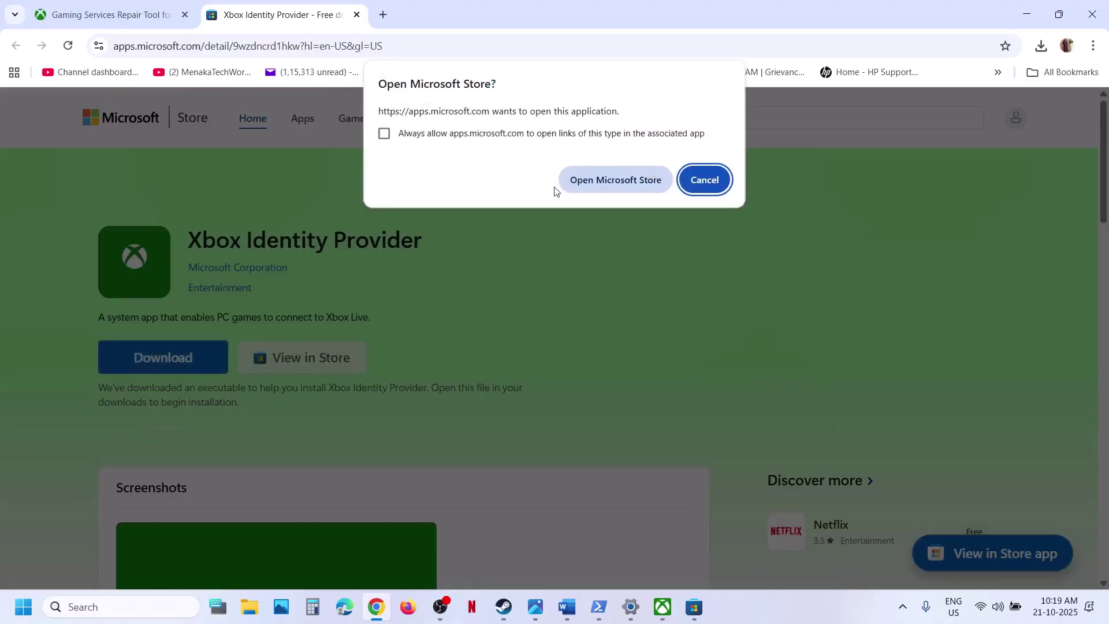
left_click(580, 179)
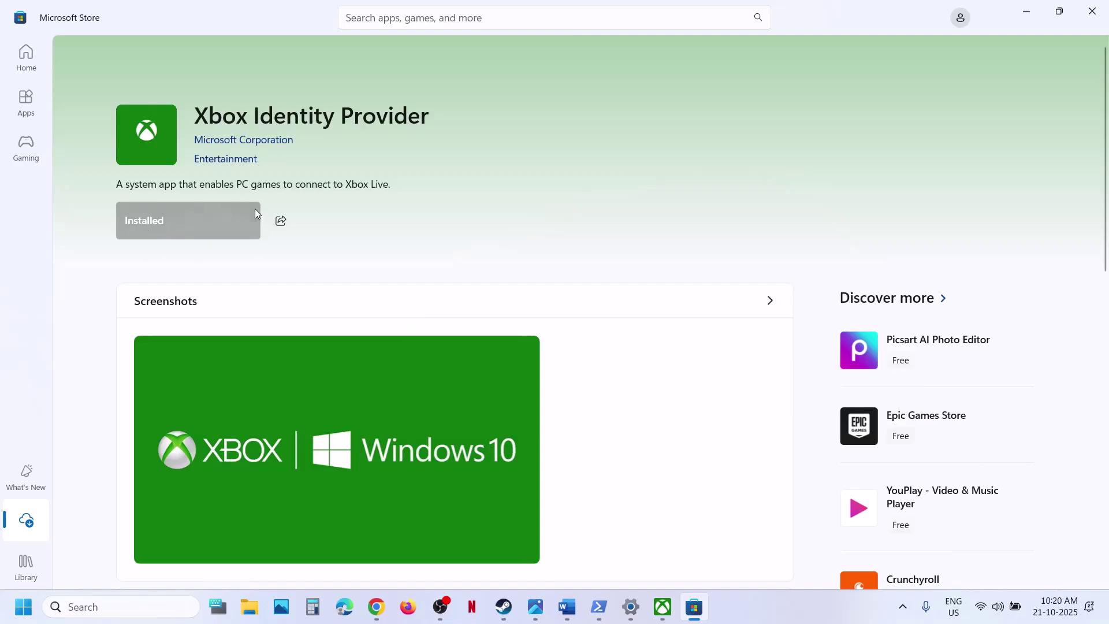
Copy the get-appxpackage Gaming Services removal command from the maximized Word guide
left_click(567, 607)
scroll(439, 423, "down", 5)
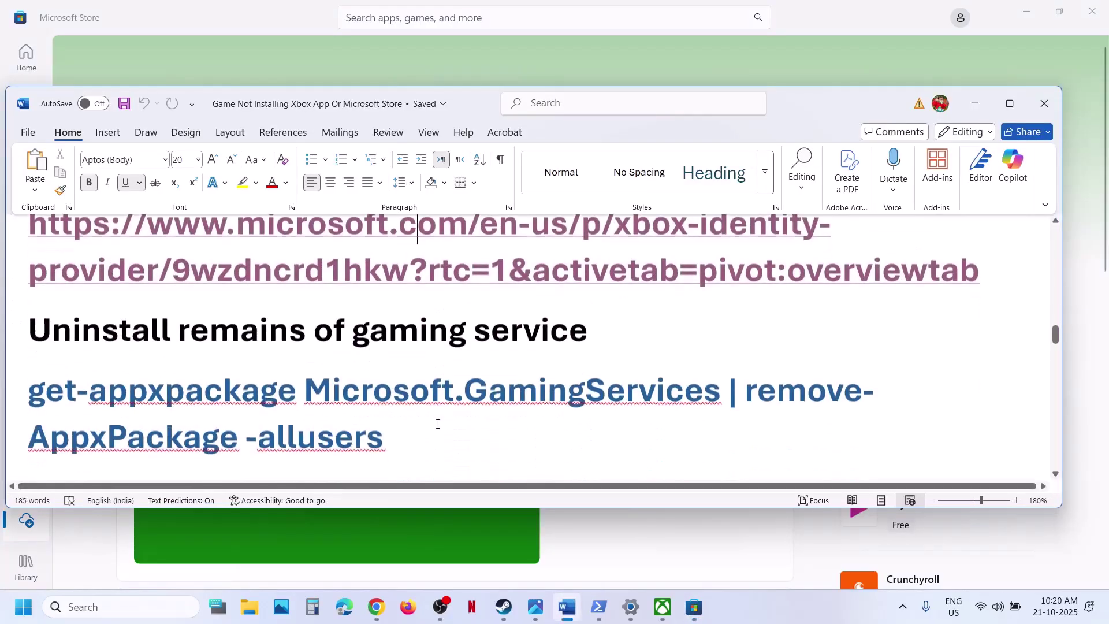
left_click(1010, 104)
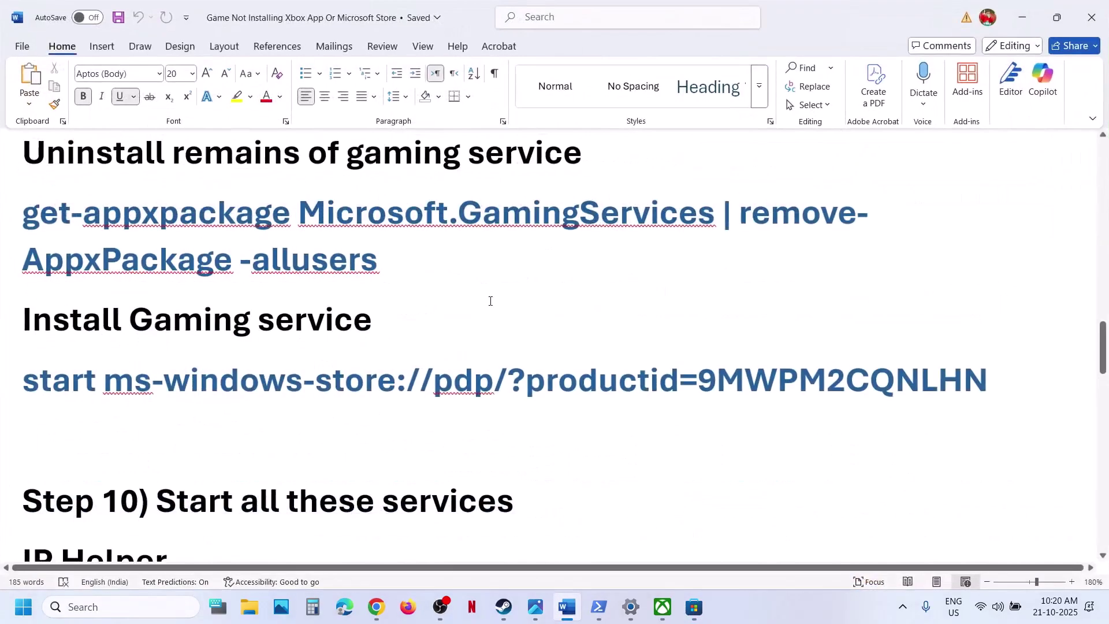
double_click(10, 243)
right_click(46, 215)
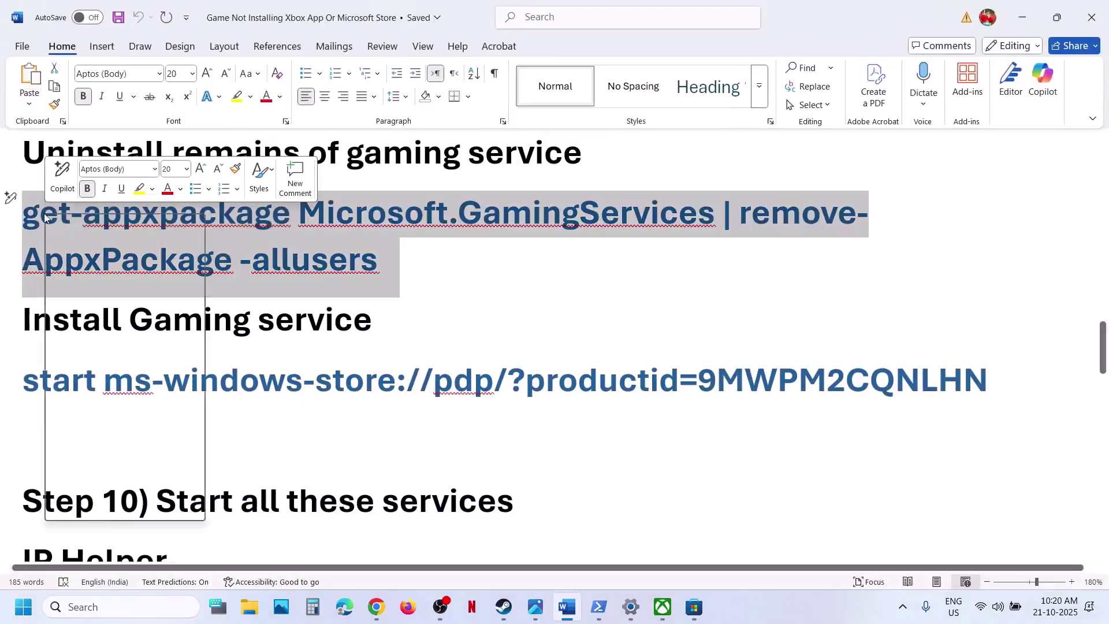
left_click(89, 292)
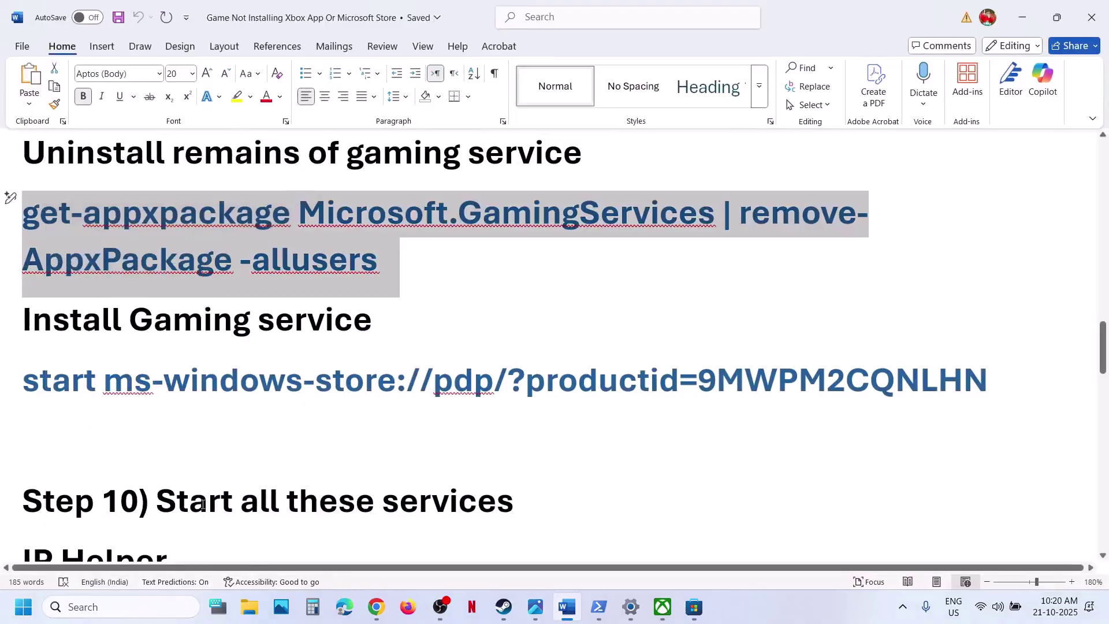
Run the removal command in an administrator PowerShell window
left_click(148, 609)
type("powersj")
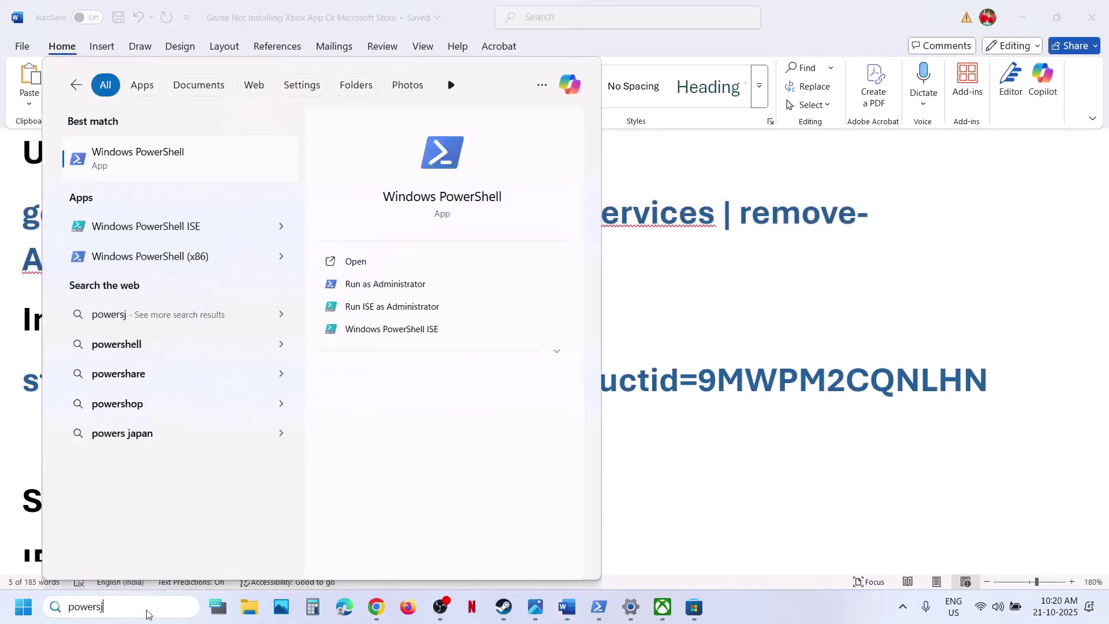
key("BackSpace")
type("hell")
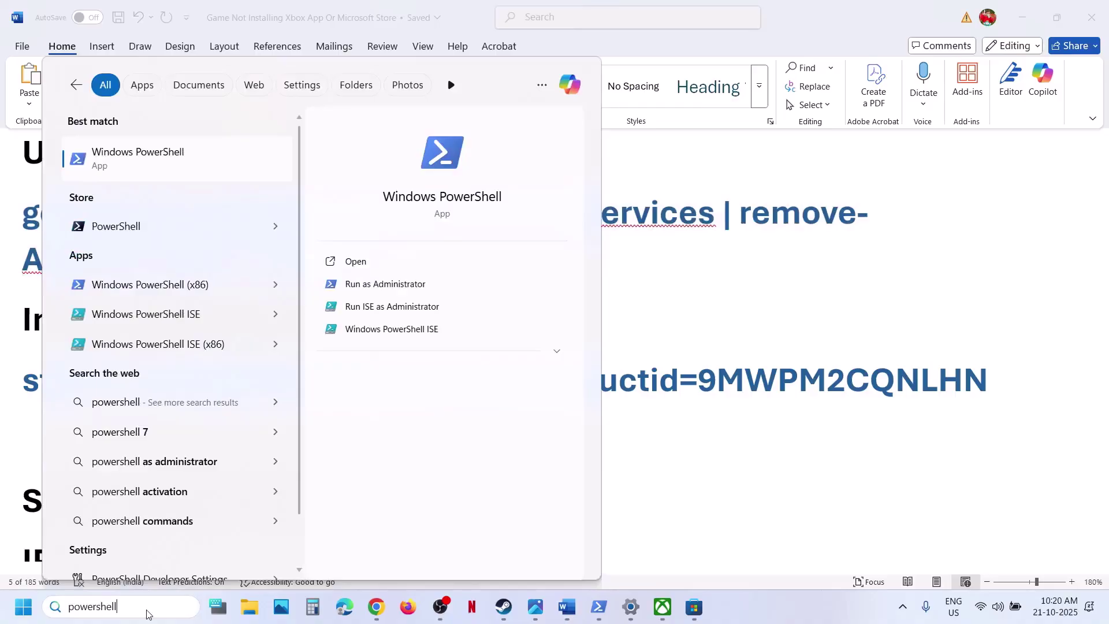
right_click(163, 170)
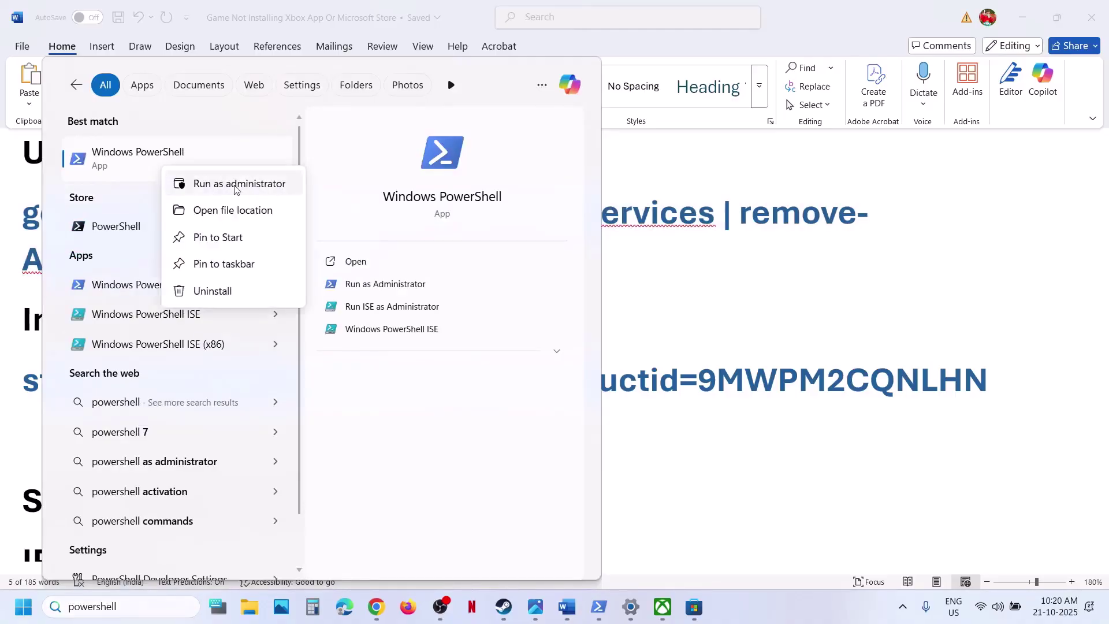
left_click(255, 185)
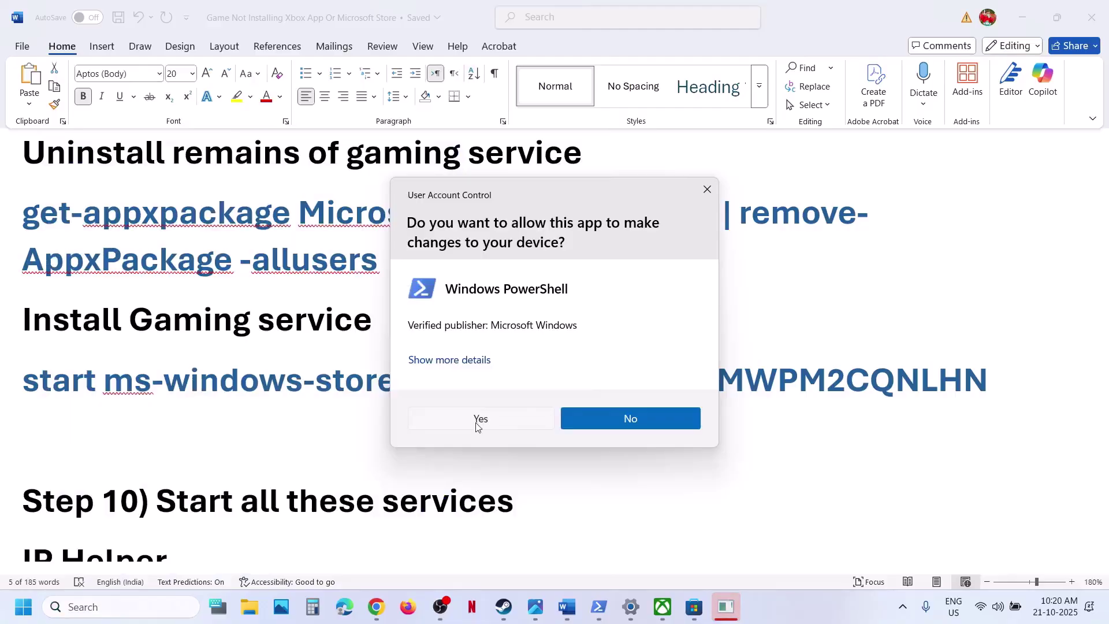
left_click(476, 422)
right_click(339, 171)
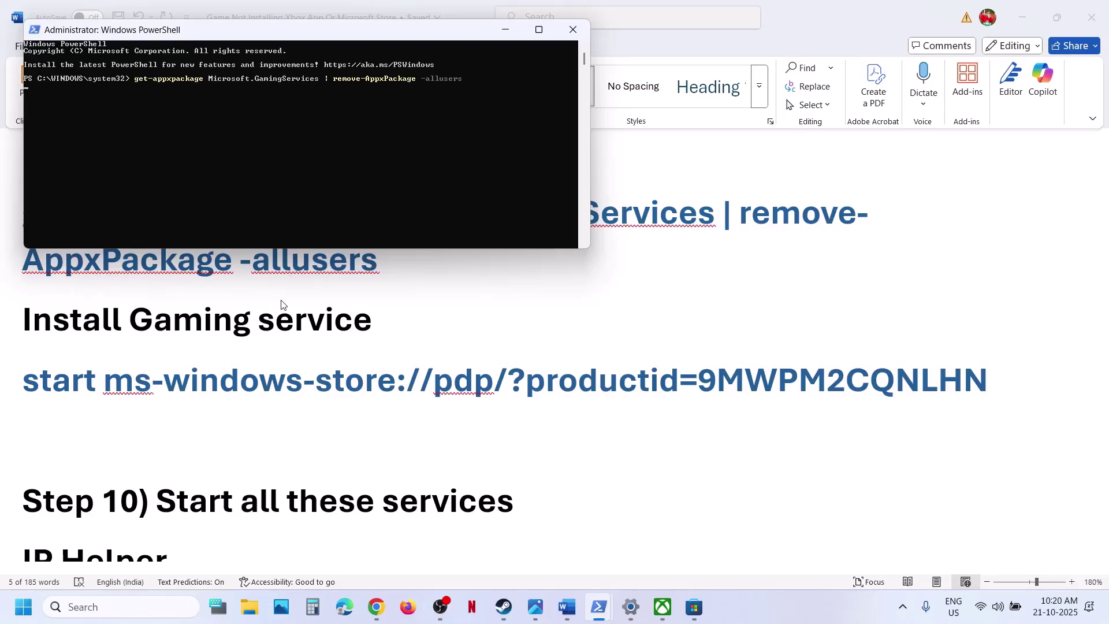
key("Return")
Copy the store start command line from the guide
left_click(342, 378)
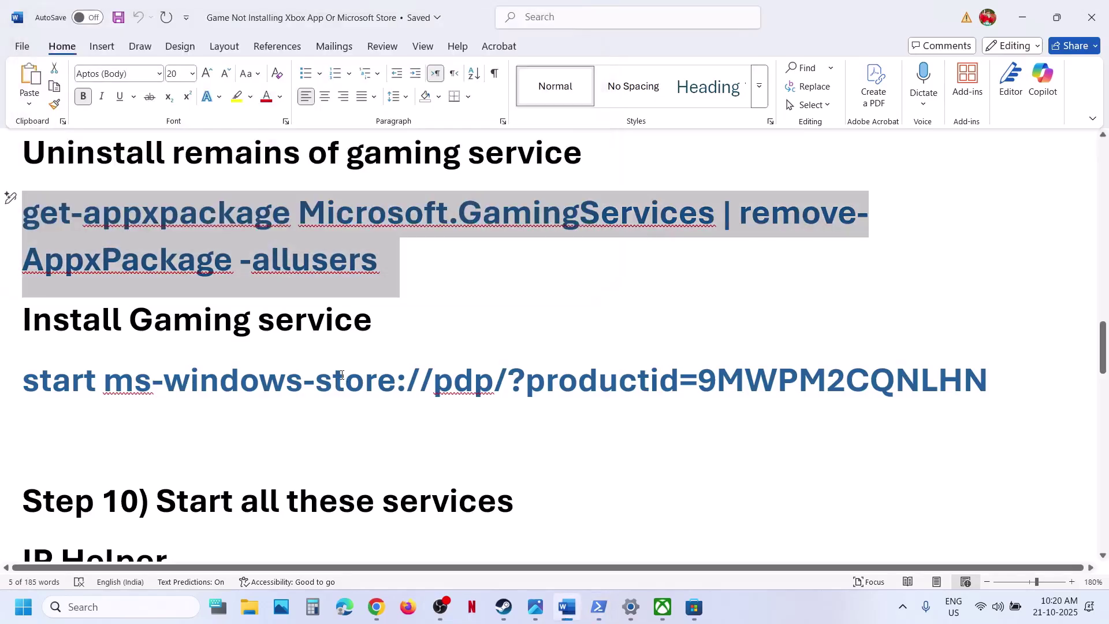
triple_click(342, 378)
key("ctrl+c")
key("alt+Tab")
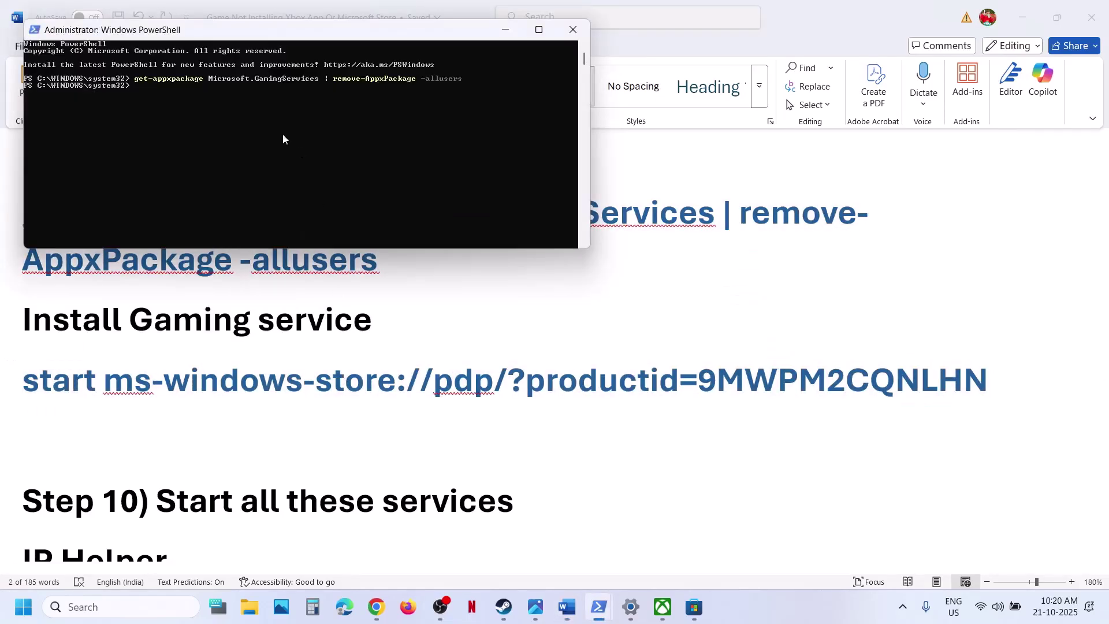
left_click(245, 113)
Run the store start command in PowerShell, then Get Gaming Services and approve the UAC prompt
right_click(244, 114)
key("Return")
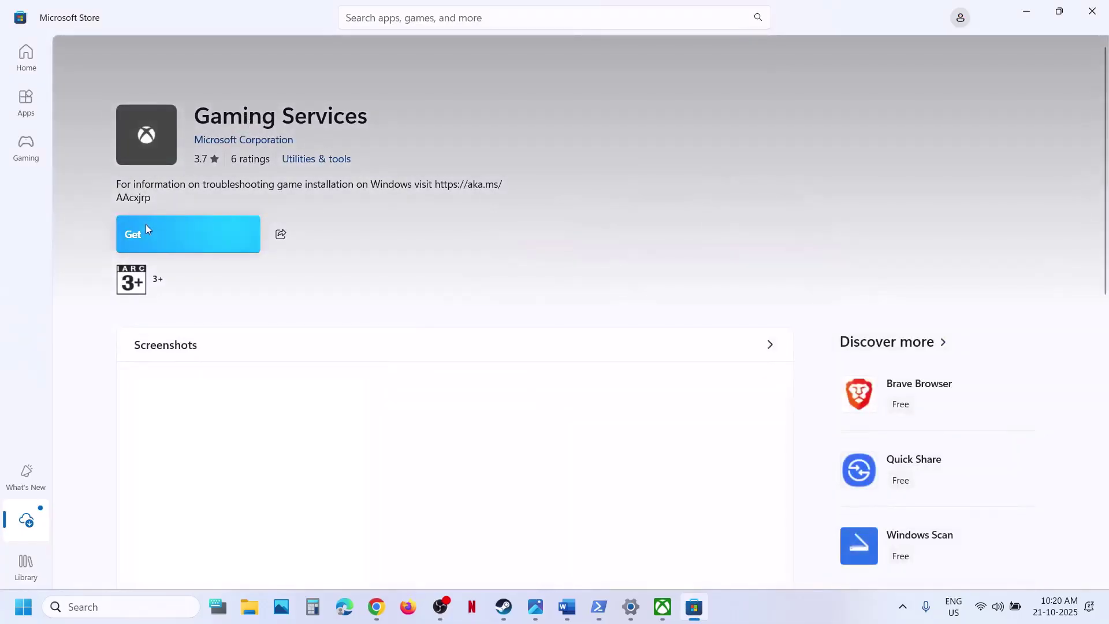
left_click(146, 226)
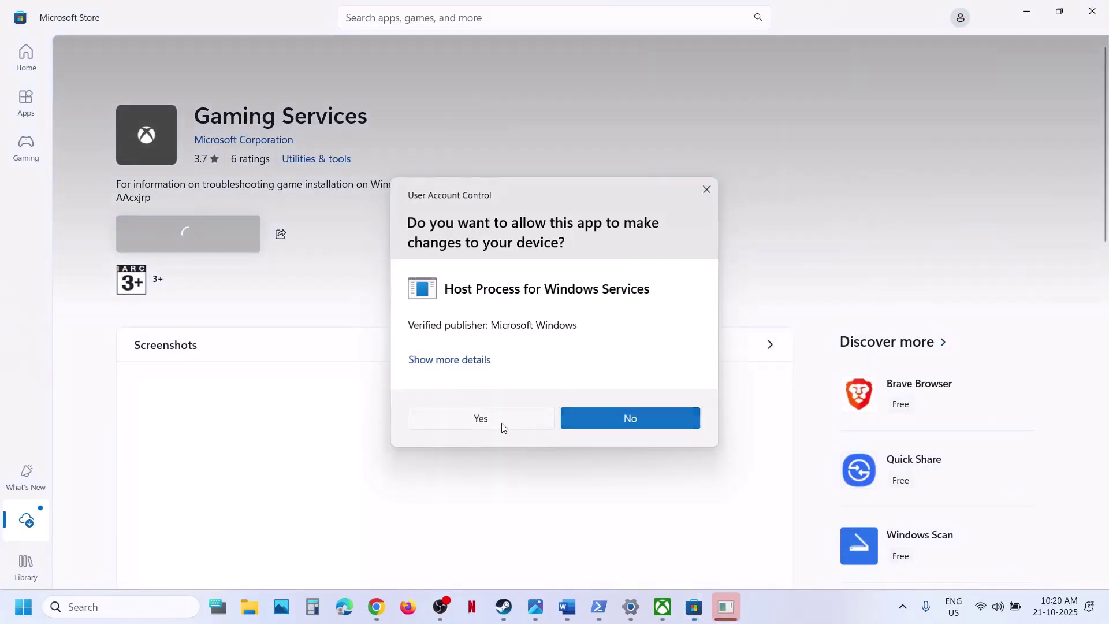
left_click(481, 422)
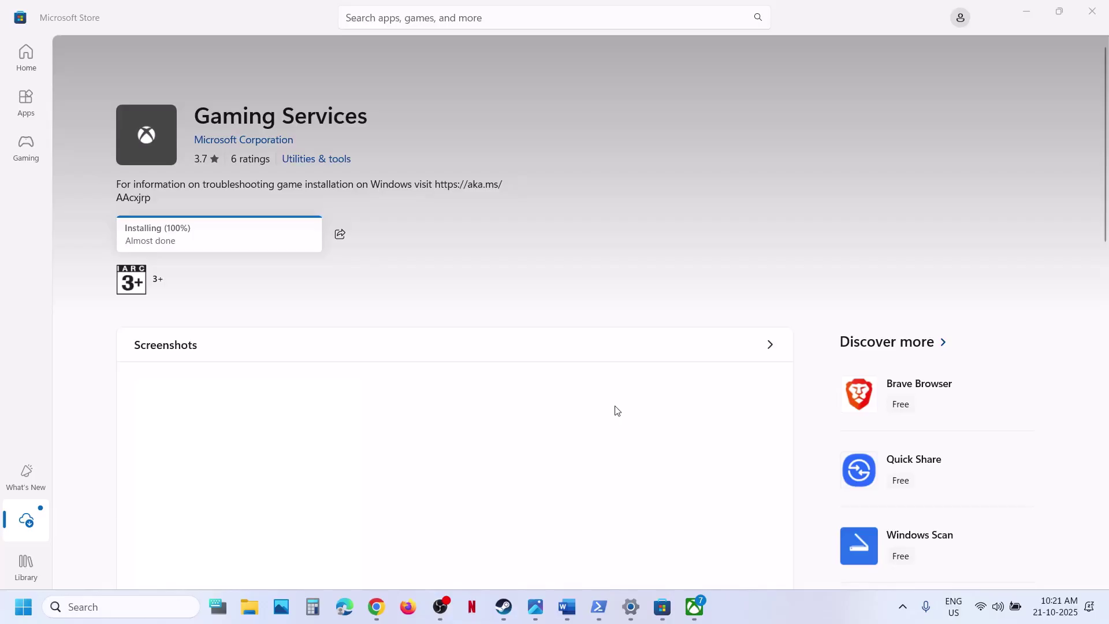
left_click(568, 605)
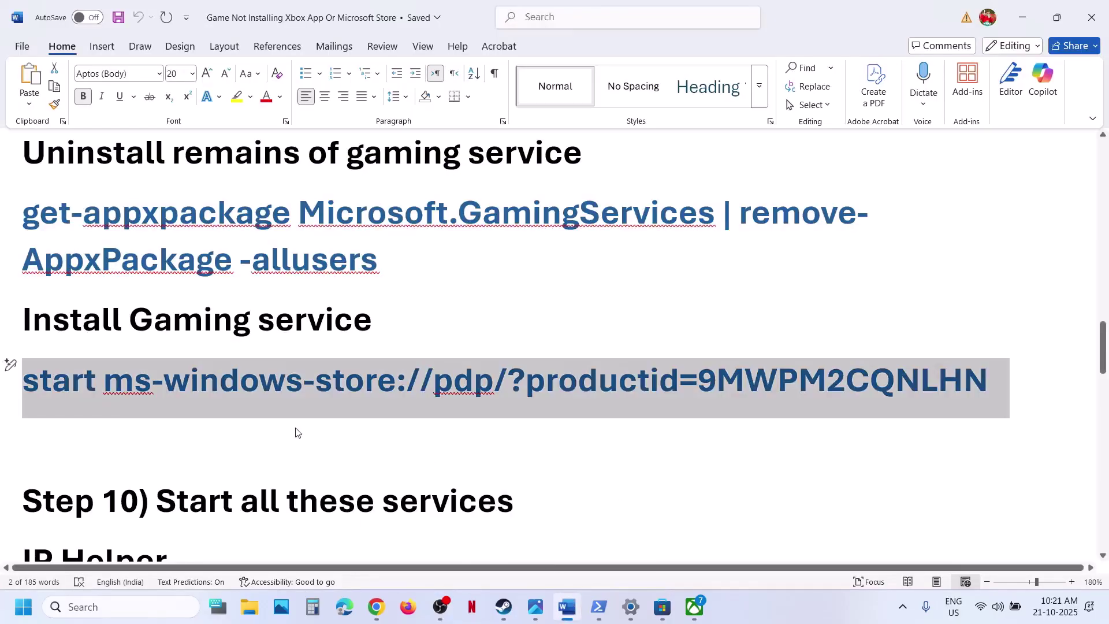
Open the Services console from Windows search
scroll(324, 461, "down", 4)
left_click(321, 456)
scroll(324, 456, "down", 2)
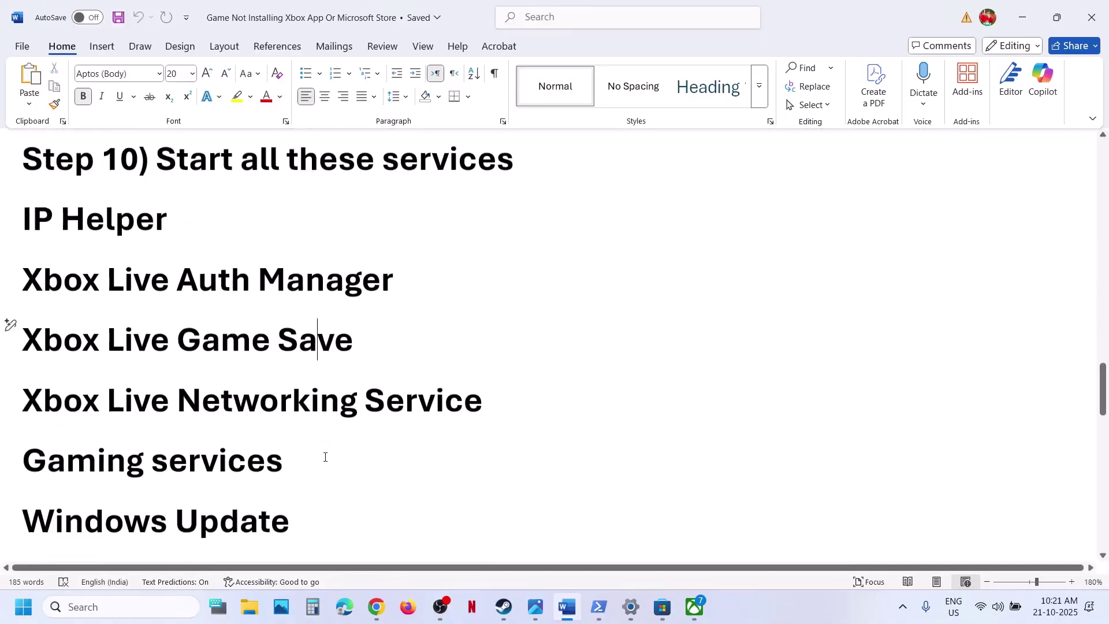
left_click(138, 601)
type("services")
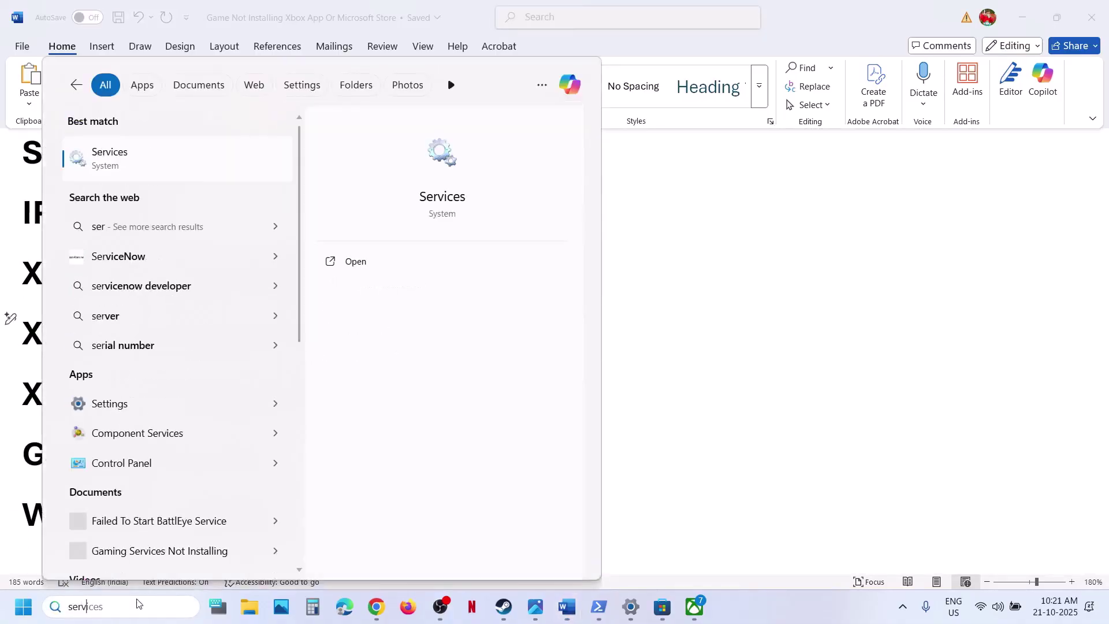
key("Return")
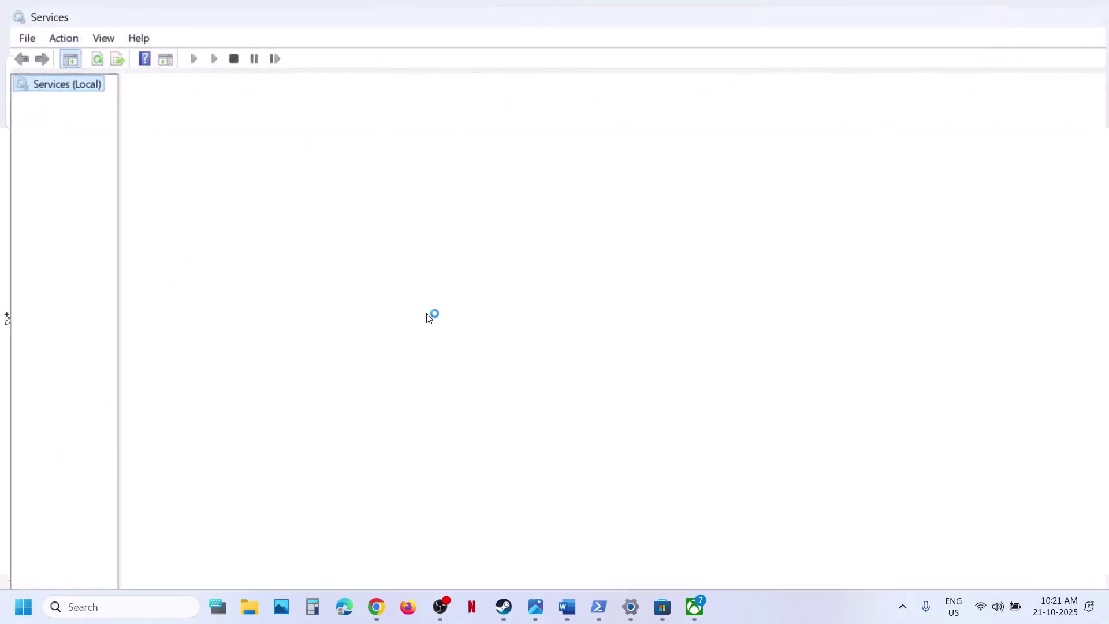
Set the IP Helper service startup type to Automatic
left_click(373, 335)
key("i")
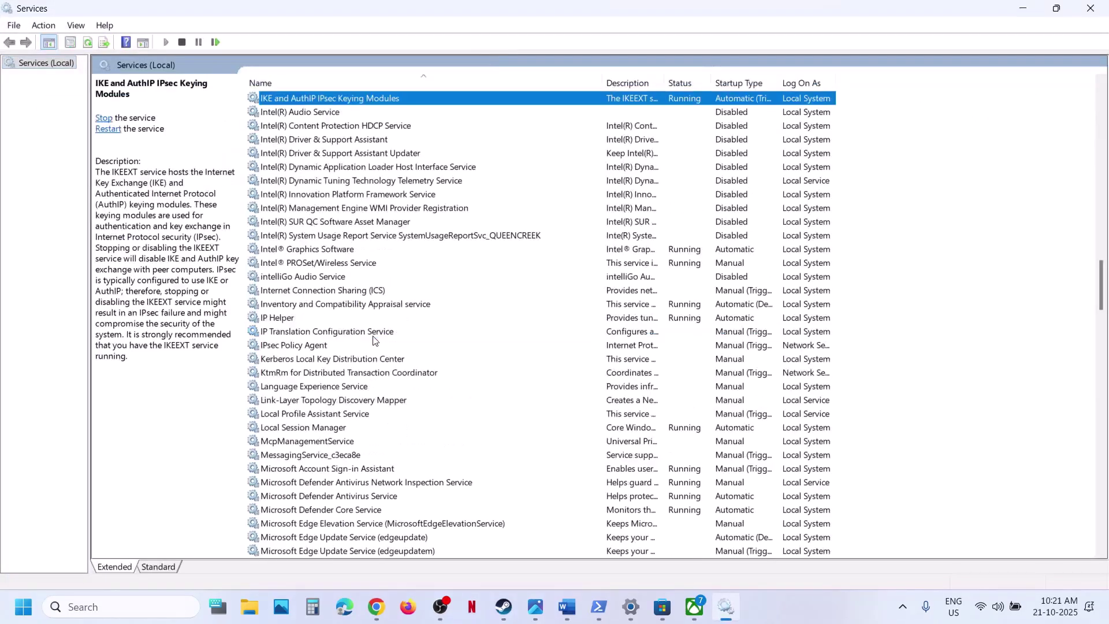
double_click(278, 318)
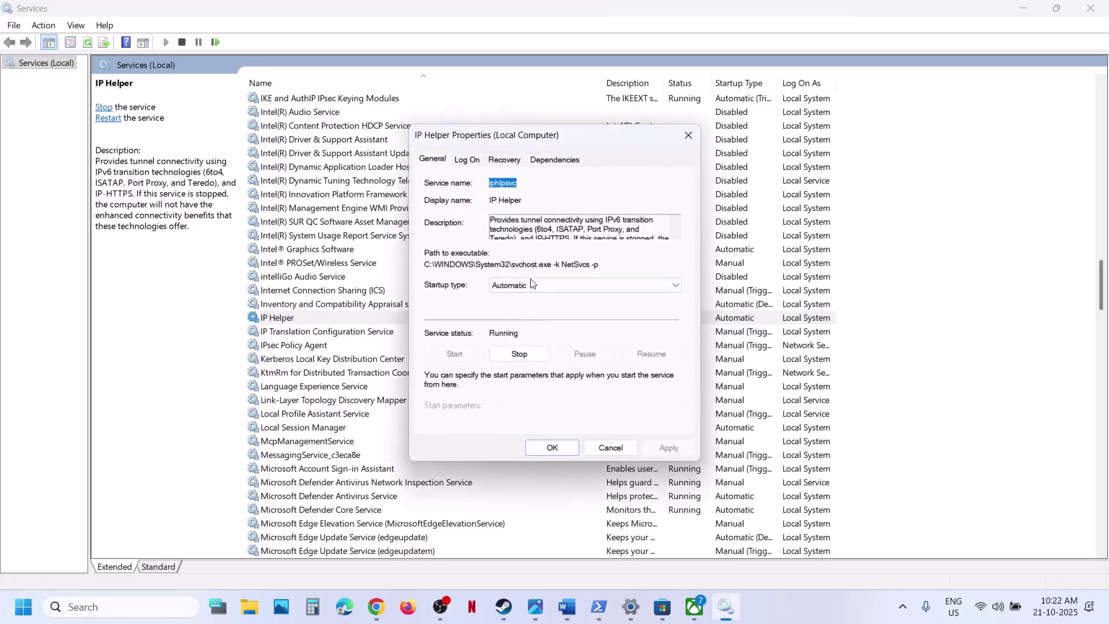
left_click(531, 283)
left_click(525, 307)
left_click(669, 448)
left_click(559, 448)
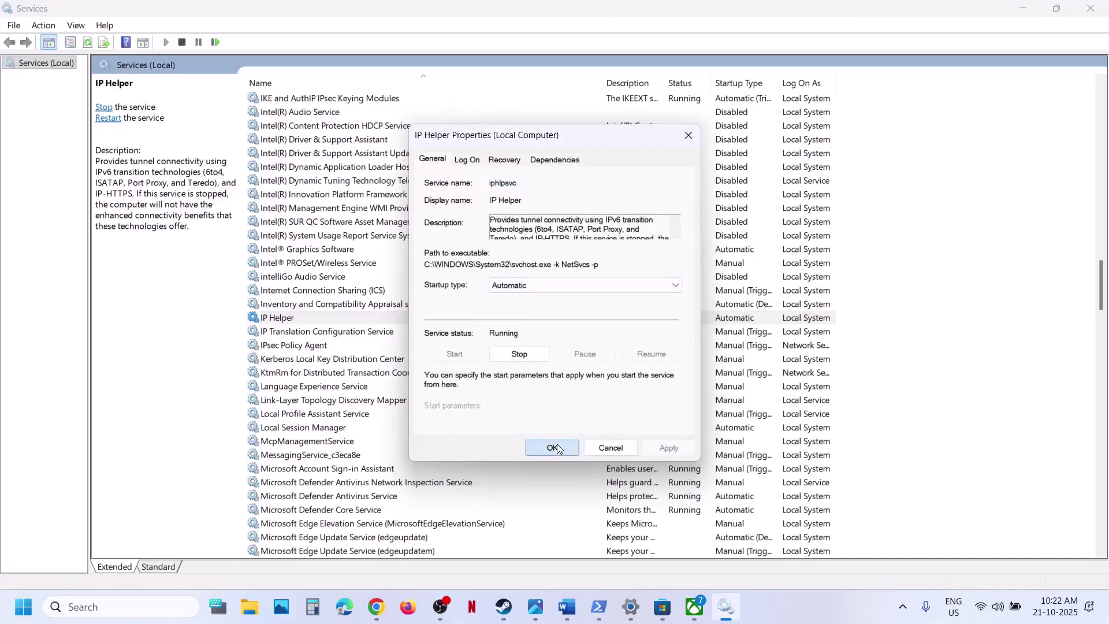
Jump to Xbox Accessory Management Service near the end of the list
scroll(325, 366, "down", 20)
scroll(325, 366, "down", 1)
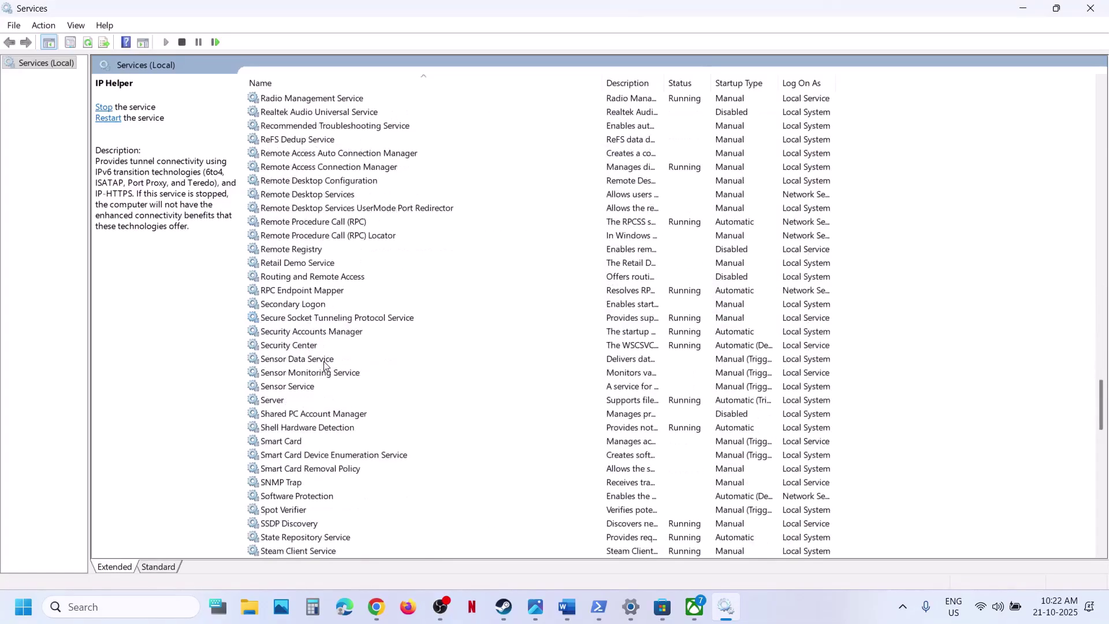
left_click(348, 391)
key("Down")
scroll(349, 391, "down", 20)
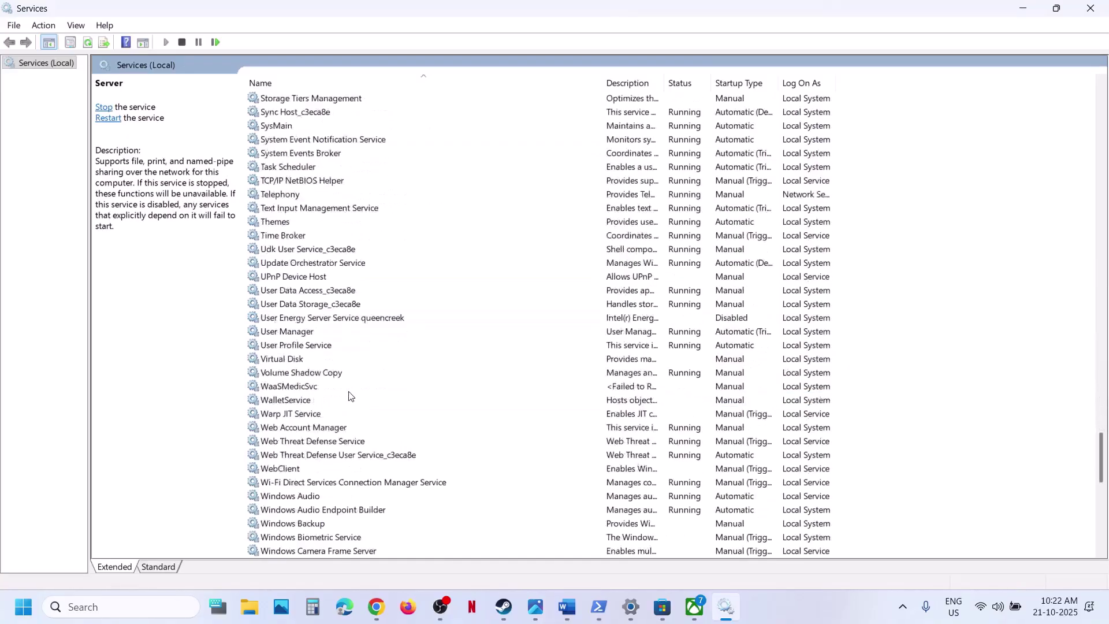
left_click(327, 416)
key("x")
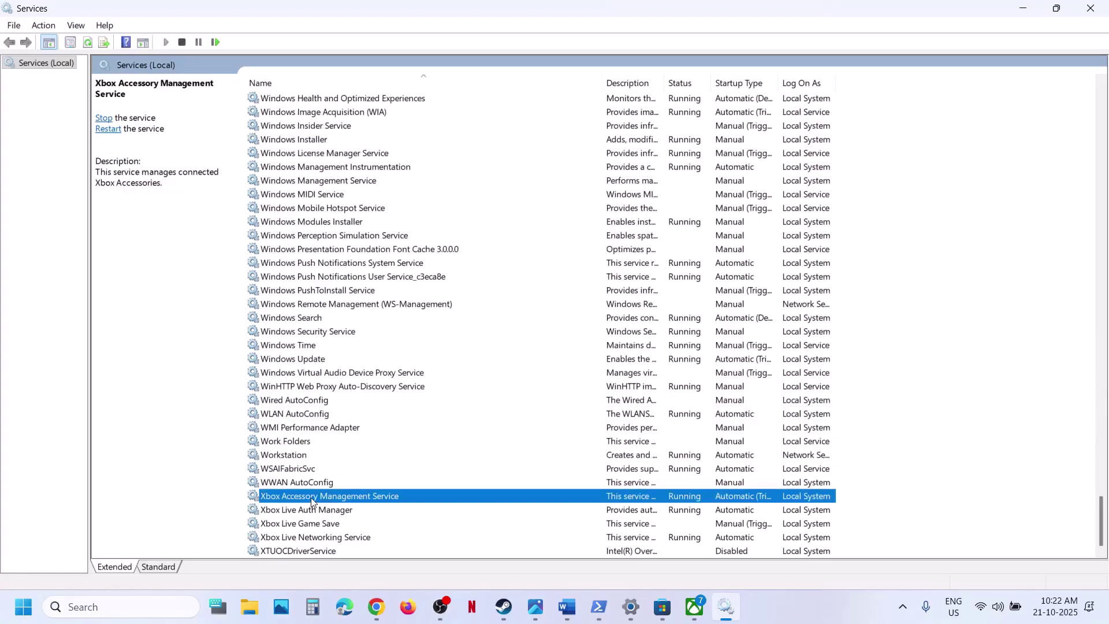
Set Xbox Accessory Management Service and Xbox Live Auth Manager to Automatic startup
double_click(312, 502)
left_click(523, 288)
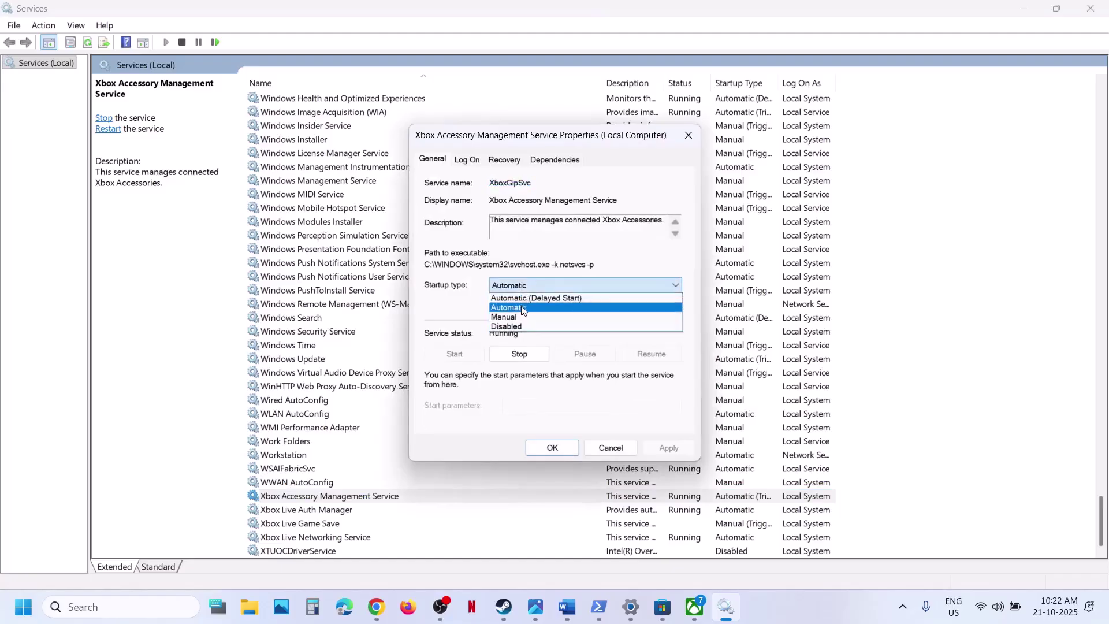
left_click(523, 310)
left_click(664, 451)
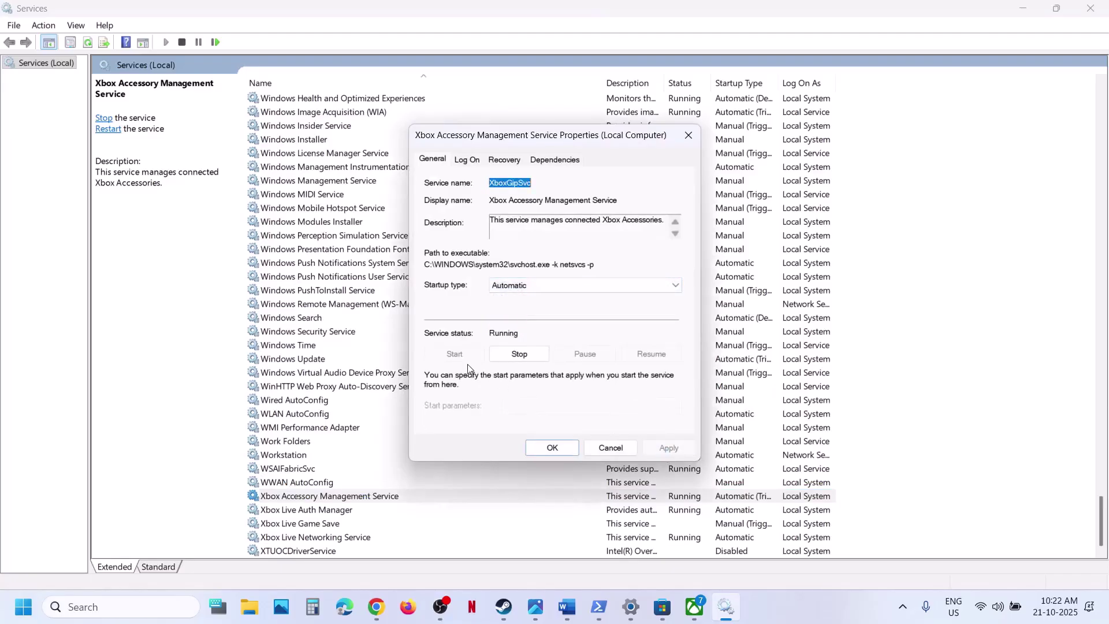
left_click(544, 449)
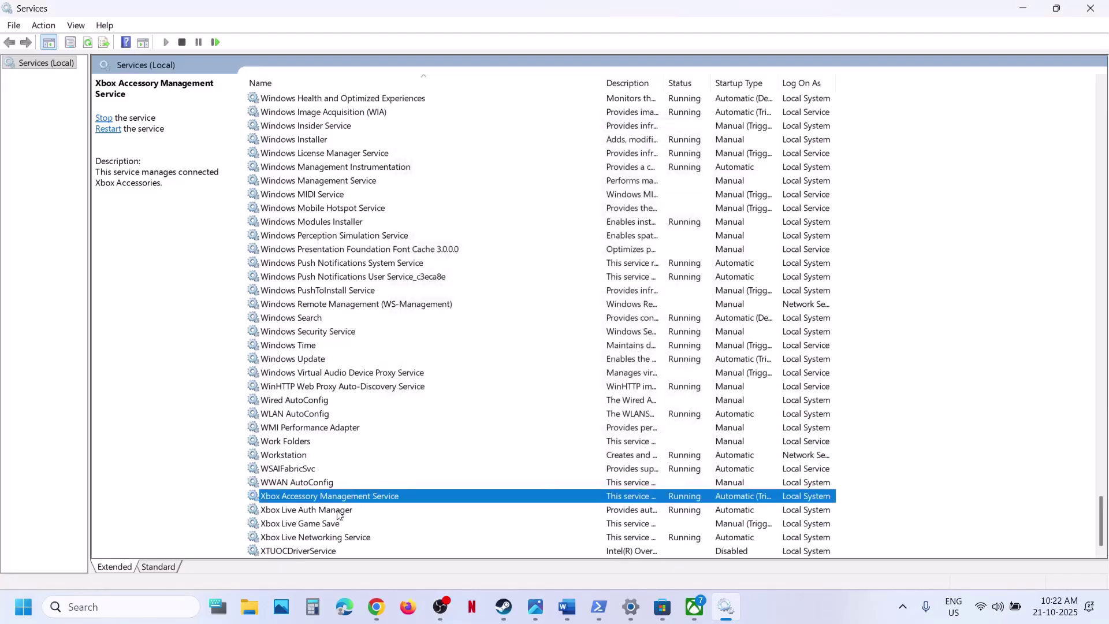
left_click(338, 511)
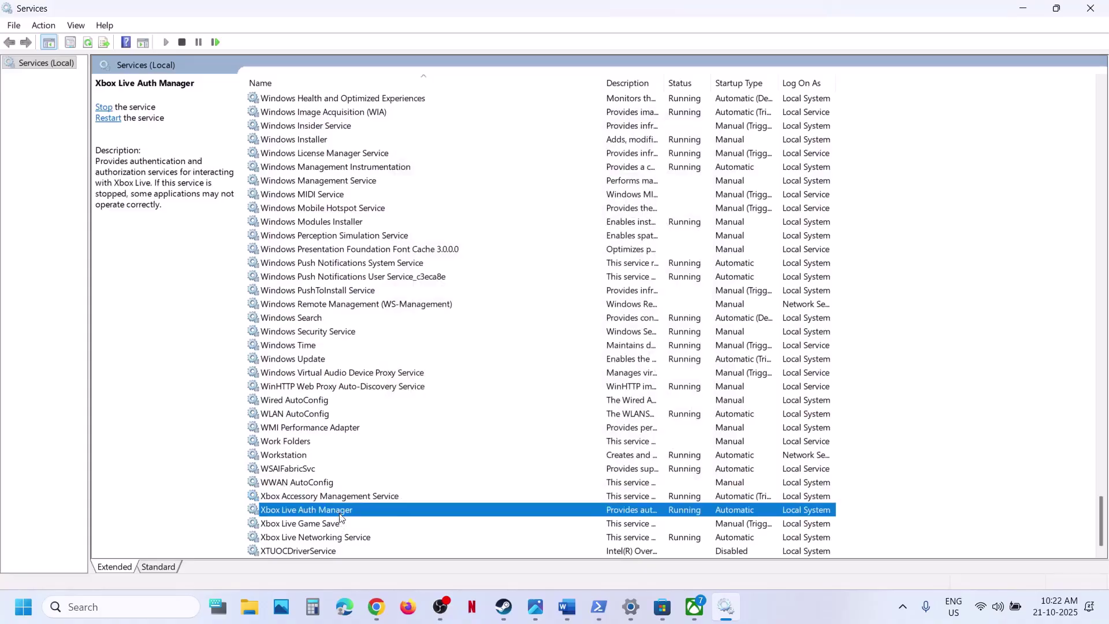
double_click(358, 511)
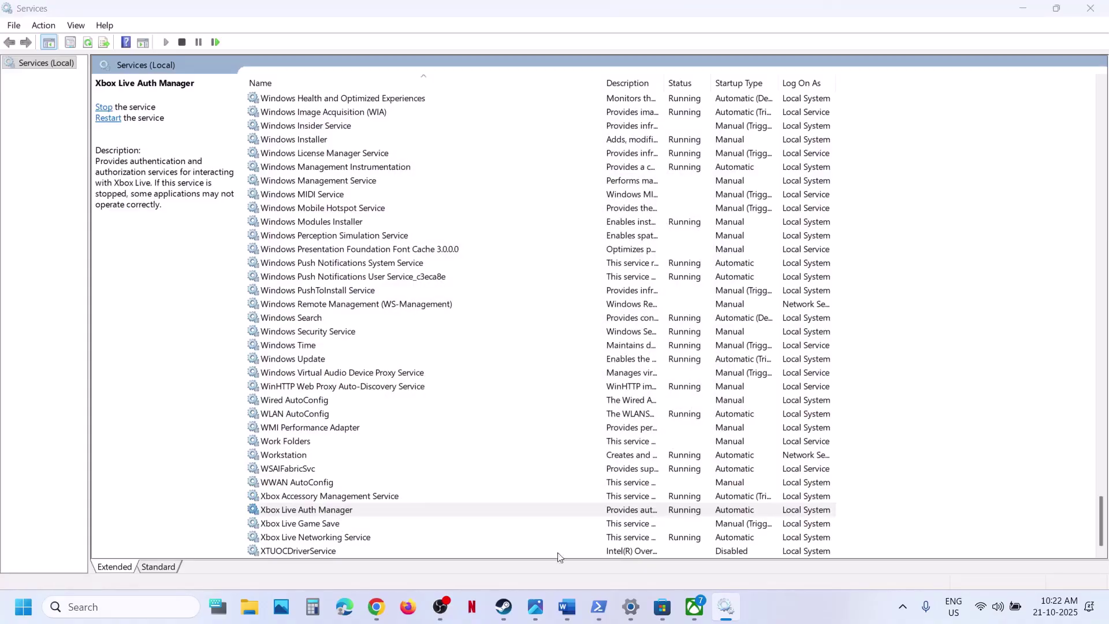
left_click(534, 290)
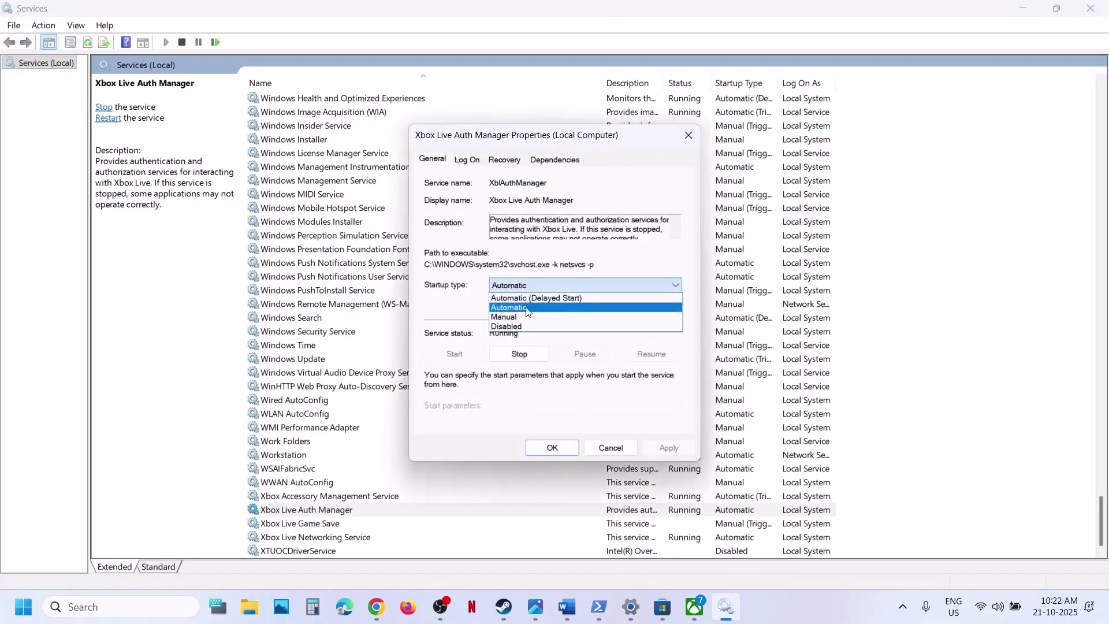
left_click(527, 309)
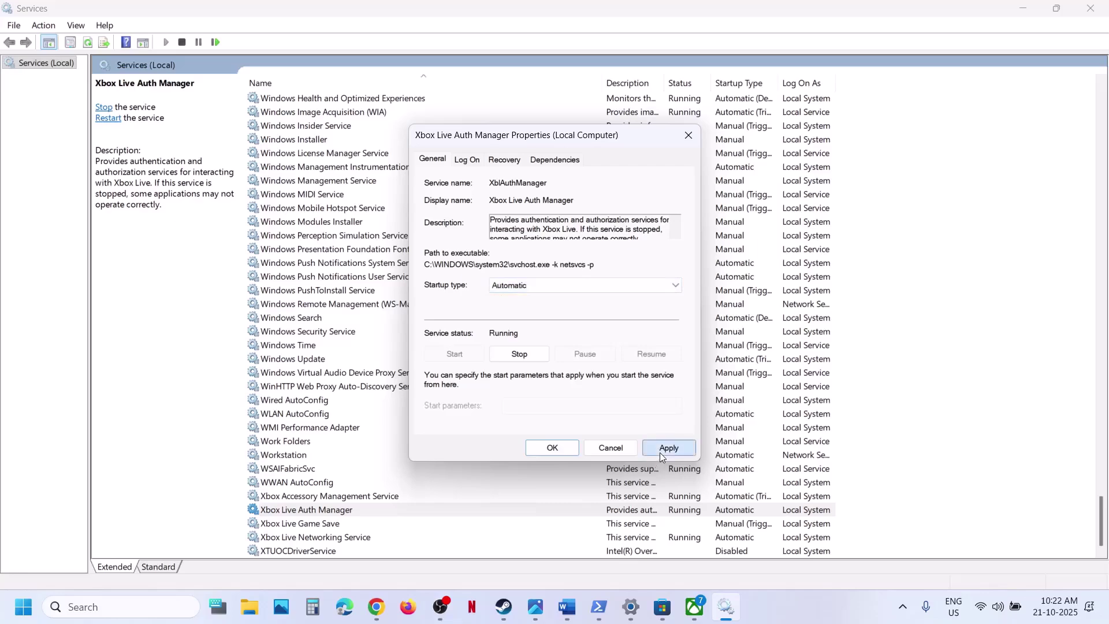
left_click(660, 452)
left_click(538, 449)
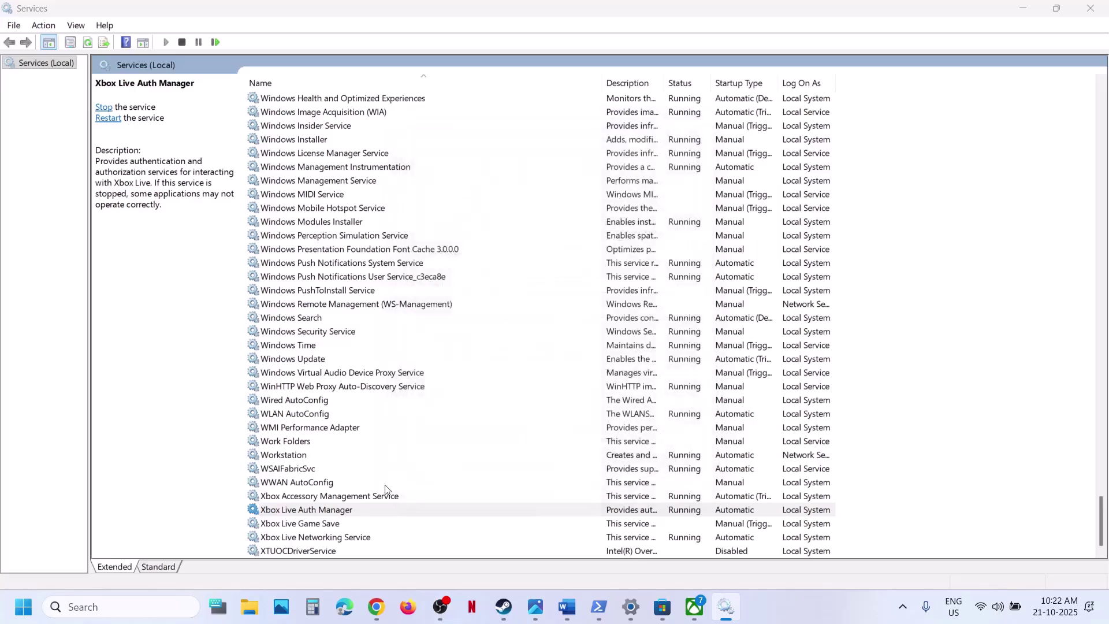
Set Xbox Live Game Save to Automatic and start the service
double_click(329, 524)
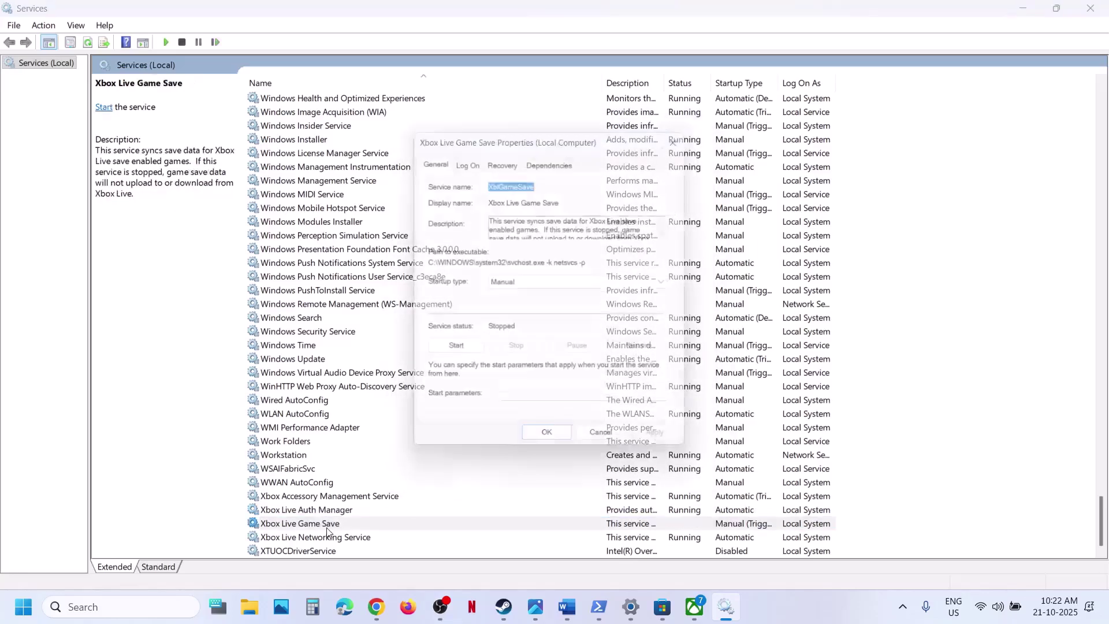
left_click(561, 286)
left_click(538, 310)
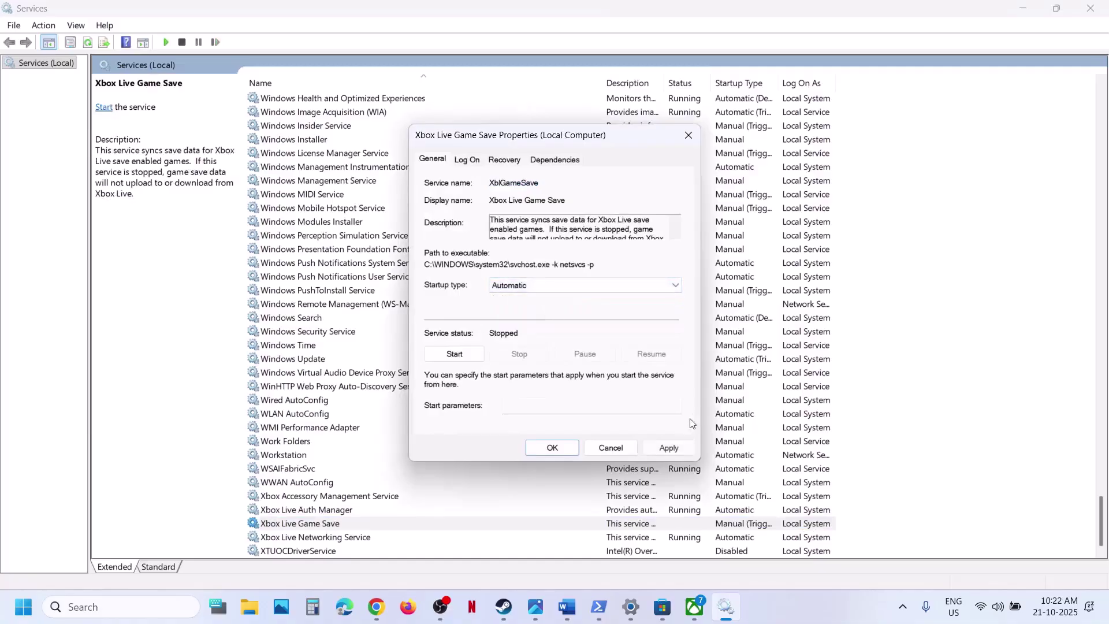
left_click(666, 446)
left_click(455, 355)
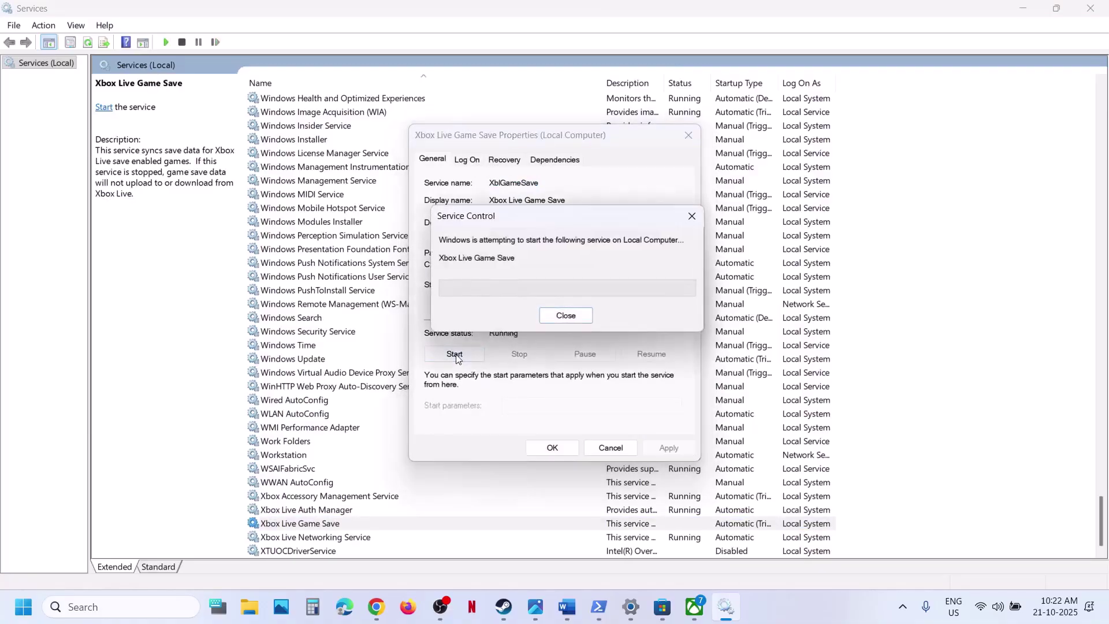
left_click(553, 448)
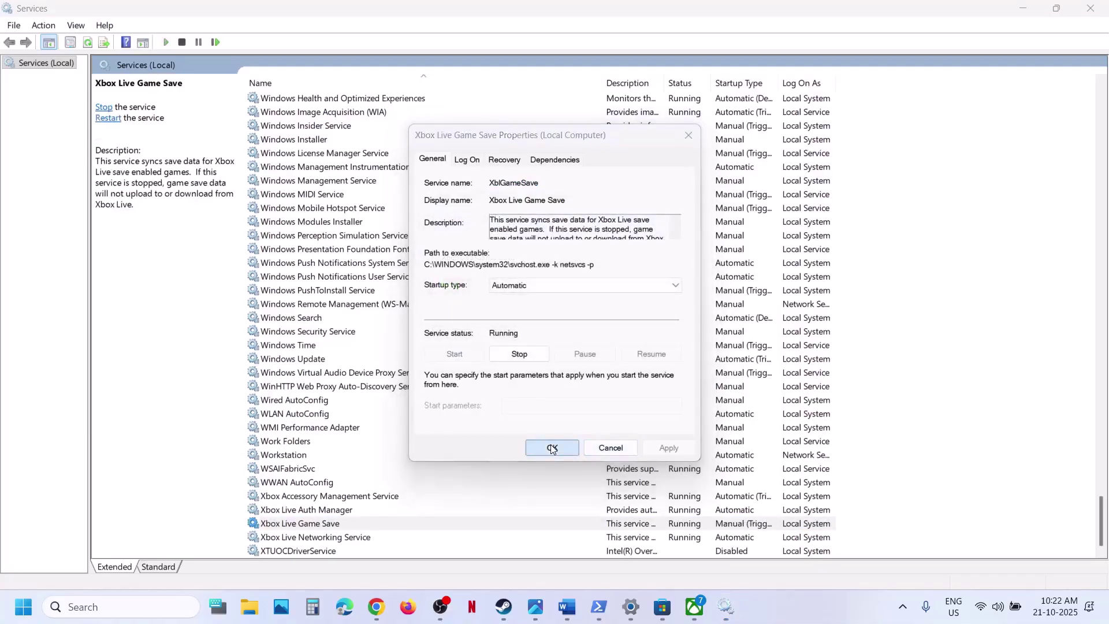
Set Xbox Live Networking Service startup type to Automatic
key("Down")
key("Return")
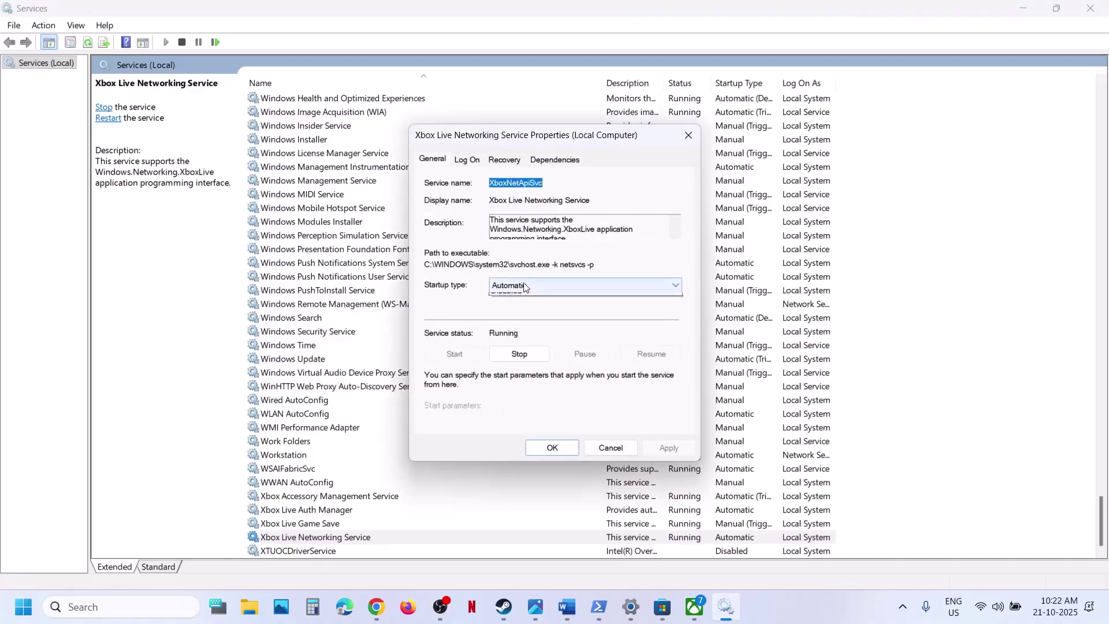
left_click(527, 285)
left_click(521, 298)
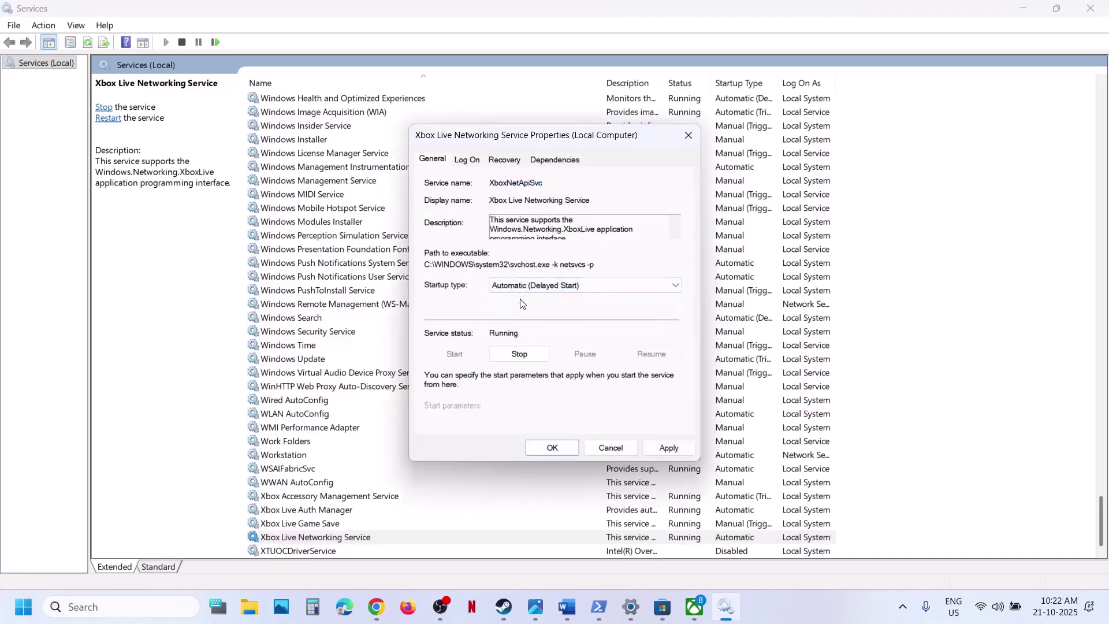
left_click(522, 285)
left_click(524, 308)
left_click(669, 447)
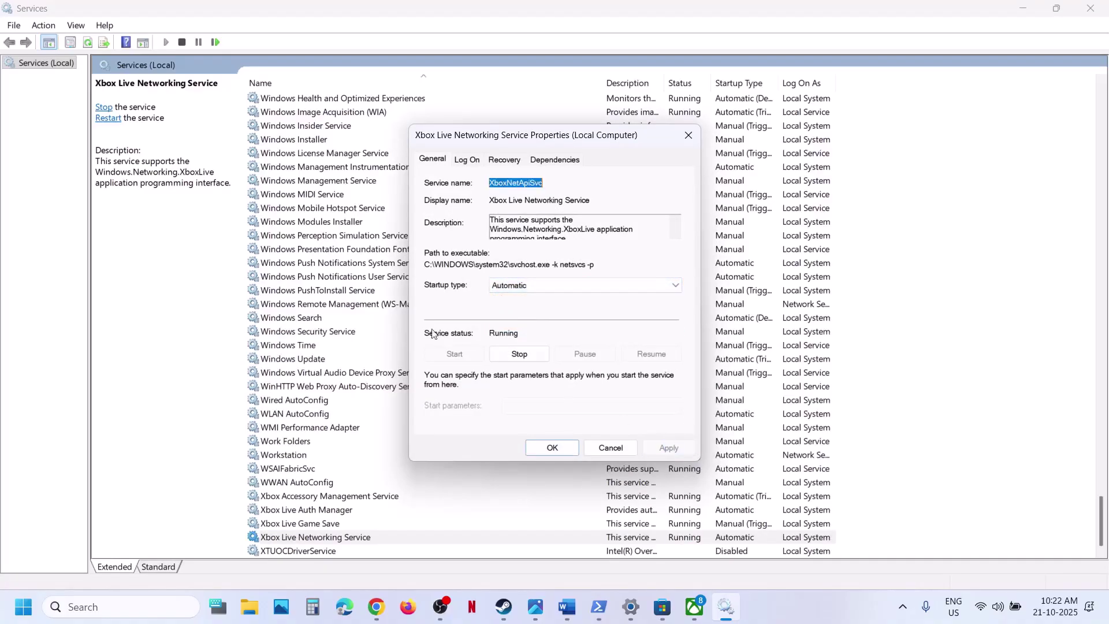
left_click(539, 445)
Keep the Windows Update service on Automatic startup
left_click(347, 358)
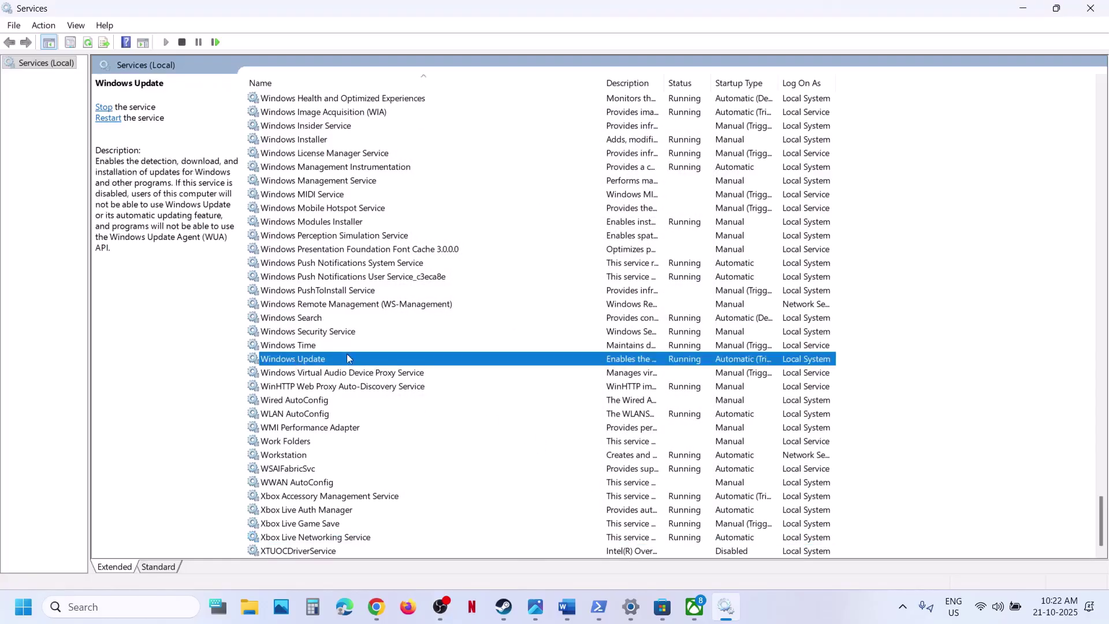
double_click(371, 352)
left_click(532, 287)
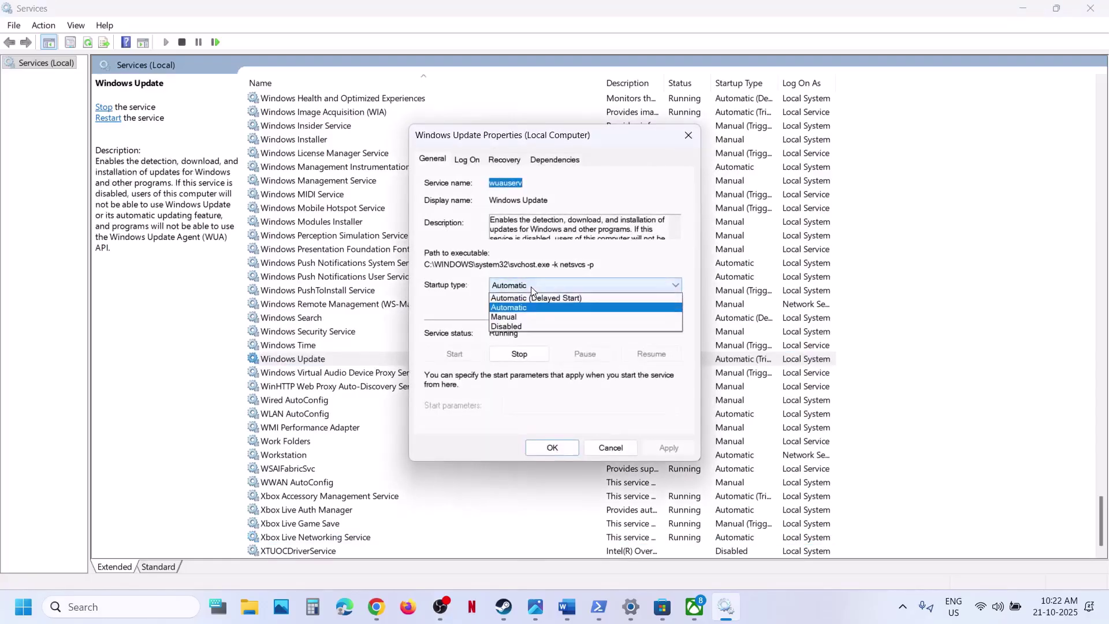
left_click(529, 307)
left_click(681, 452)
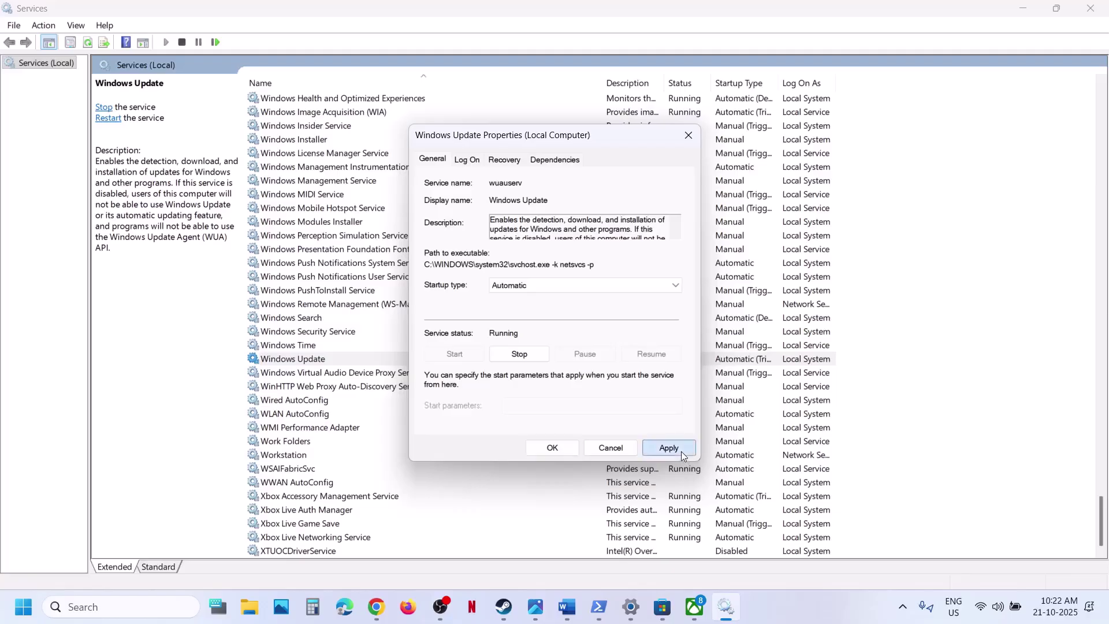
left_click(563, 447)
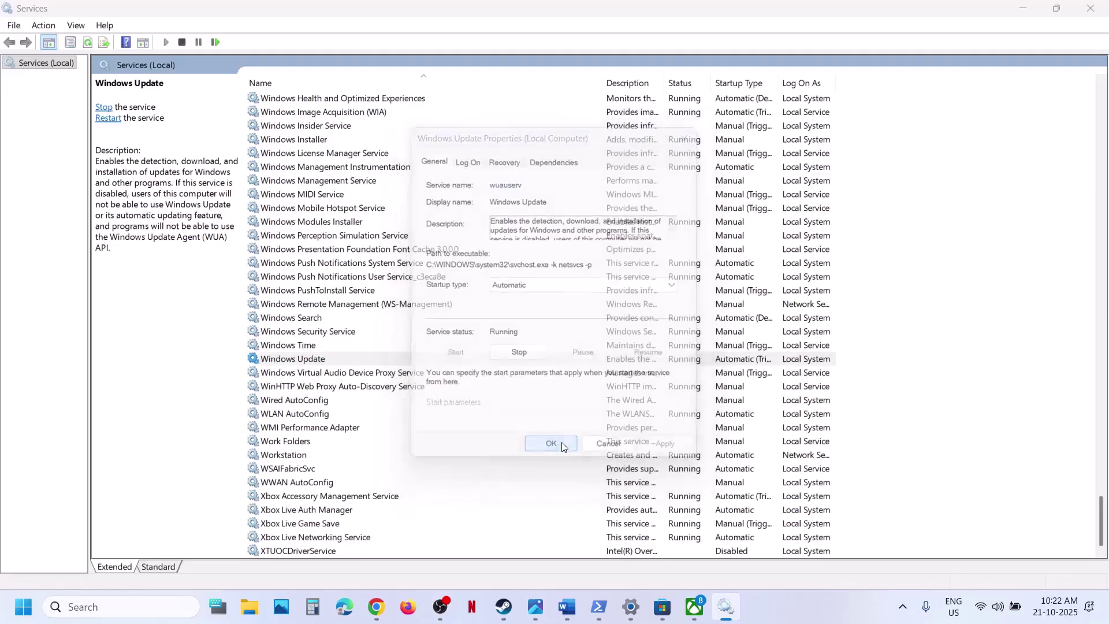
Set Microsoft Store Install Service startup type to Automatic
left_click(377, 280)
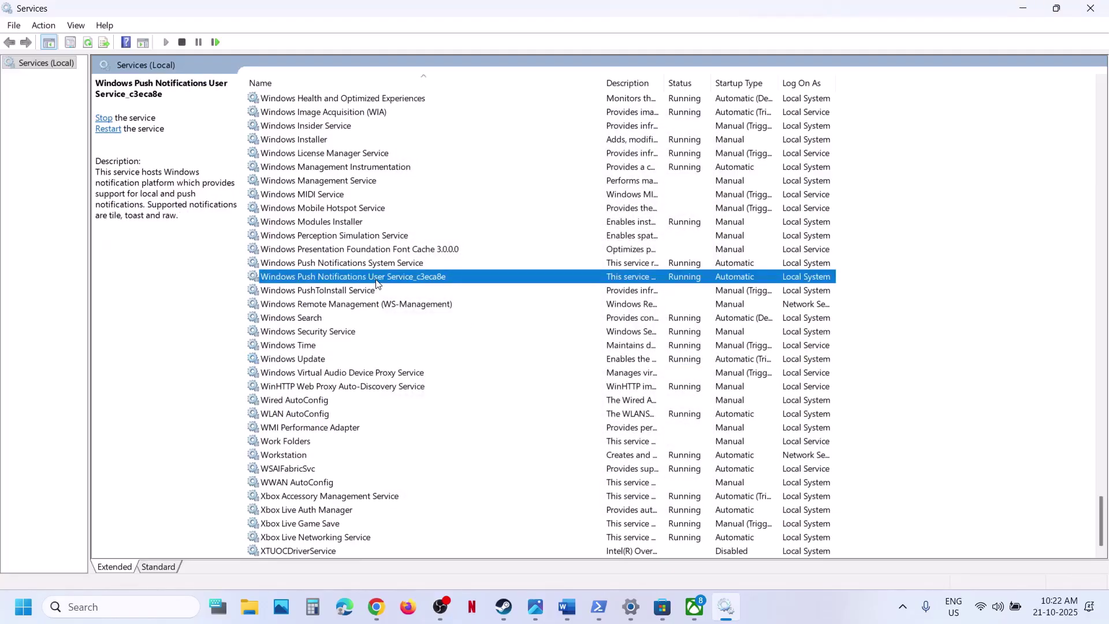
key("m")
double_click(347, 301)
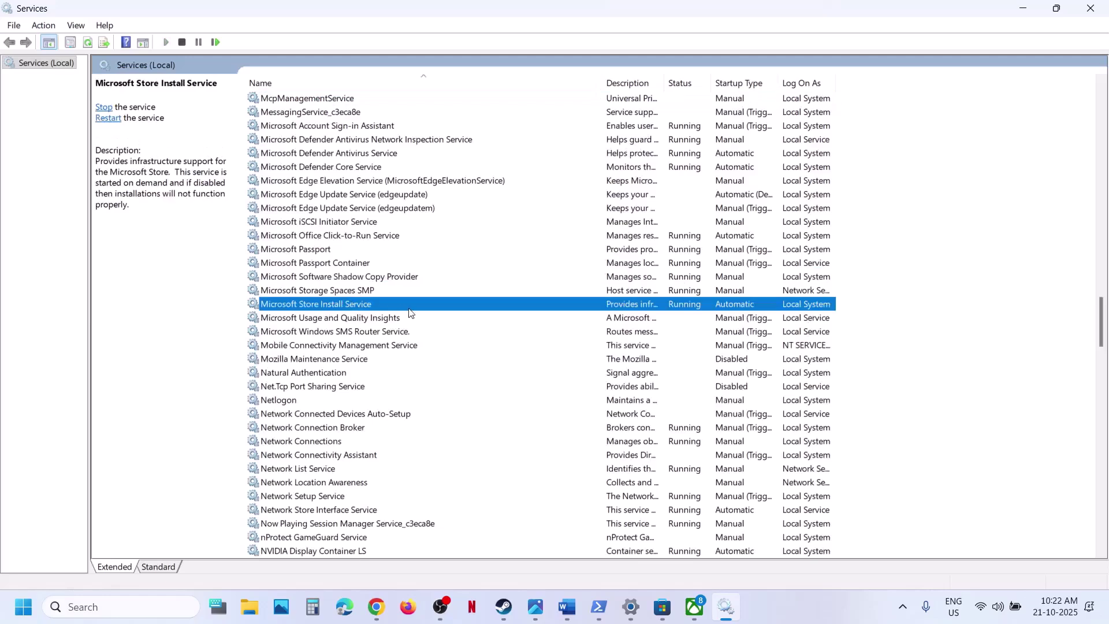
left_click(525, 285)
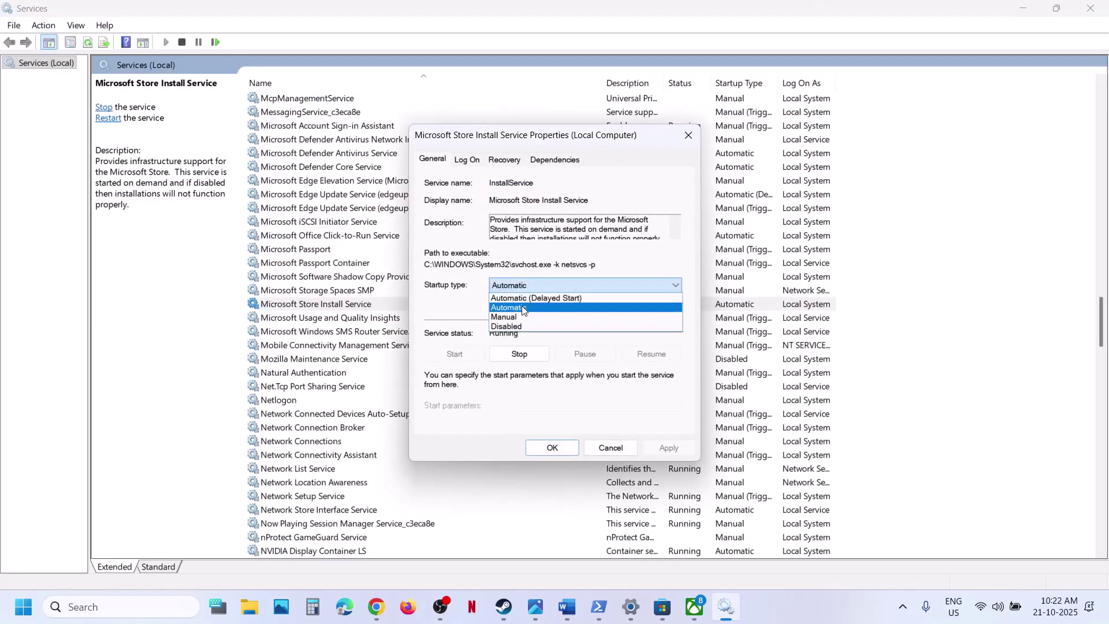
left_click(522, 307)
left_click(665, 447)
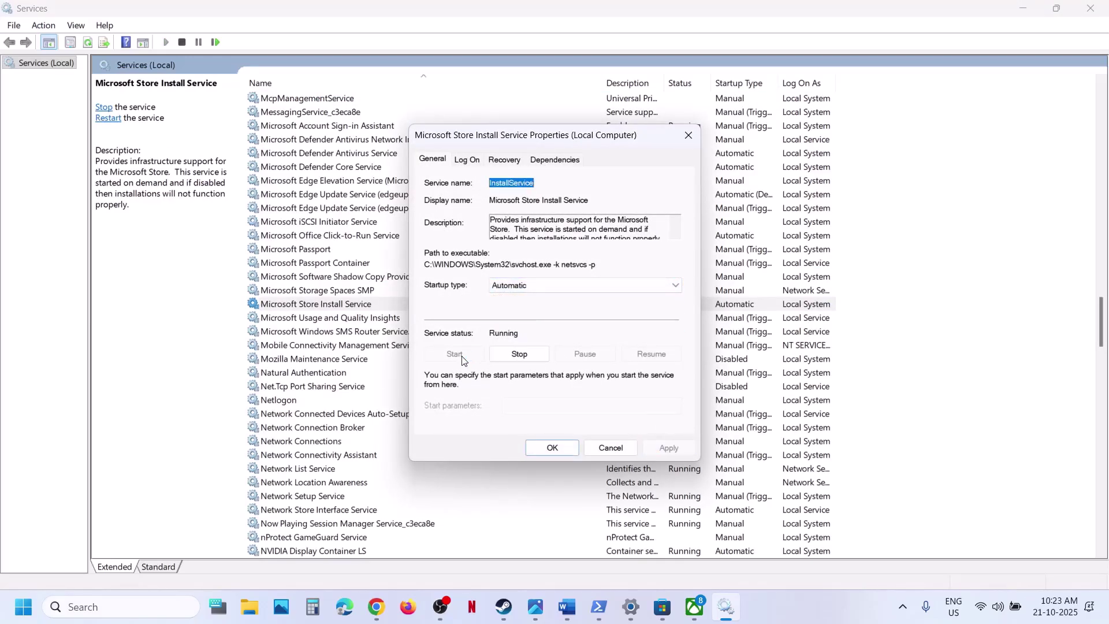
left_click(546, 448)
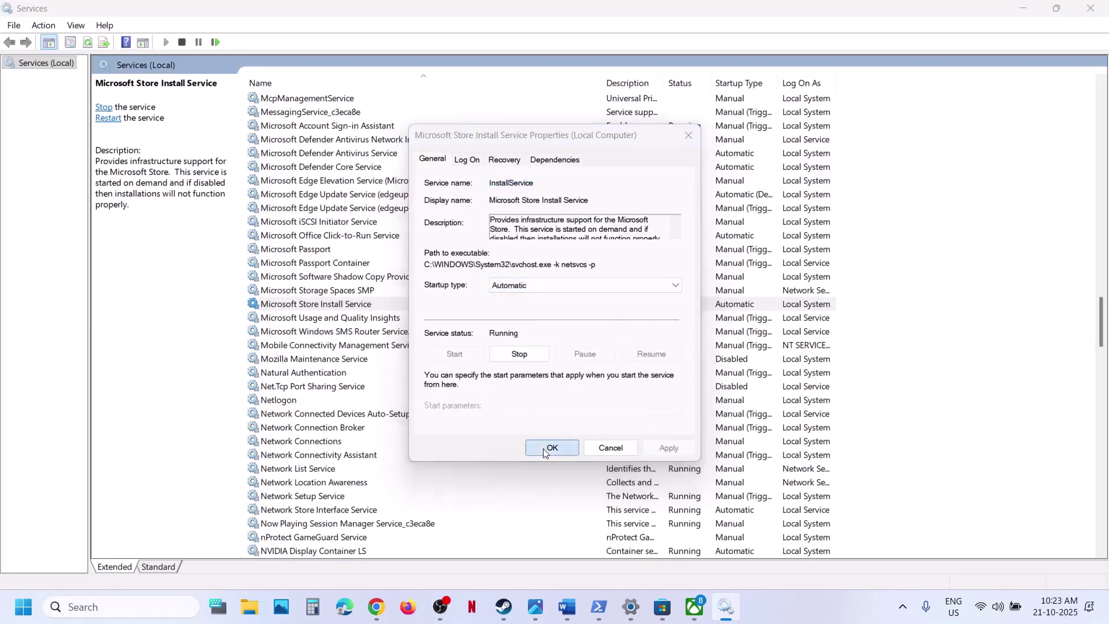
left_click(354, 237)
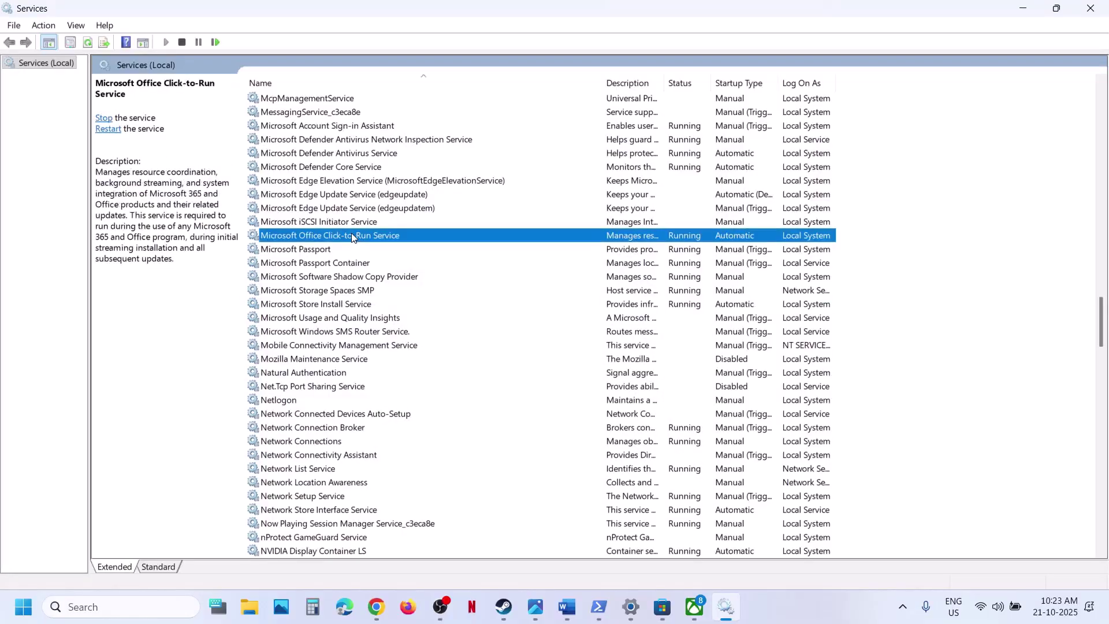
Restart the first and second Gaming Services entries in the Services list
key("g")
scroll(355, 235, "up", 2)
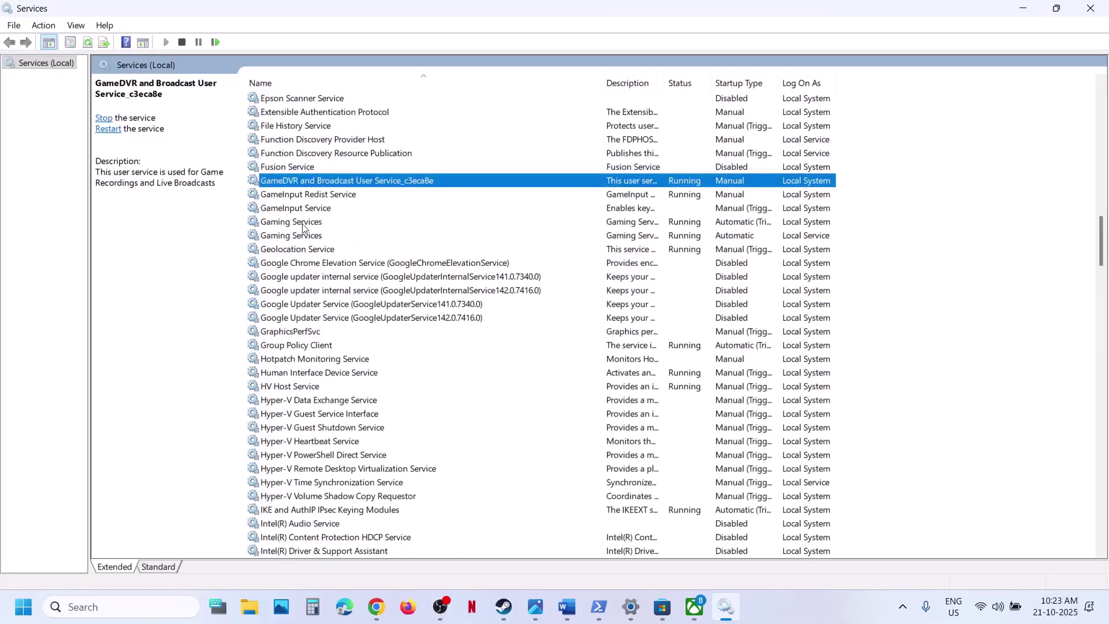
left_click(299, 223)
right_click(334, 227)
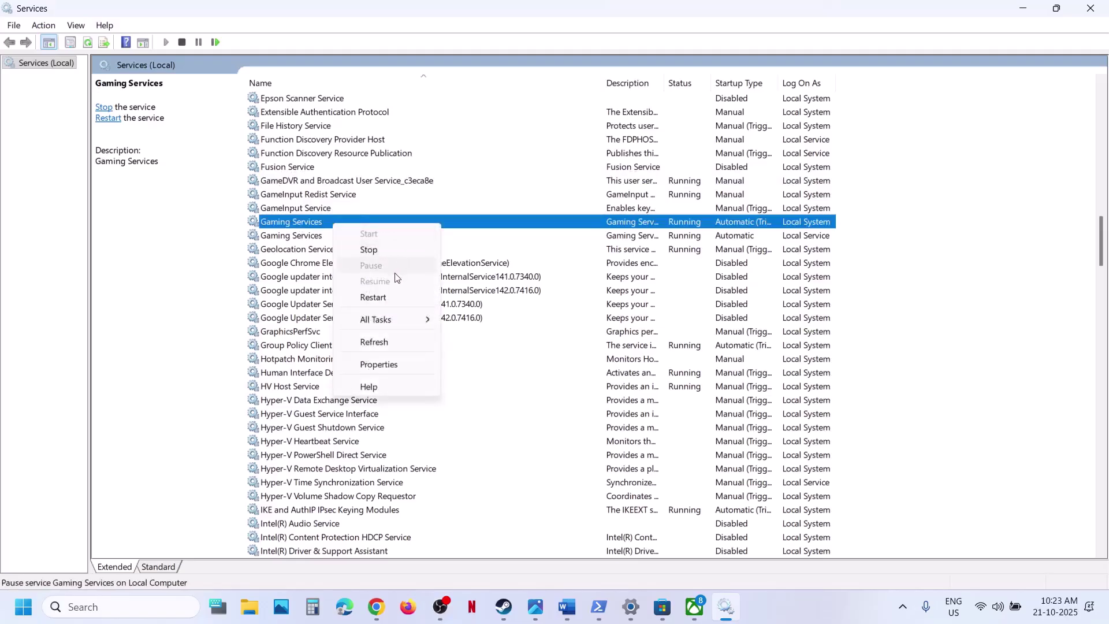
left_click(374, 298)
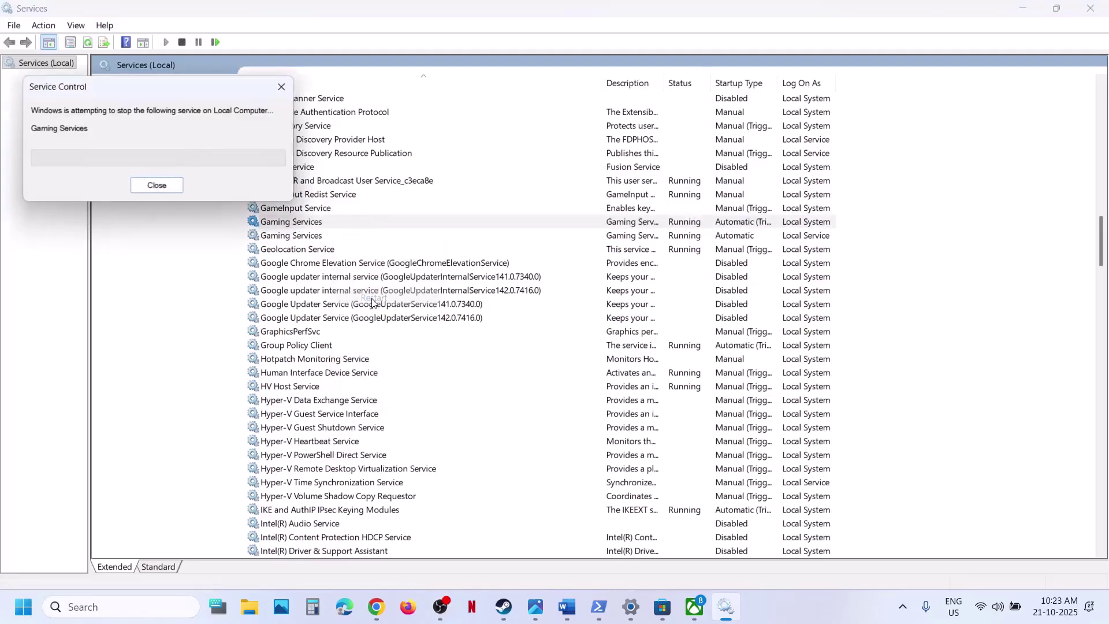
left_click(319, 236)
right_click(319, 236)
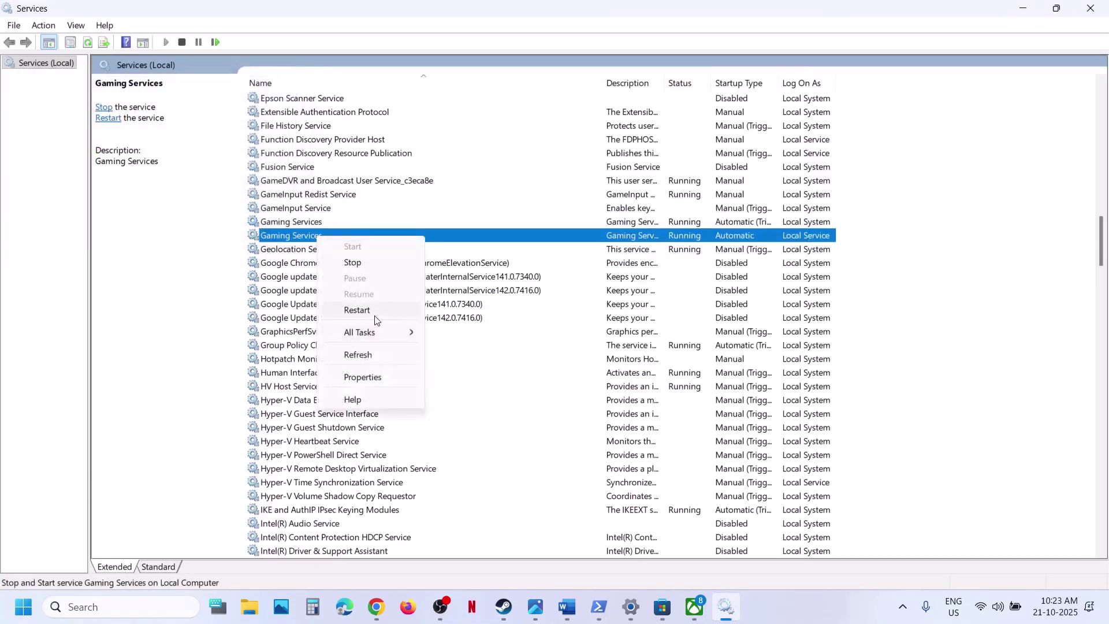
left_click(357, 310)
Read the Word guide's Step 11 about checking for Windows updates
left_click(567, 607)
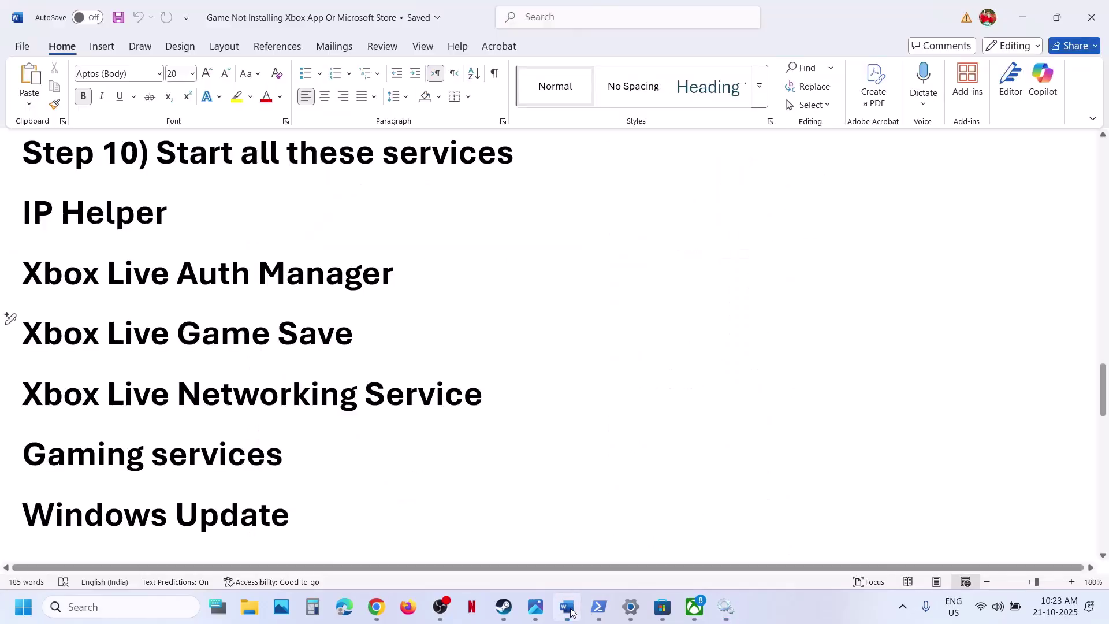
scroll(301, 382, "down", 2)
scroll(301, 383, "down", 3)
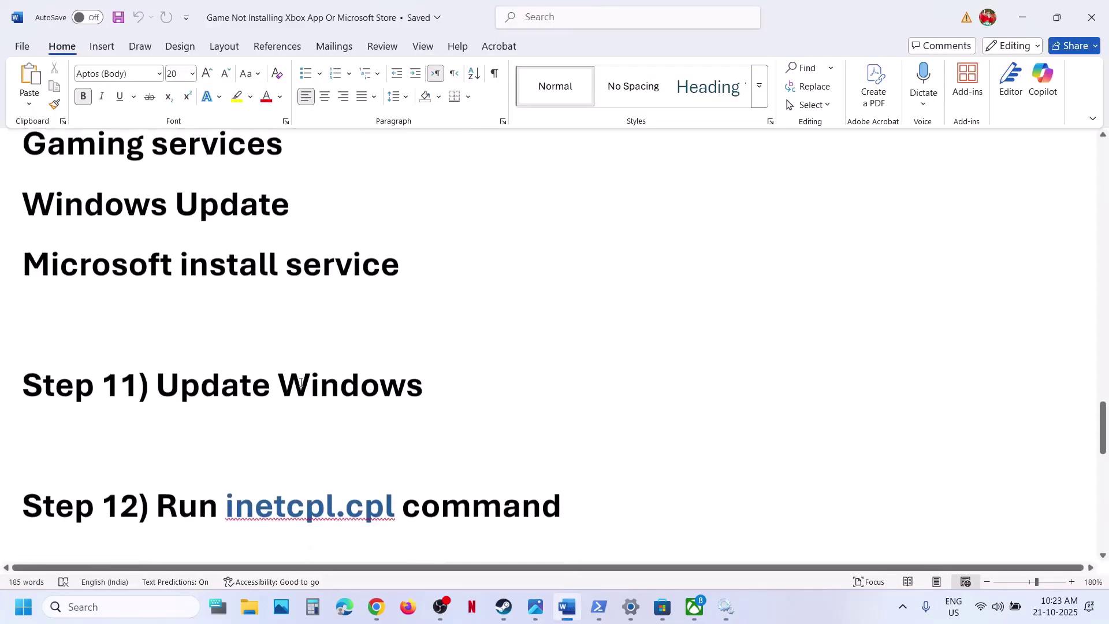
scroll(301, 383, "up", 1)
Start a fresh Check for updates on Settings' Windows Update page and open the Start power options
key("alt+Tab")
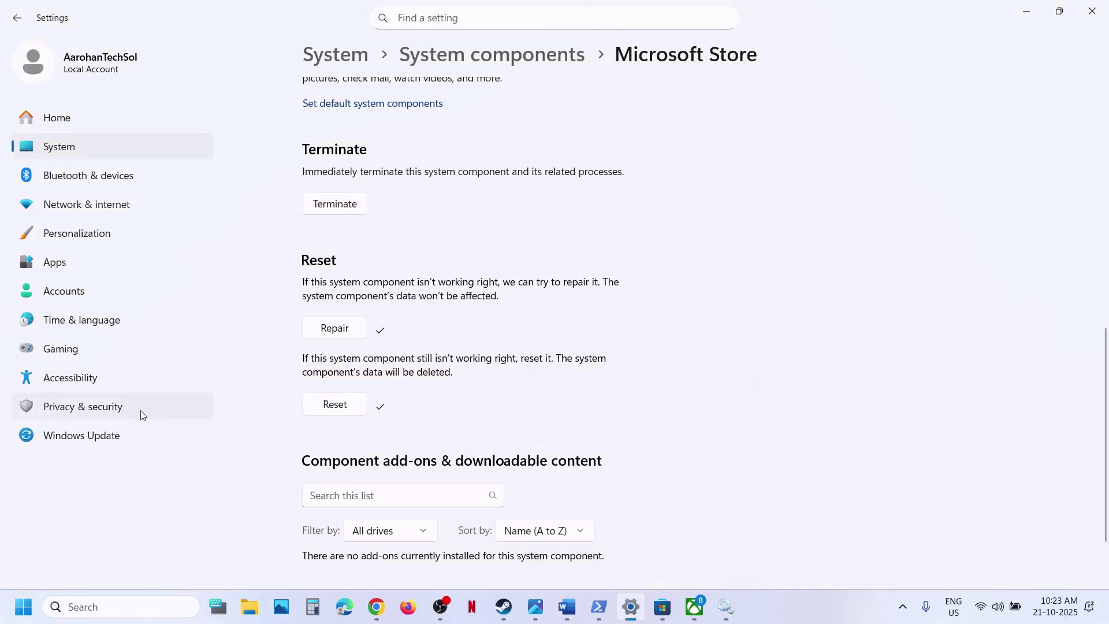
left_click(110, 434)
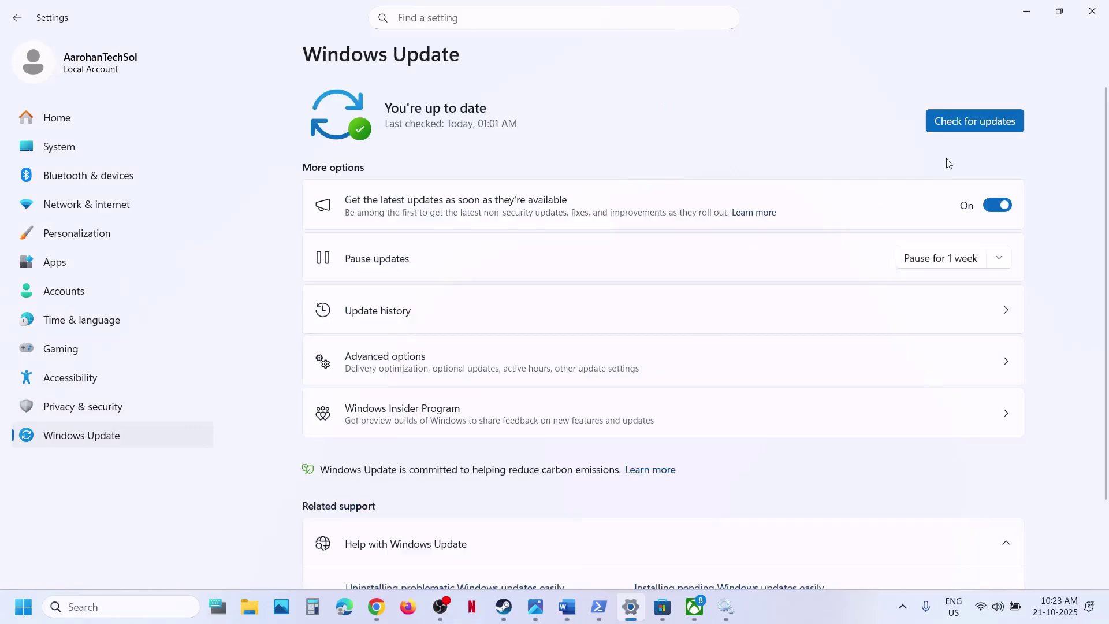
left_click(954, 128)
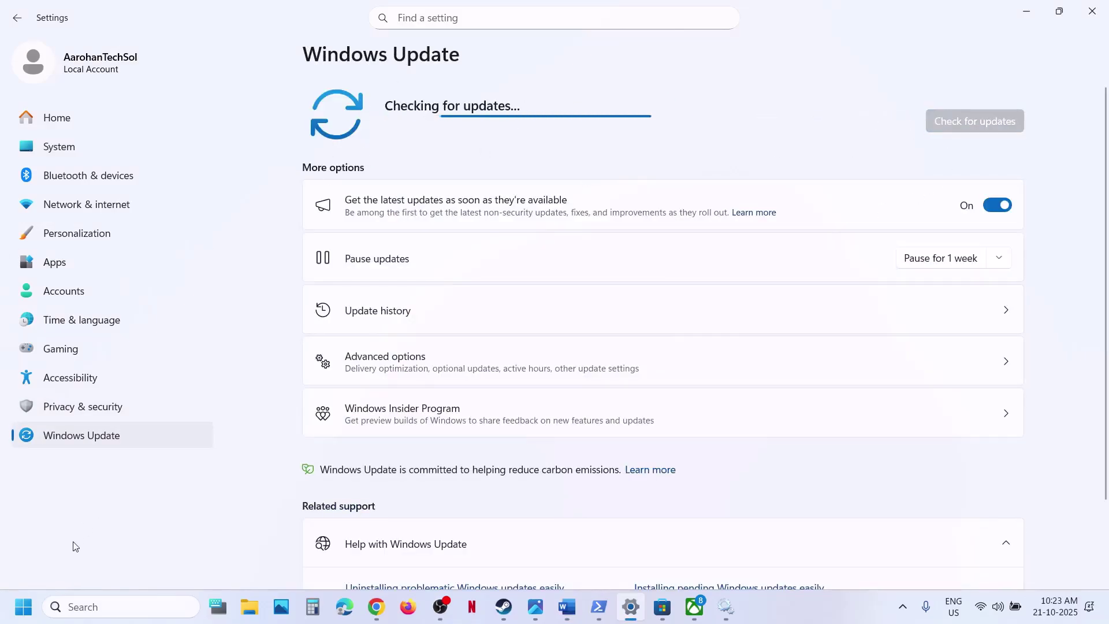
left_click(23, 607)
left_click(420, 557)
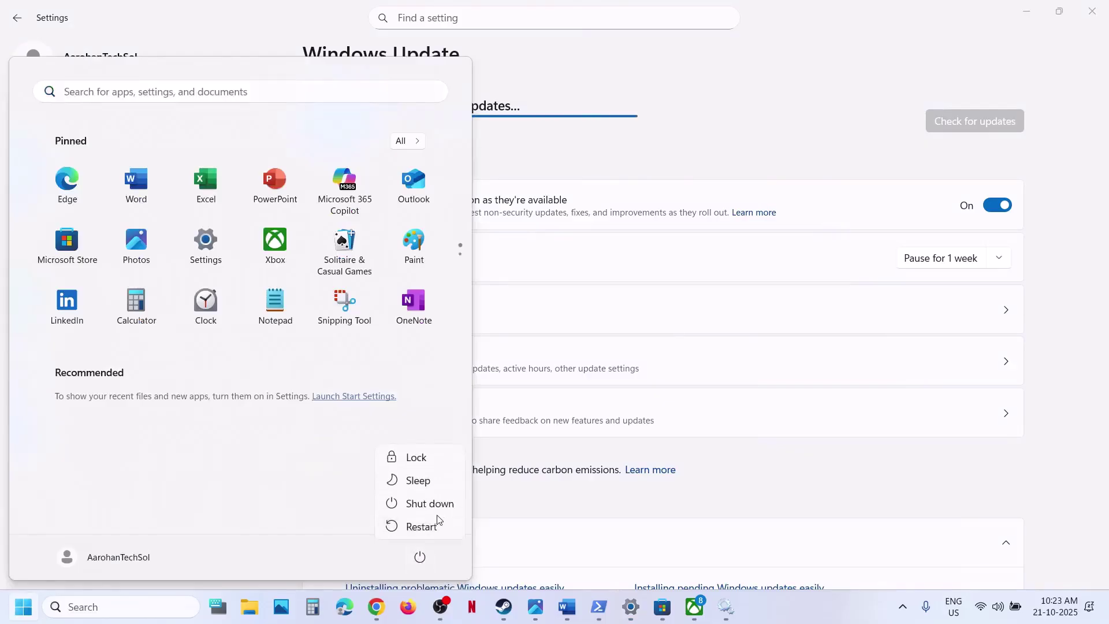
left_click(568, 607)
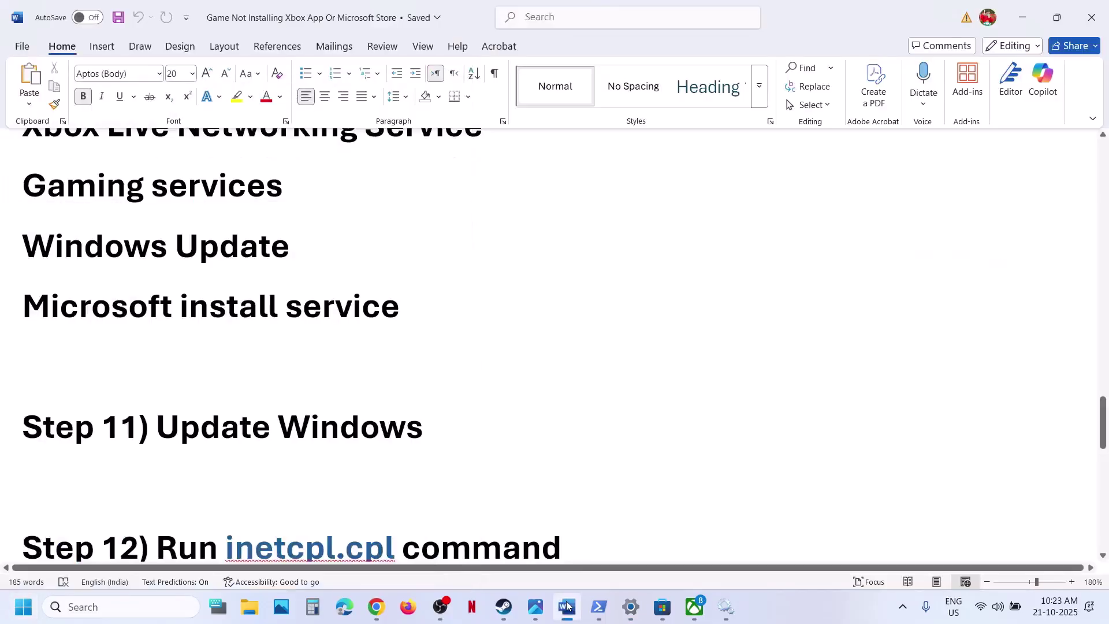
scroll(349, 410, "down", 3)
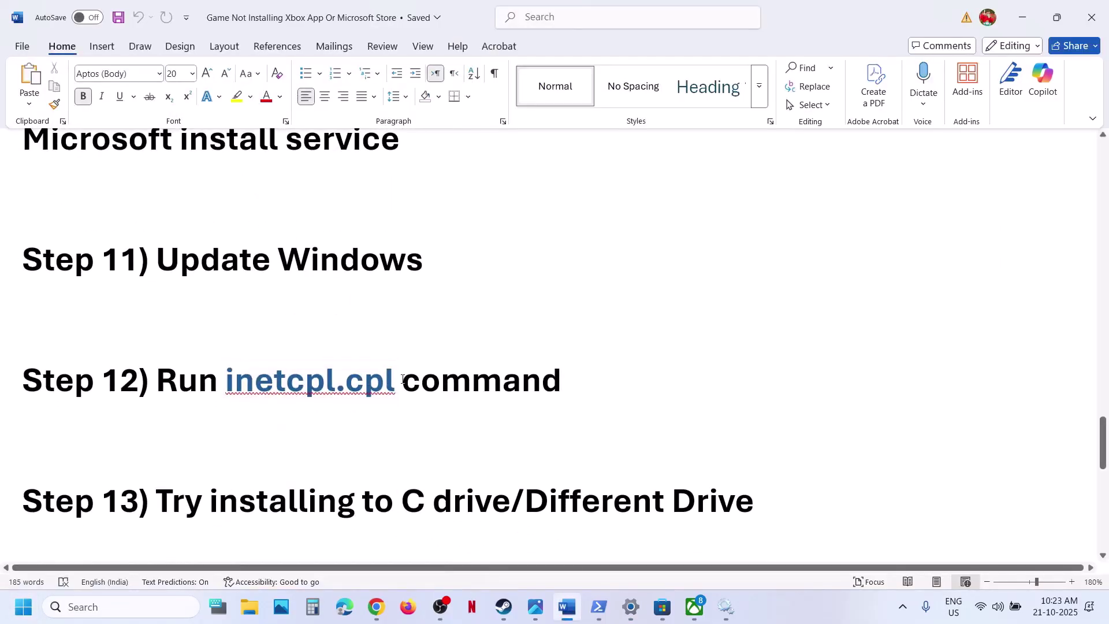
double_click(261, 379)
key("ctrl+c")
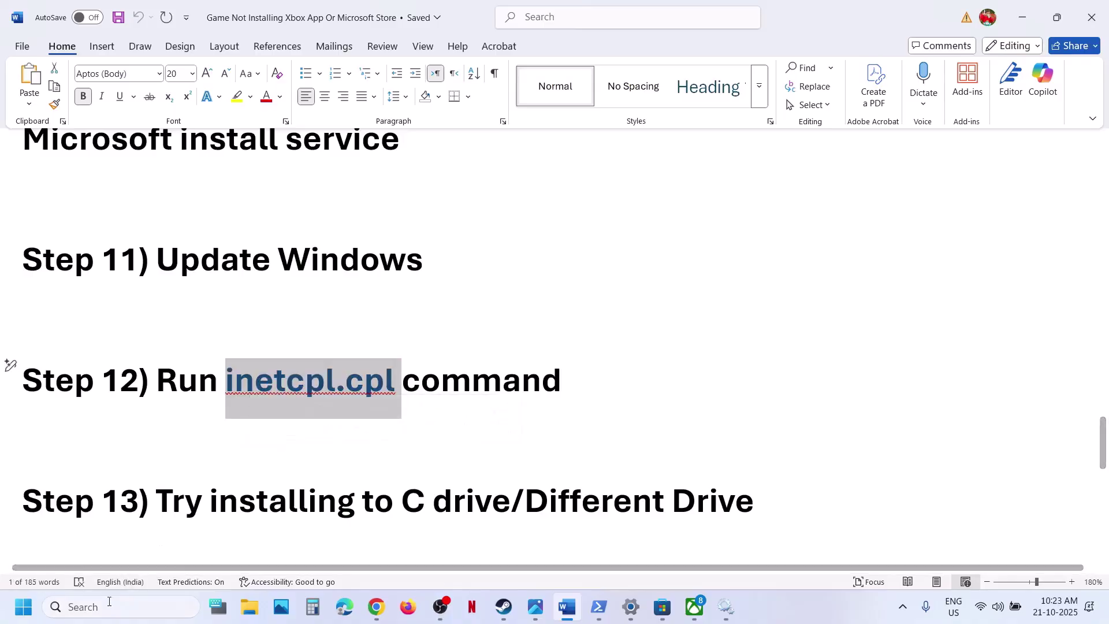
left_click(102, 613)
key("ctrl+v")
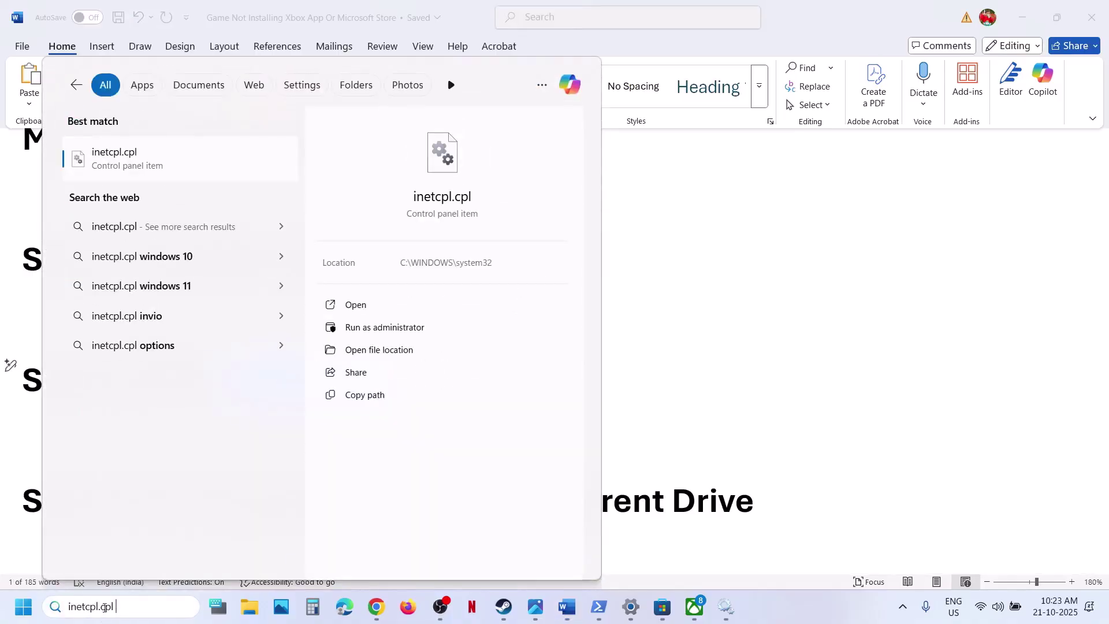
left_click(153, 167)
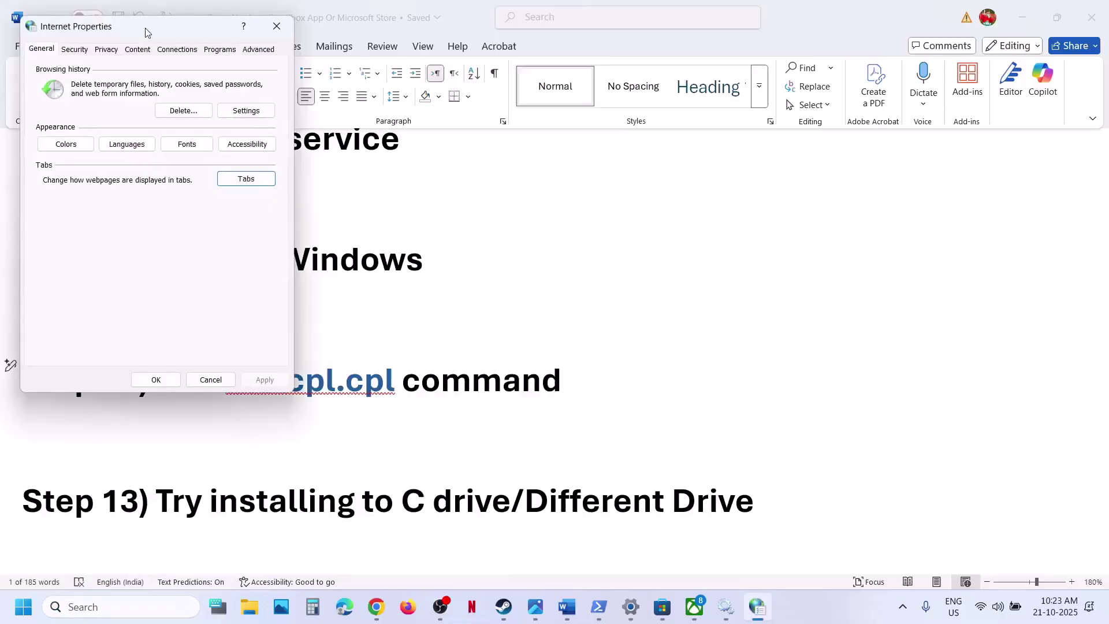
left_click_drag(145, 32, 507, 101)
left_click(608, 114)
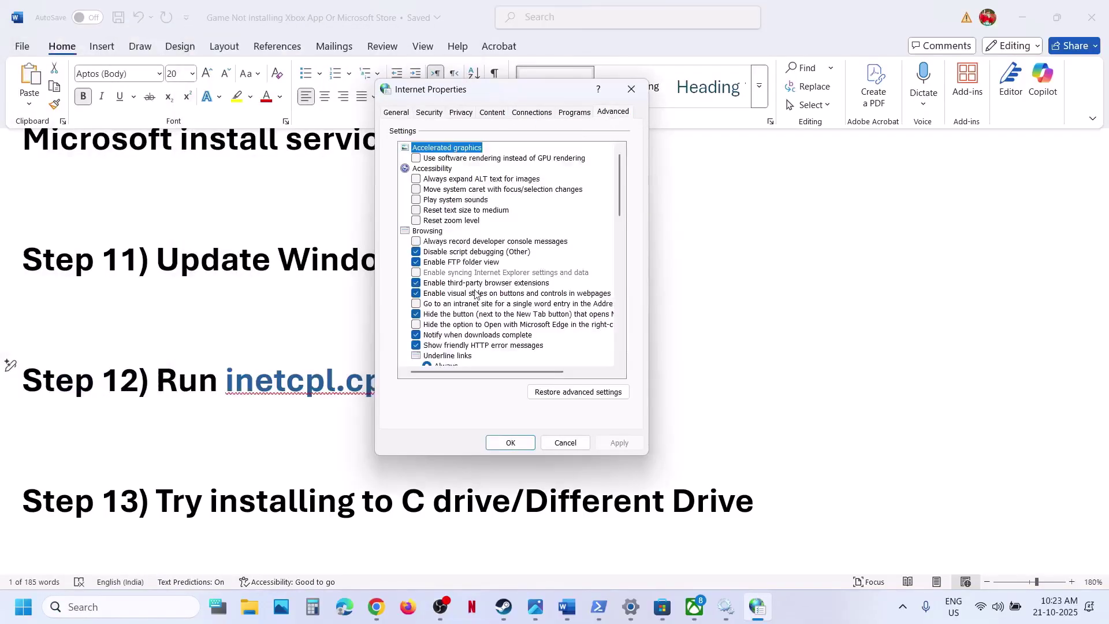
scroll(477, 295, "down", 10)
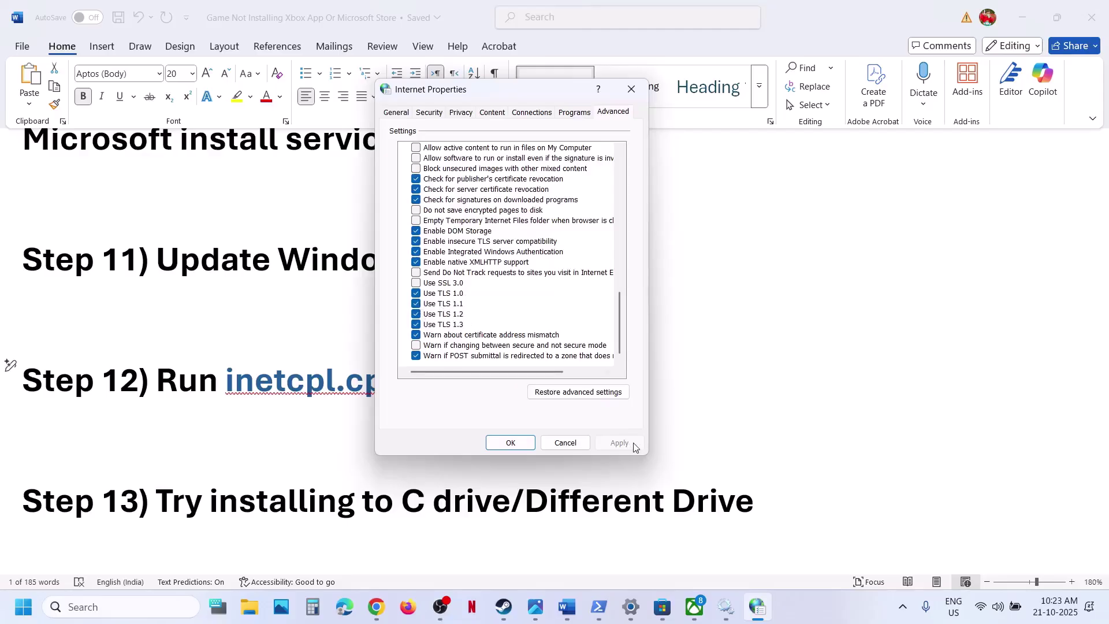
left_click(511, 443)
mouse_move(696, 610)
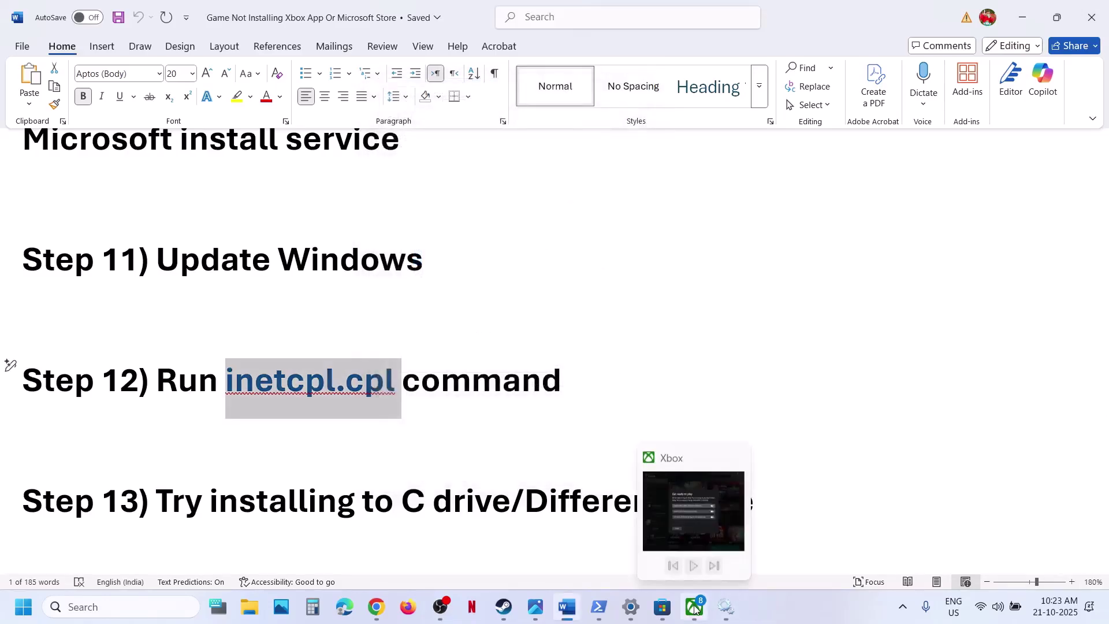
Highlight the Word guide's Step 13 text about game install drives
left_click(220, 463)
scroll(215, 460, "down", 1)
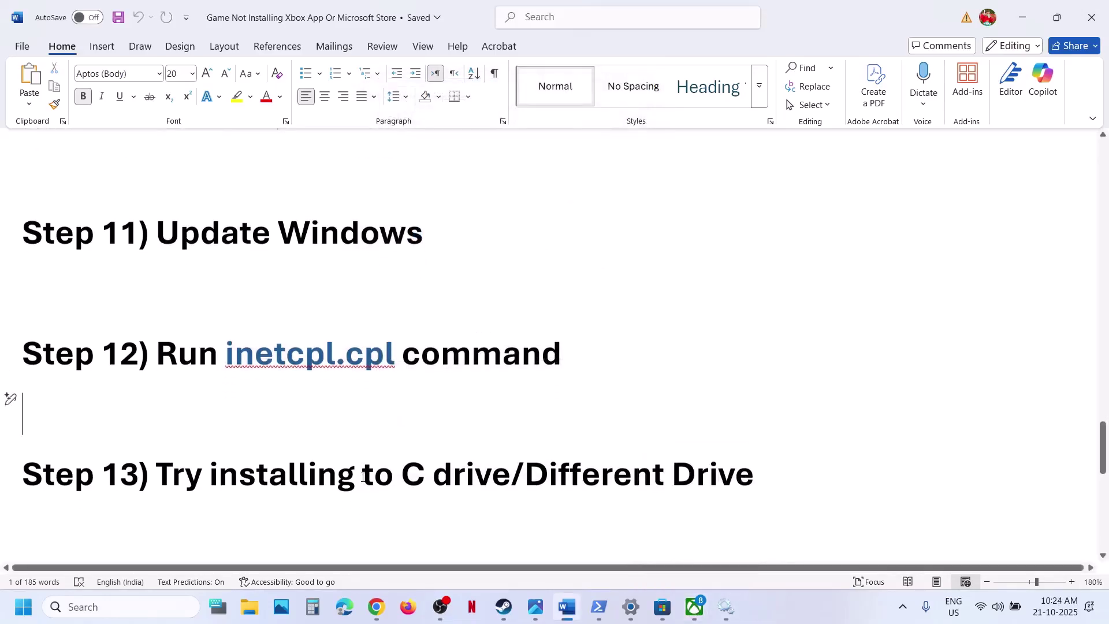
left_click_drag(213, 460, 670, 462)
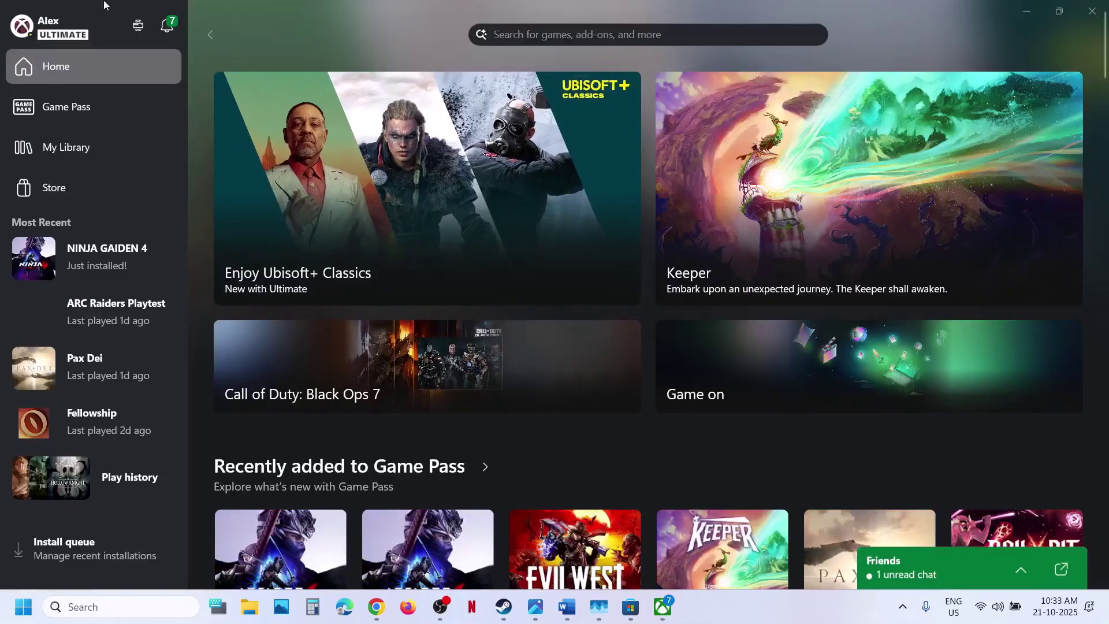
Confirm Xbox install options still use drive C: with folder C:\XboxGames, then close Xbox settings
left_click(64, 26)
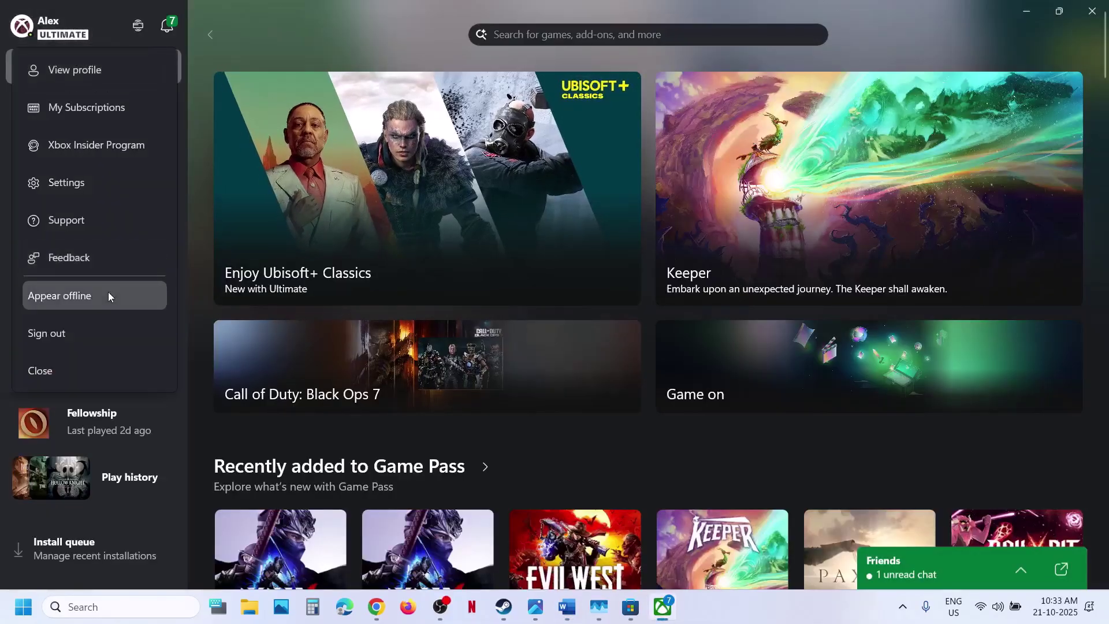
left_click(64, 184)
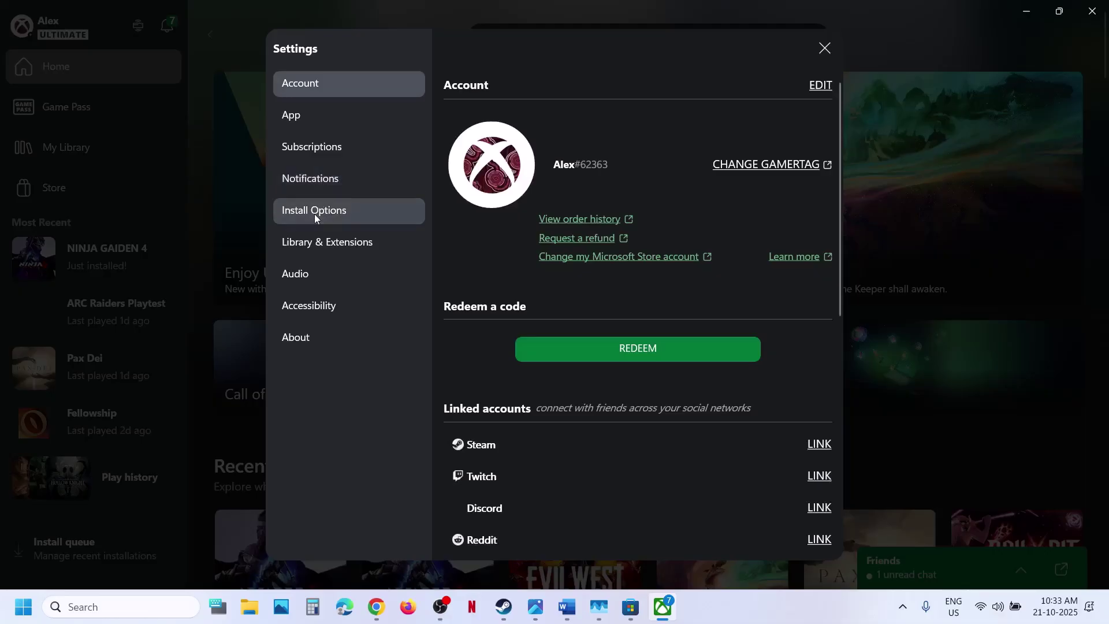
left_click(314, 212)
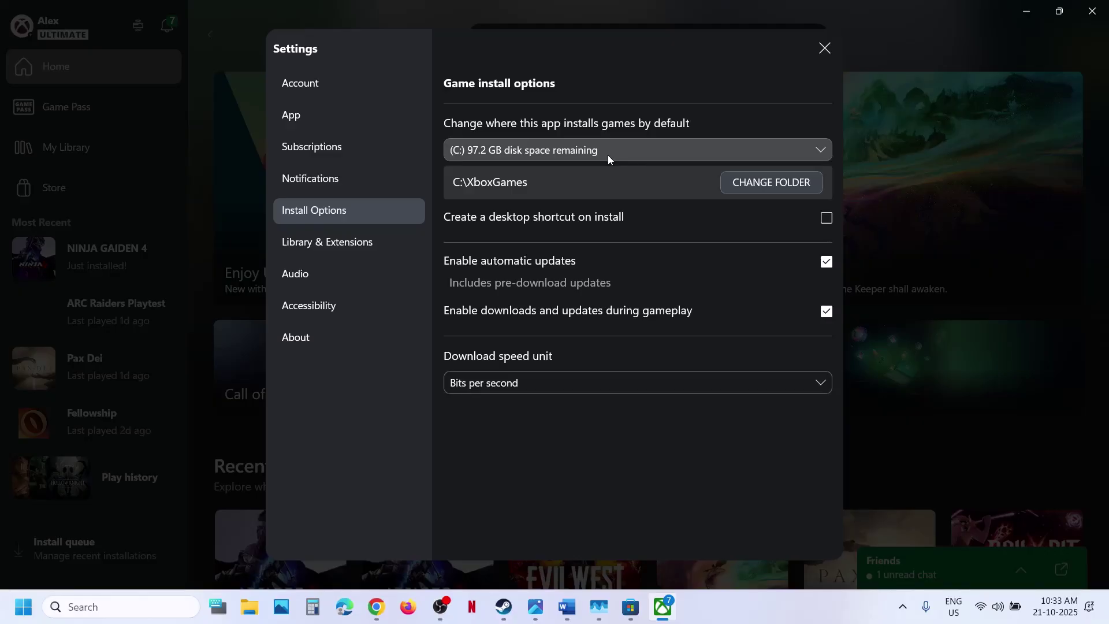
left_click(821, 152)
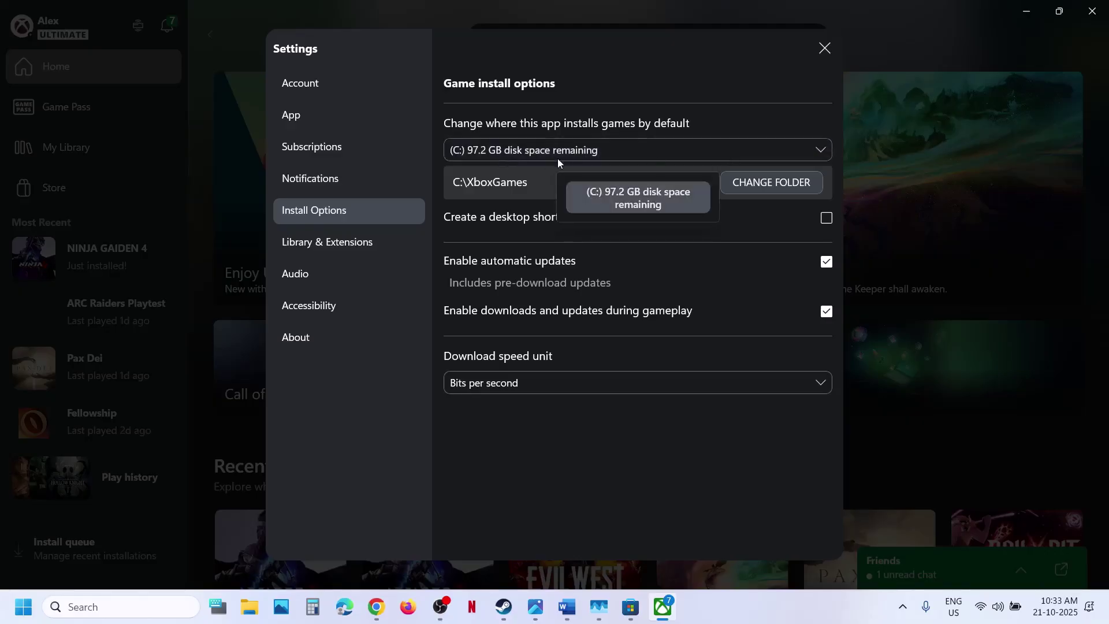
left_click(562, 98)
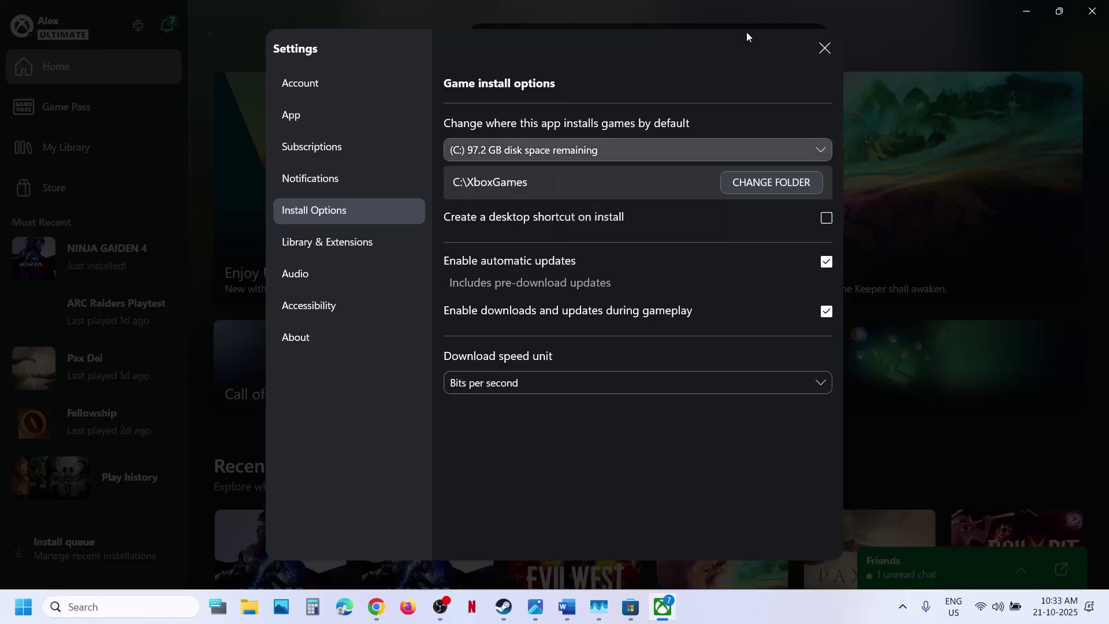
left_click(826, 47)
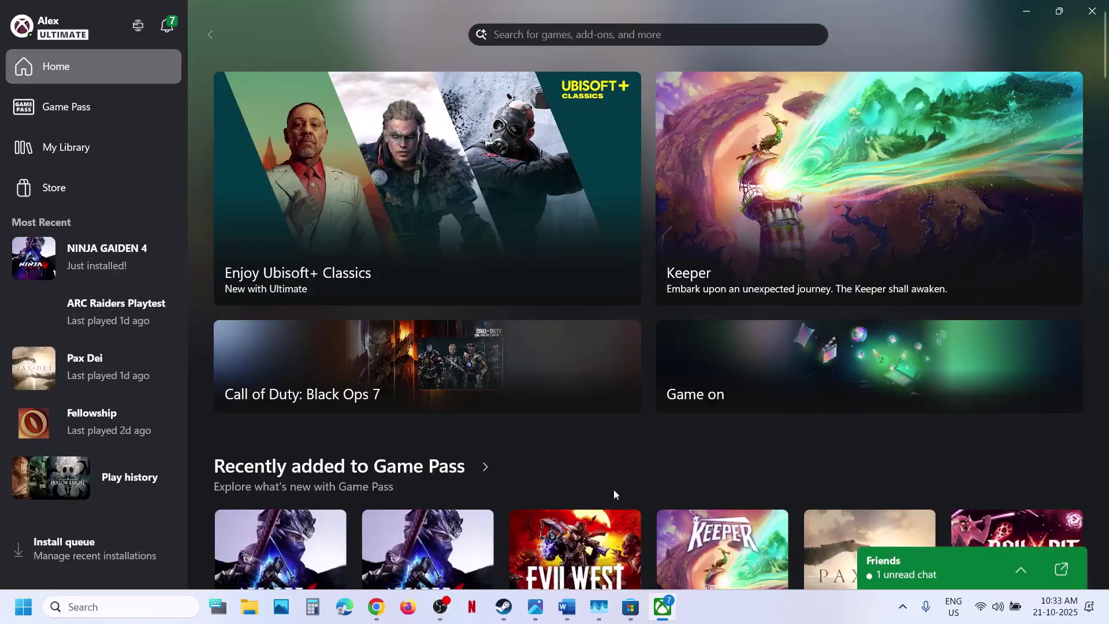
left_click(574, 605)
Scroll the guide to Step 14, then uninstall the Xbox app found by searching 'xbox'
scroll(370, 417, "down", 8)
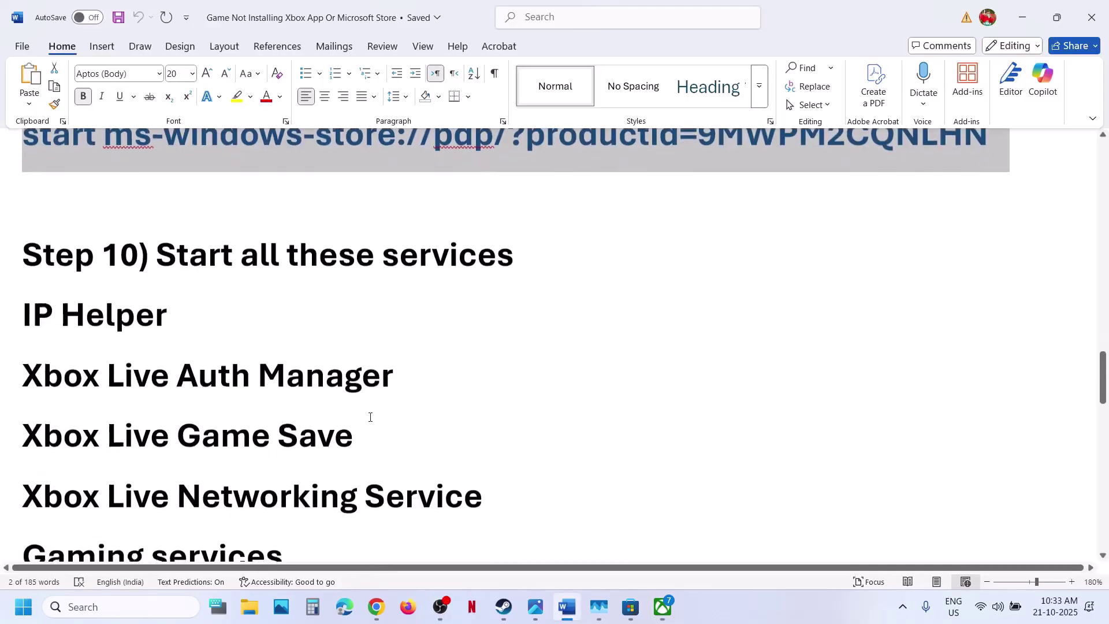
scroll(371, 417, "down", 10)
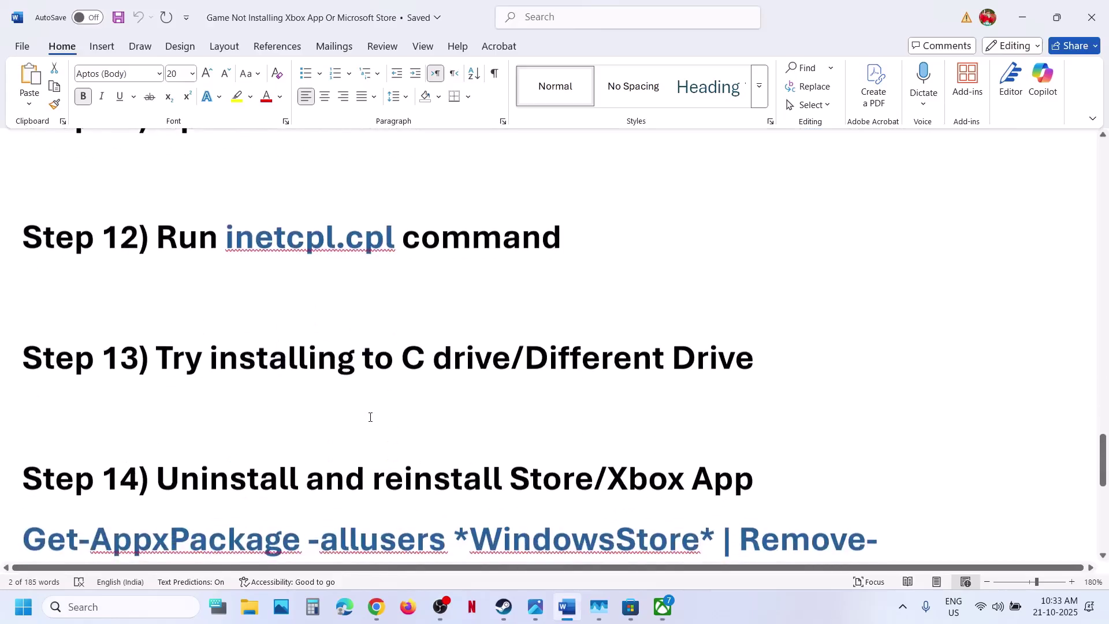
scroll(370, 418, "up", 5)
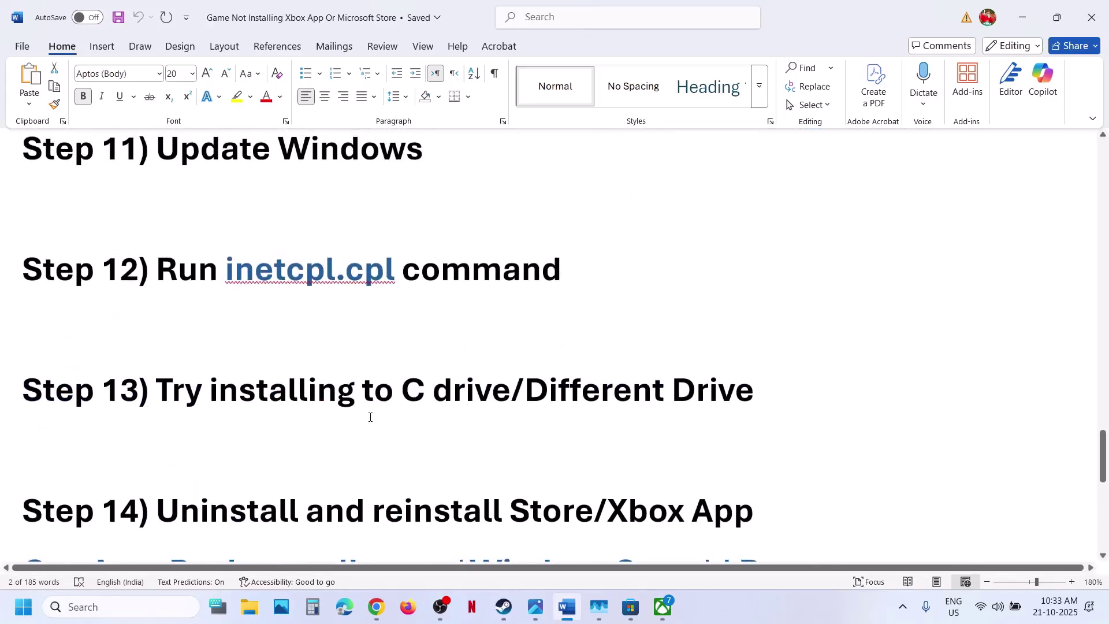
scroll(370, 418, "down", 3)
scroll(484, 431, "down", 2)
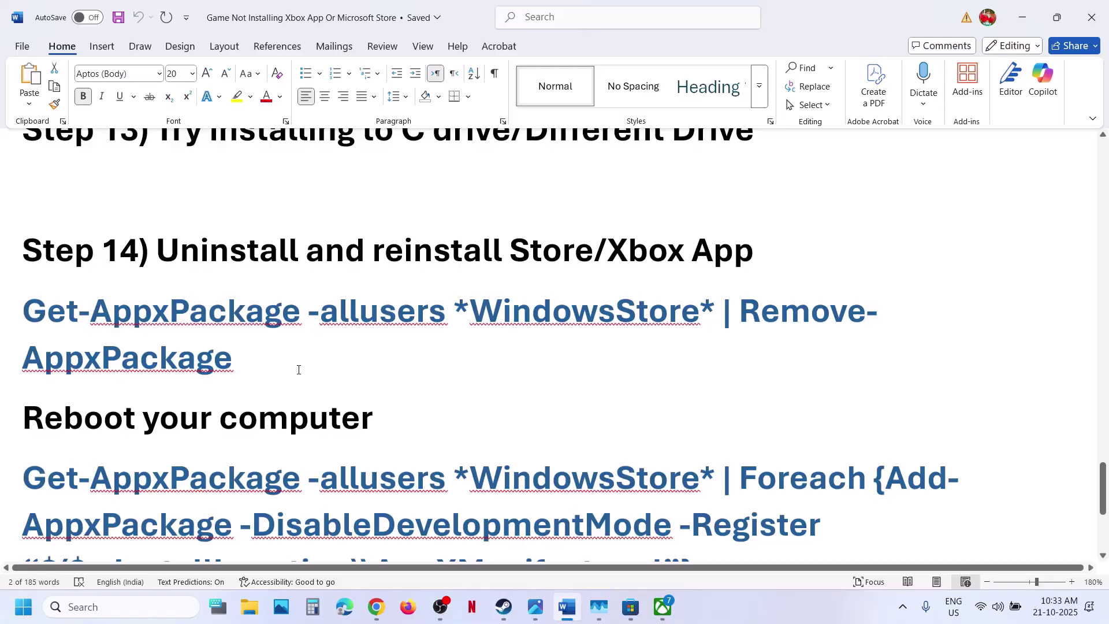
left_click(111, 603)
type("xbox")
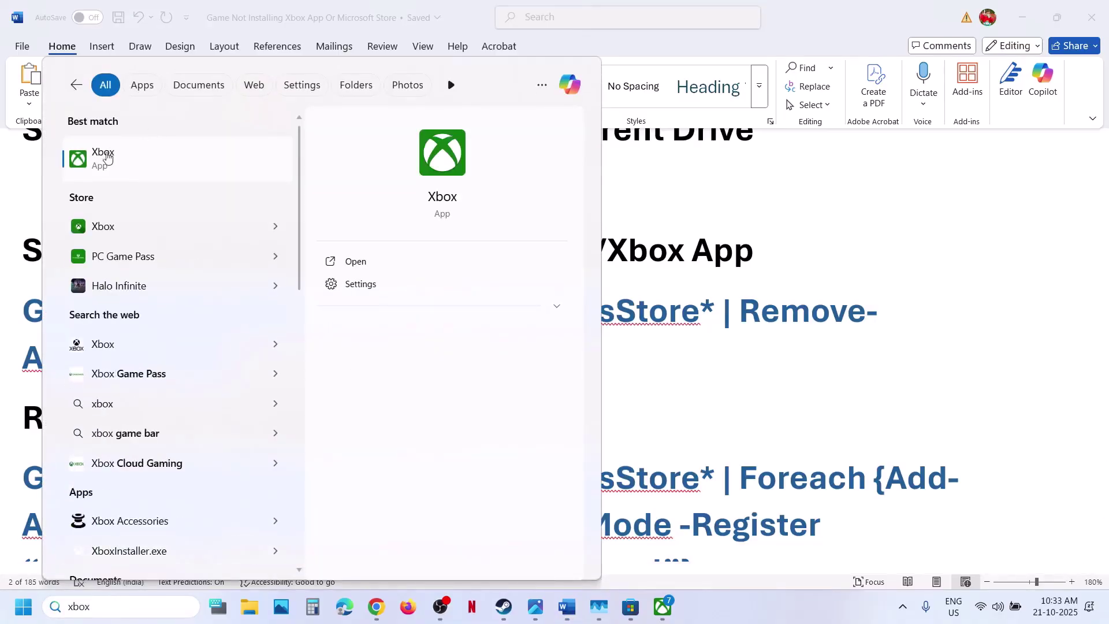
right_click(107, 157)
left_click(185, 319)
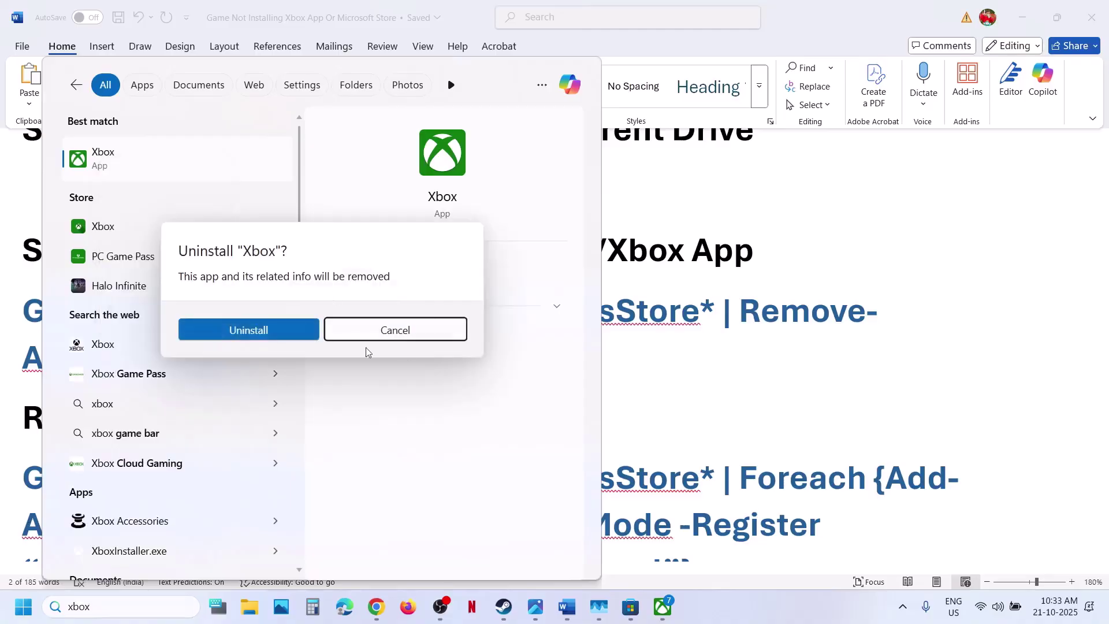
left_click(284, 331)
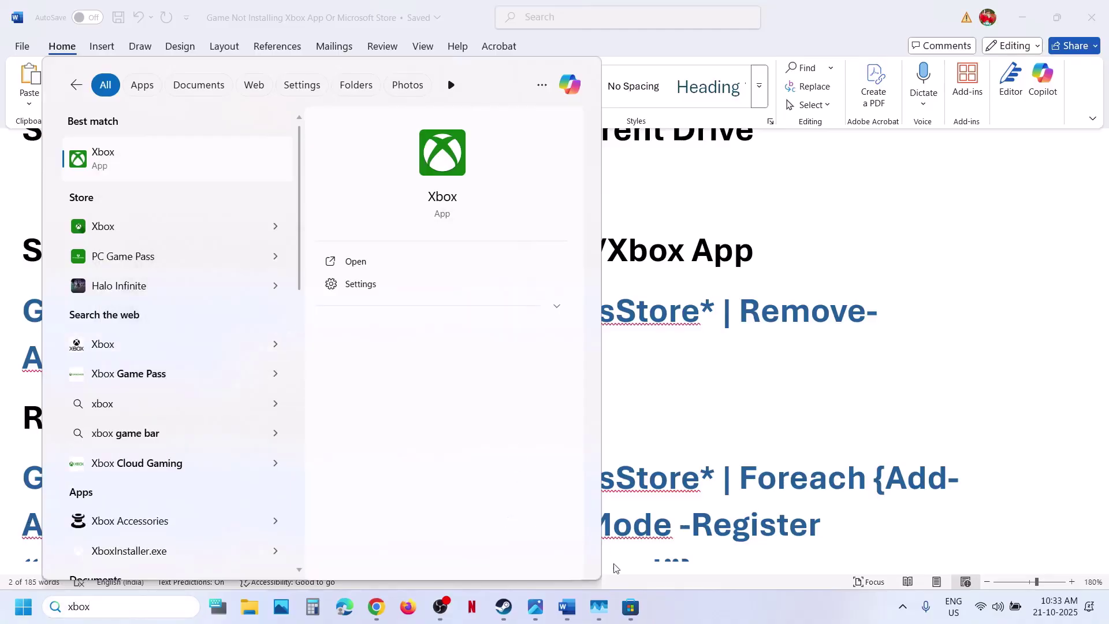
mouse_move(641, 620)
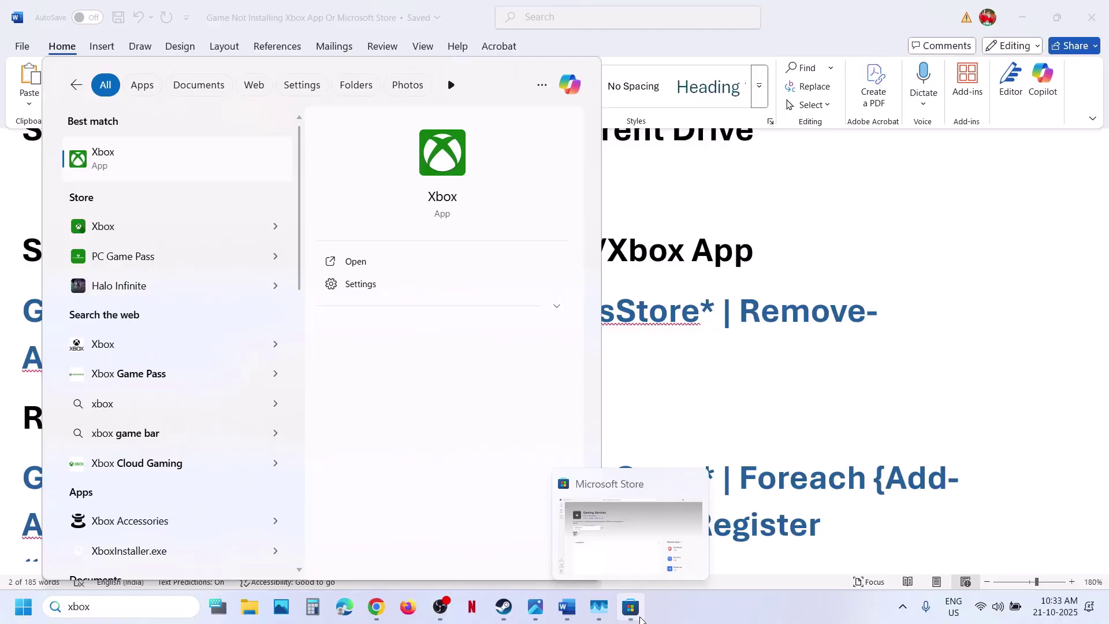
Search Microsoft Store for 'xbox' and launch the Xbox app from its Store page
right_click(640, 620)
left_click(640, 620)
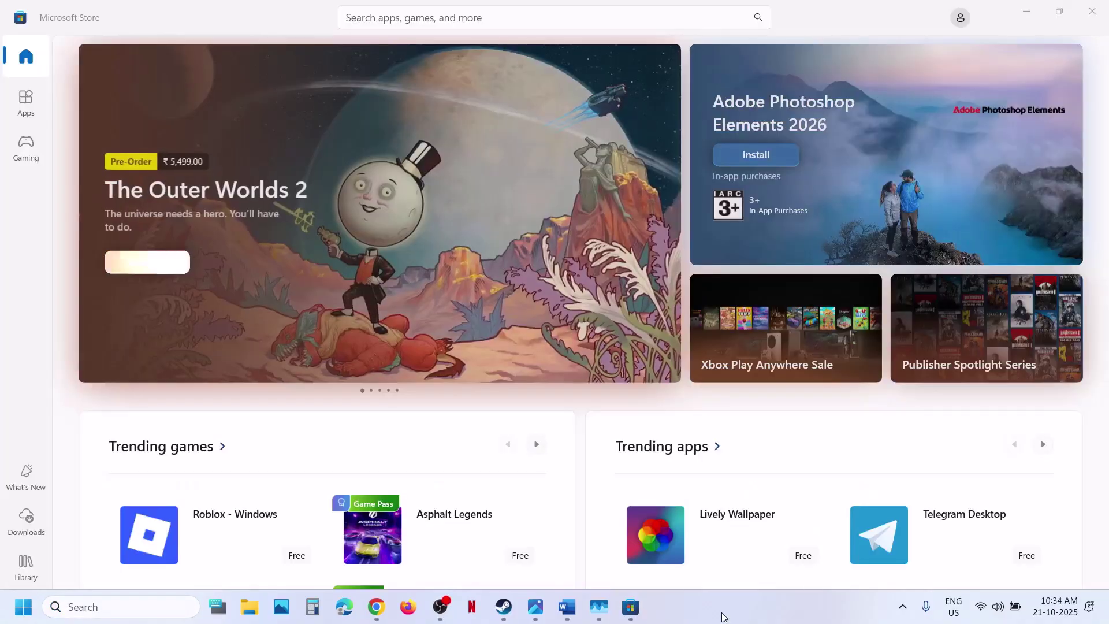
left_click(422, 22)
type("xbox")
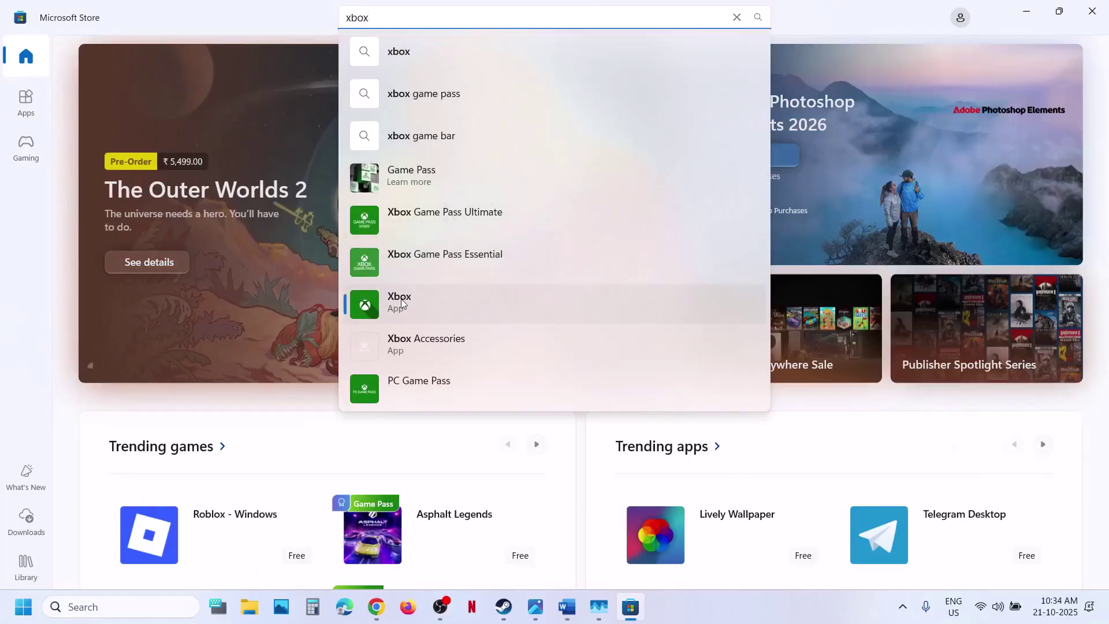
left_click(400, 301)
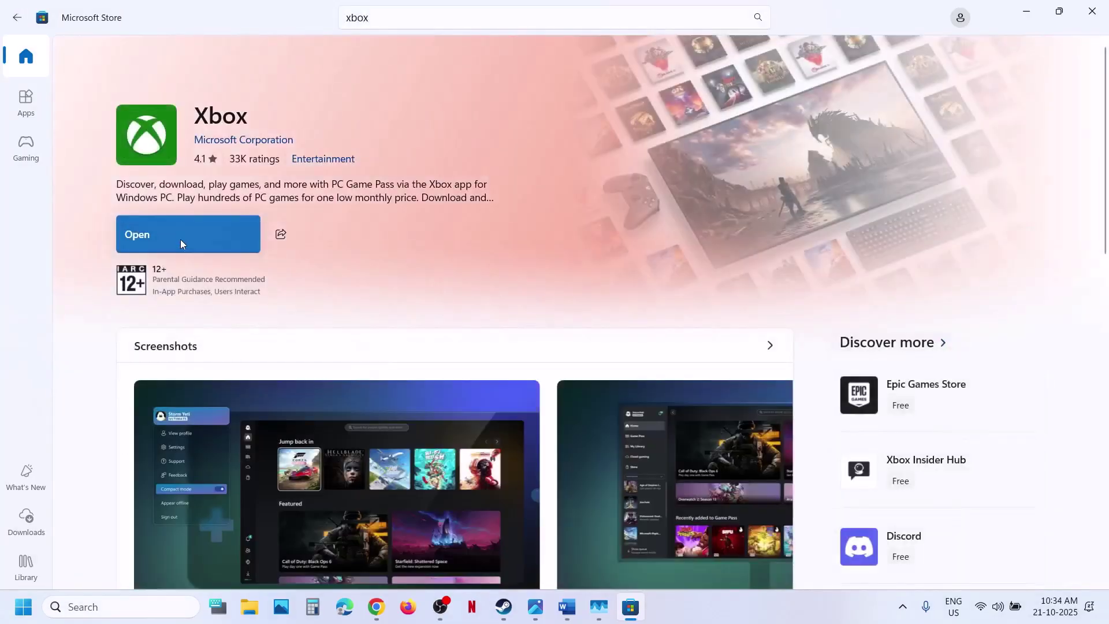
left_click(184, 237)
key("alt+Tab")
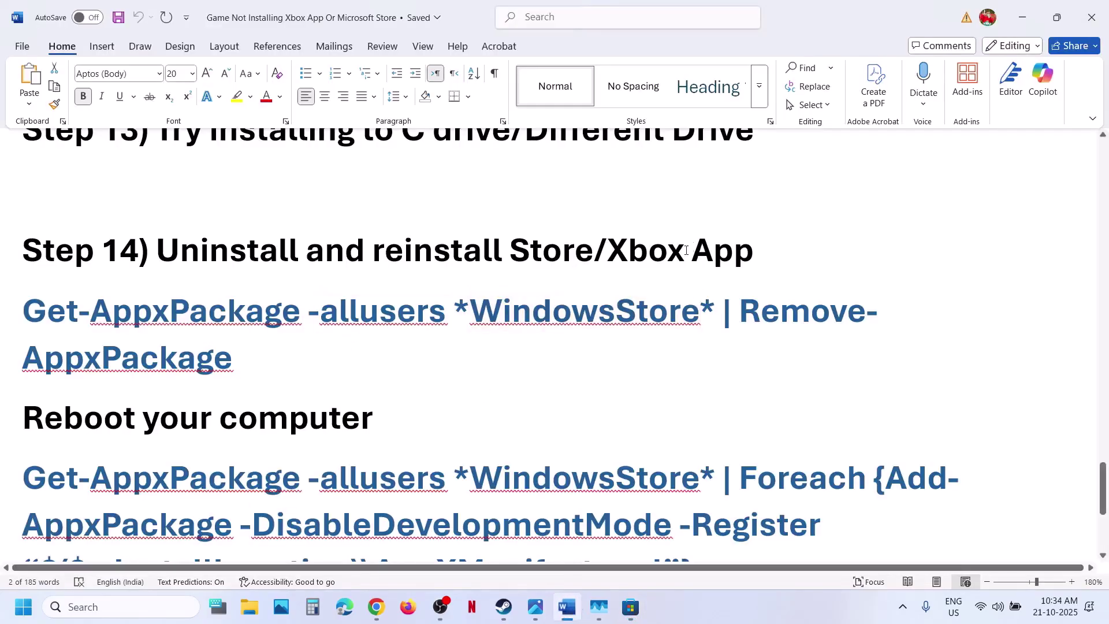
Copy 'Xbox App' from the guide, search it in a new Chrome tab, and open 'Xbox app for PC'
left_click_drag(748, 251, 622, 254)
key("ctrl+c")
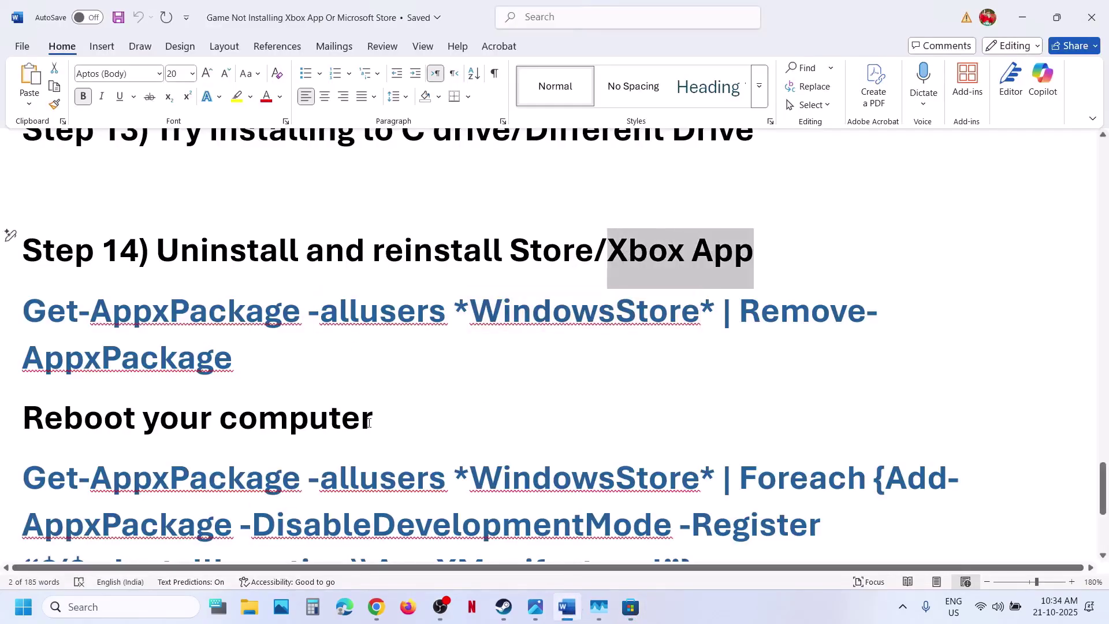
left_click(376, 614)
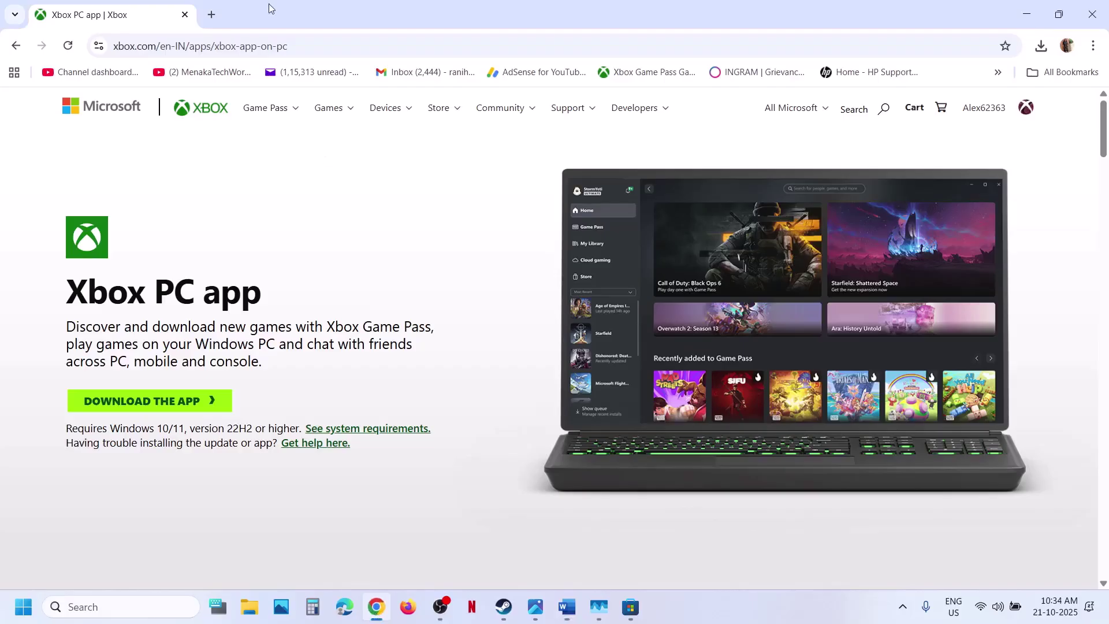
left_click(211, 14)
key("ctrl+v")
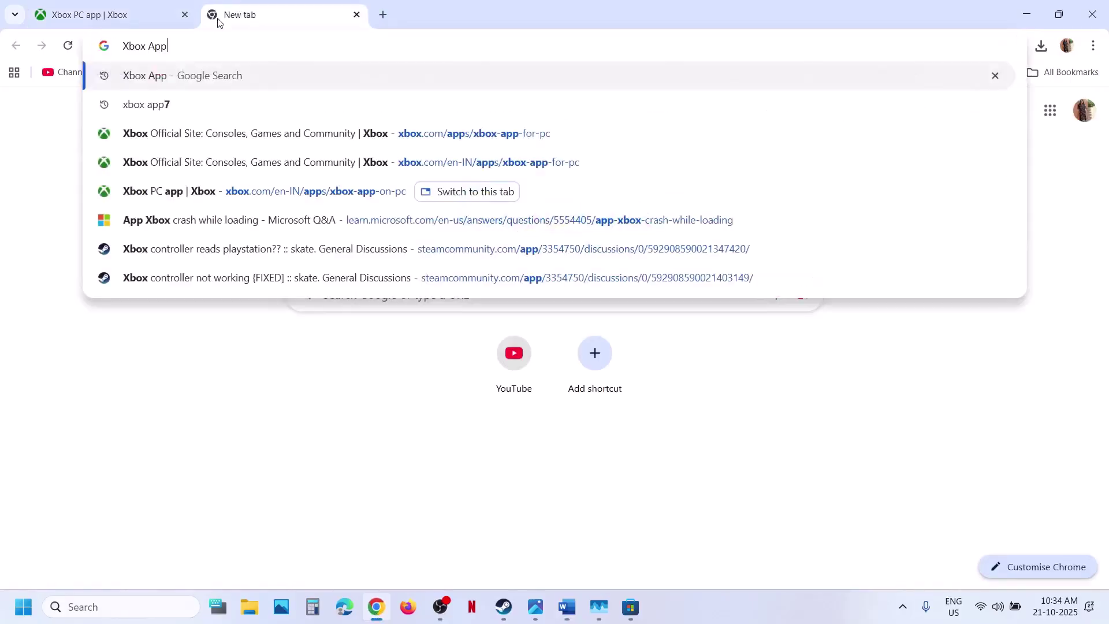
key("Return")
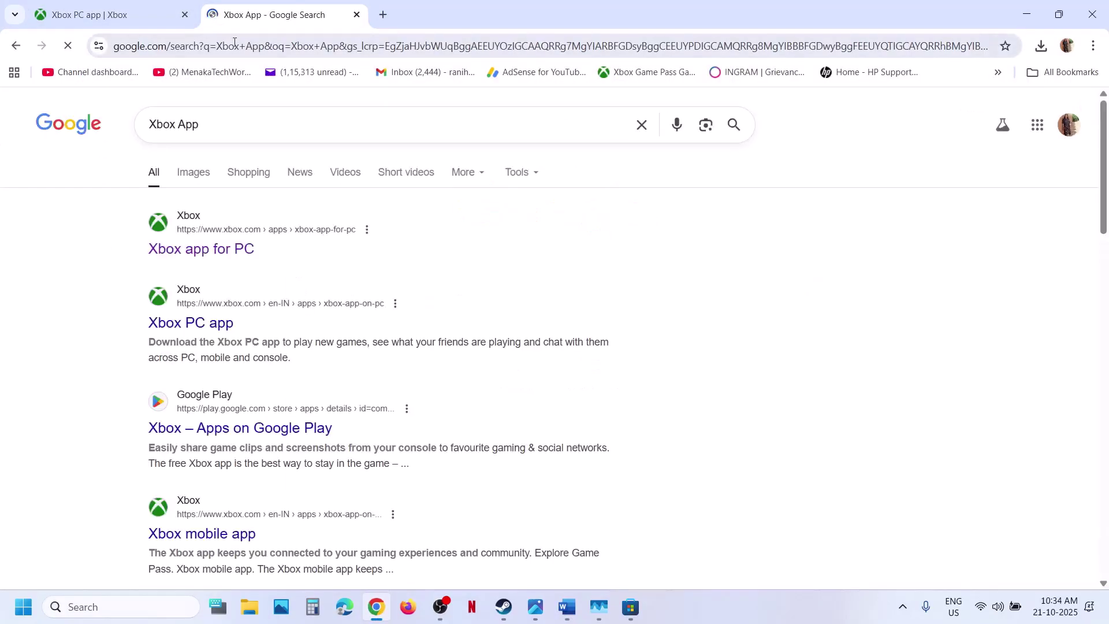
left_click(187, 252)
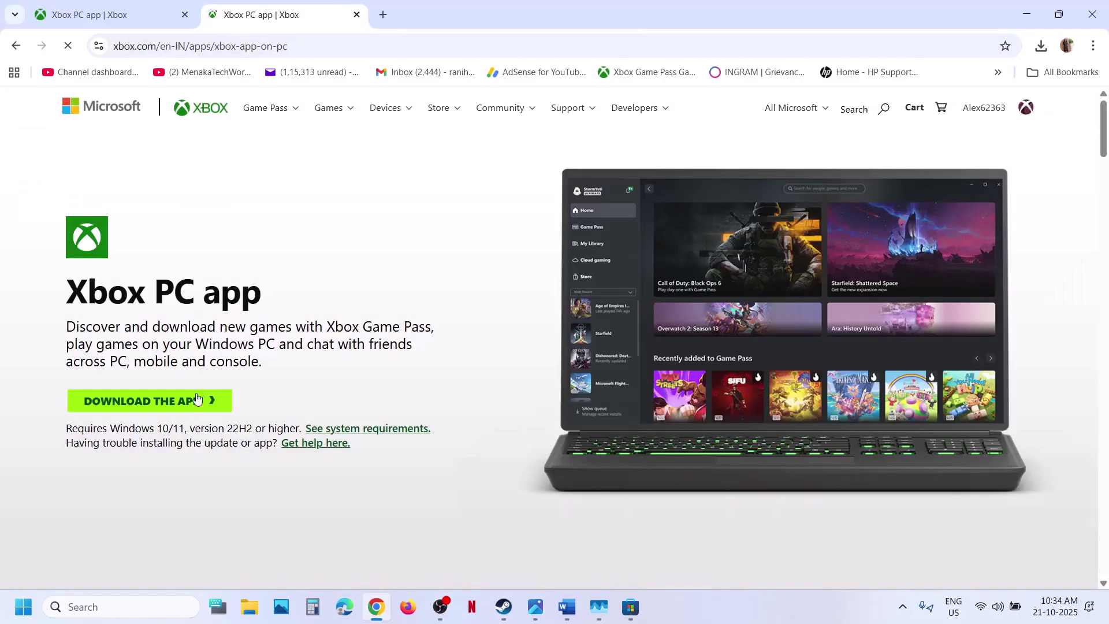
Download the Xbox installer, accept the licence terms and start installing the Xbox app
left_click(151, 403)
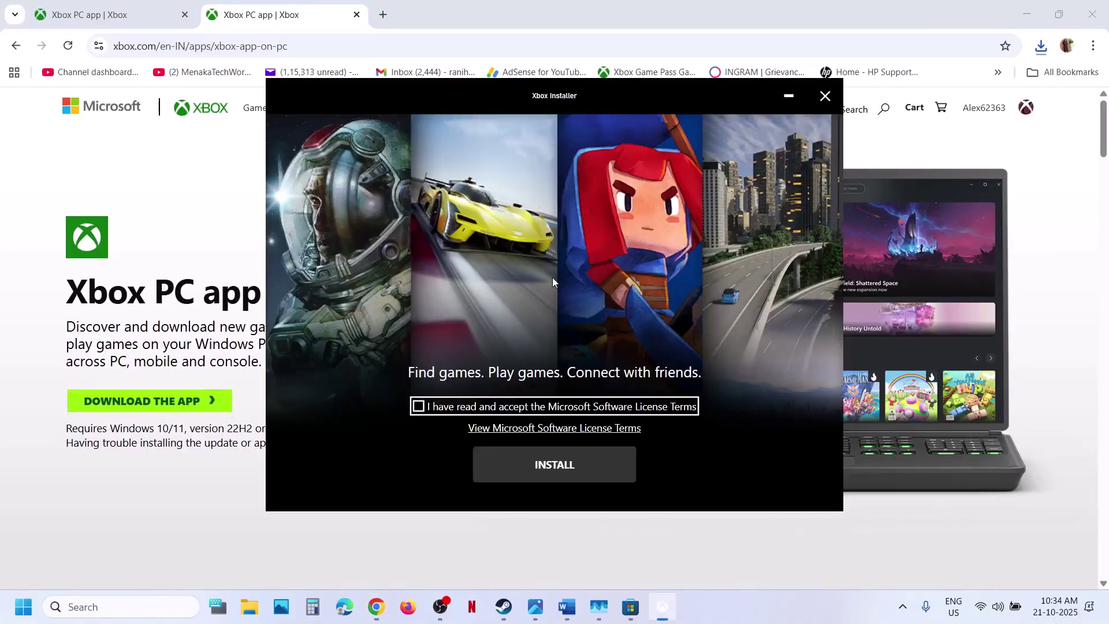
left_click(418, 406)
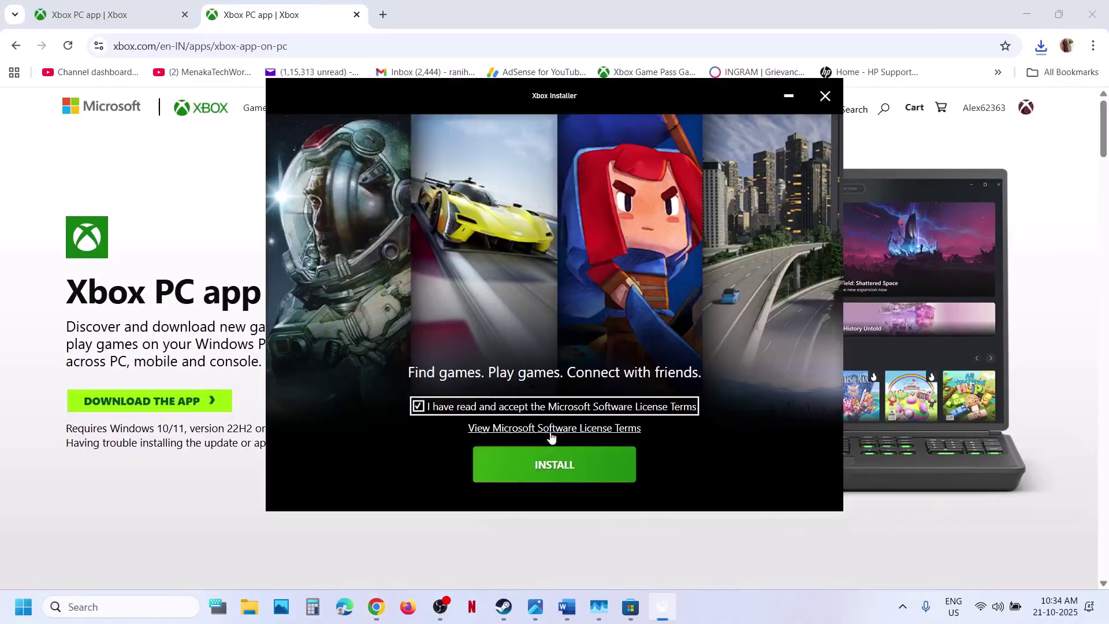
left_click(576, 480)
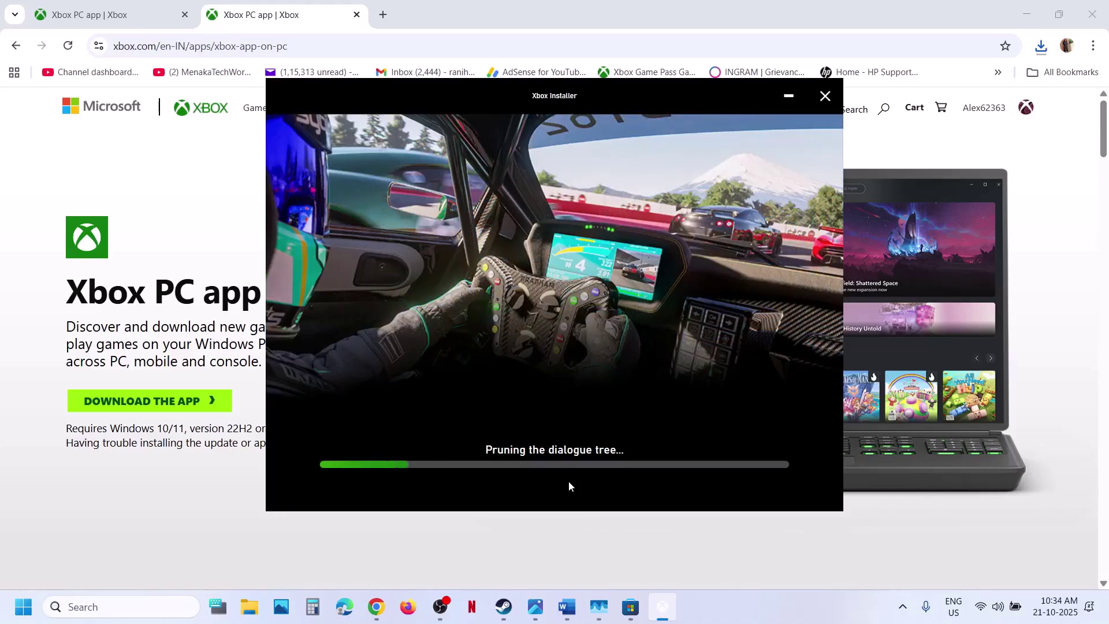
left_click(569, 607)
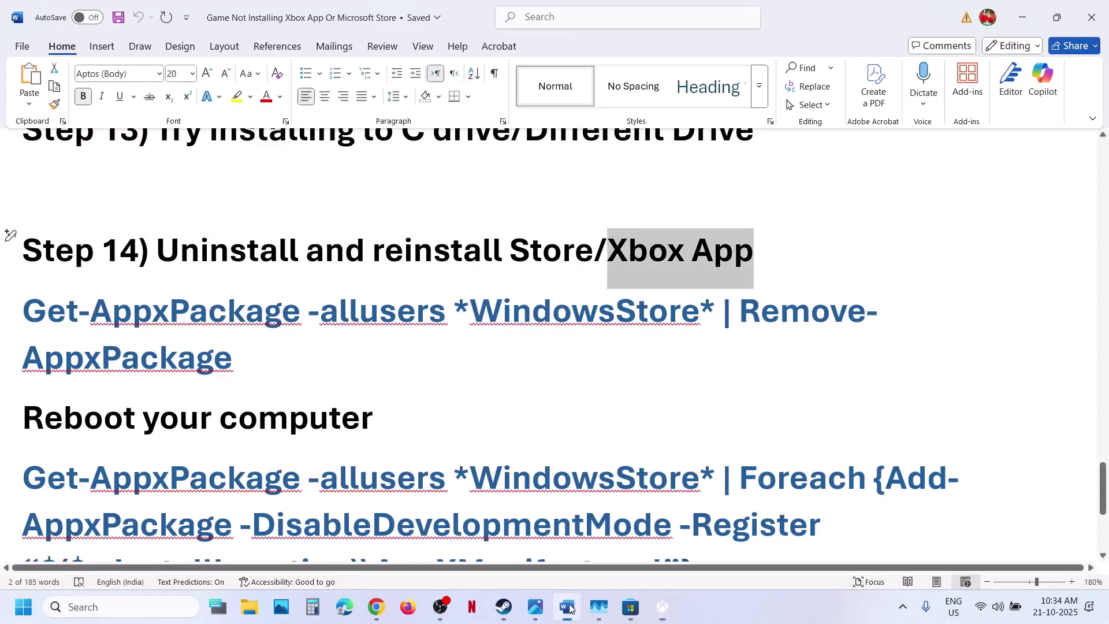
Copy the guide's Remove-AppxPackage command and launch Windows PowerShell as administrator
triple_click(278, 363)
key("ctrl+c")
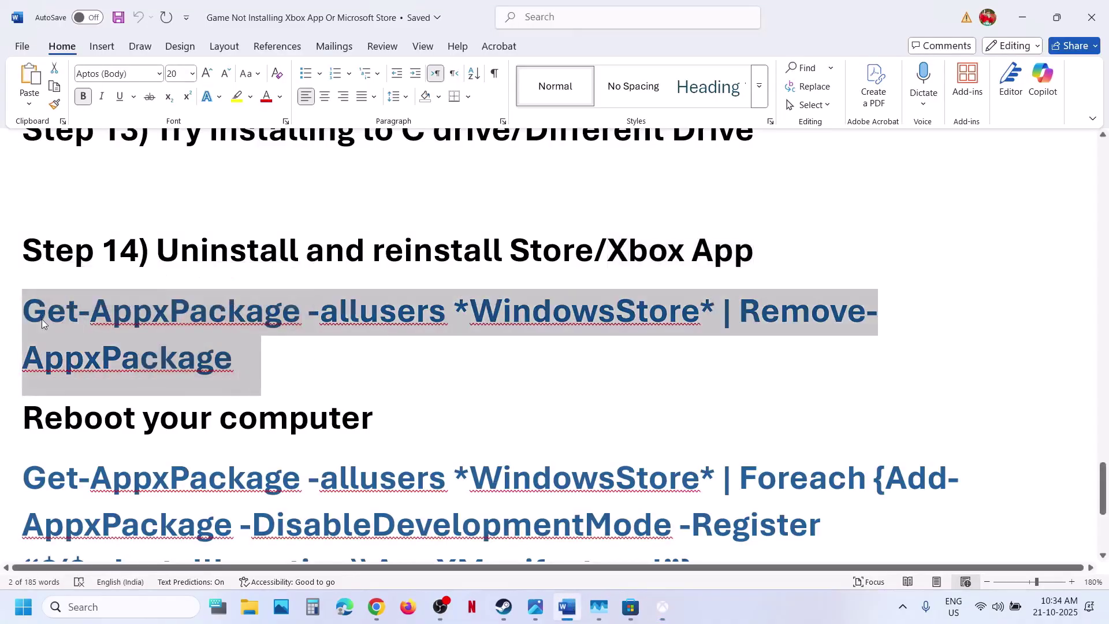
right_click(41, 319)
left_click(79, 89)
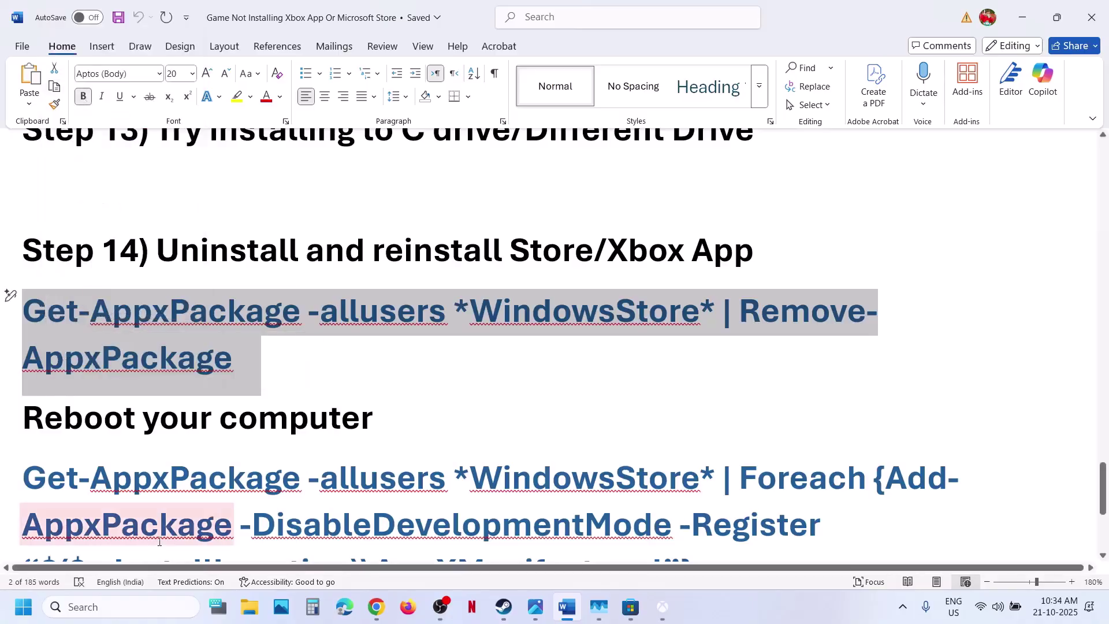
left_click(115, 604)
type("power")
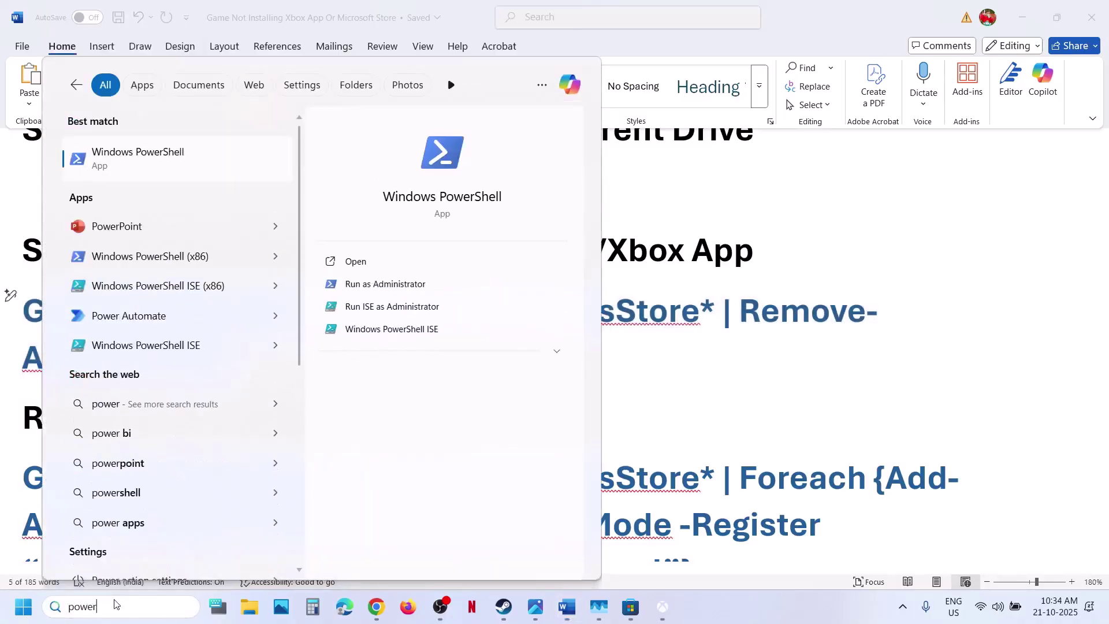
type("shell")
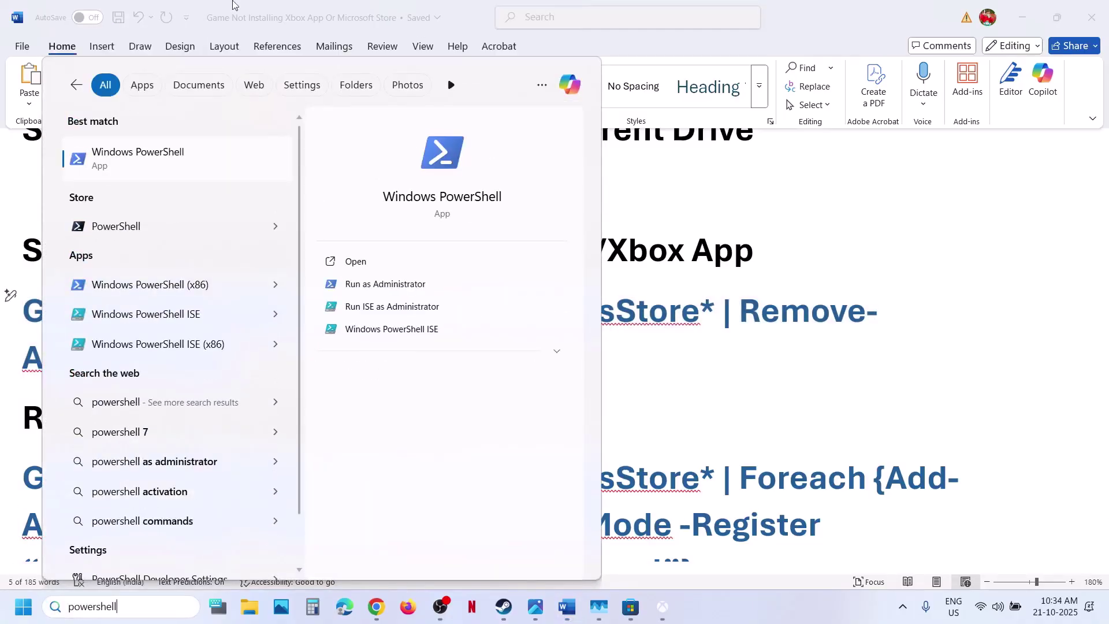
right_click(158, 156)
left_click(245, 184)
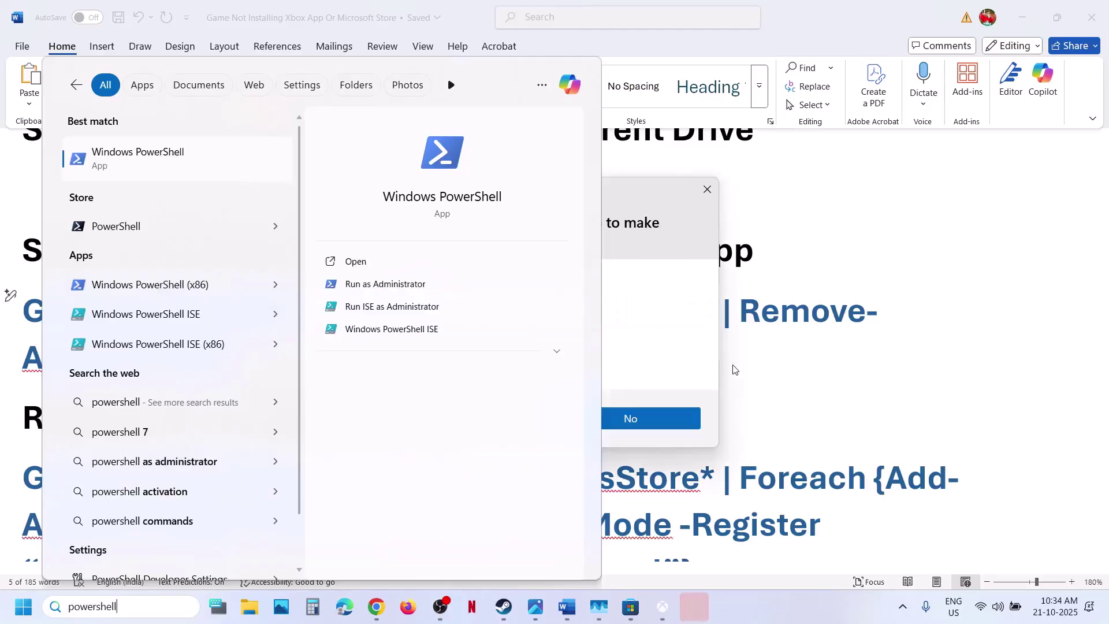
left_click(480, 419)
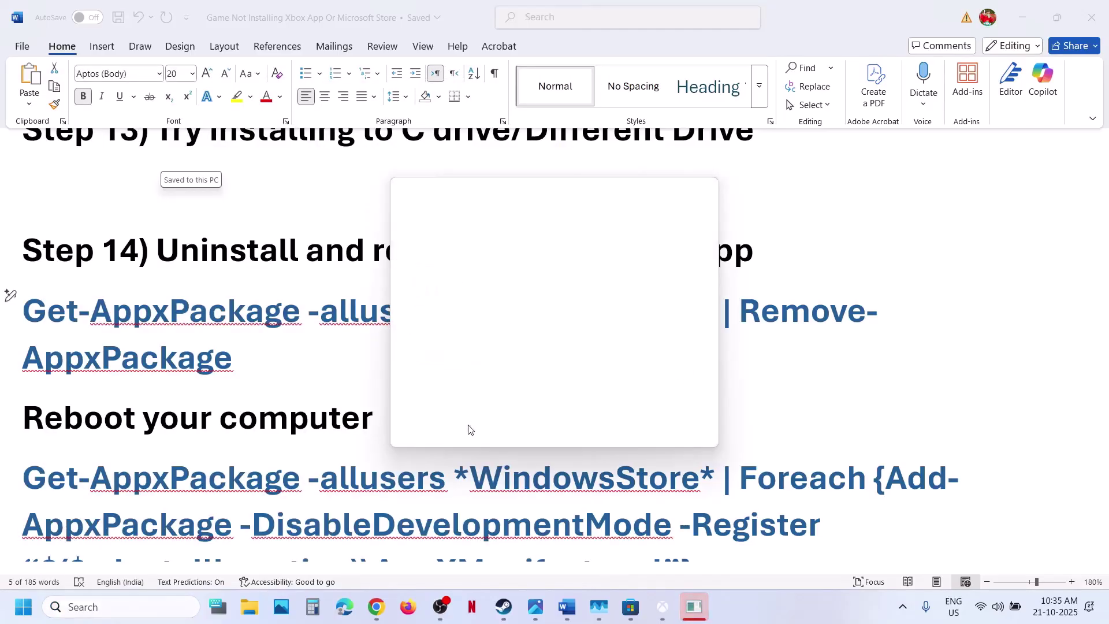
Run Get-AppxPackage -allusers *WindowsStore* | Remove-AppxPackage in the admin PowerShell console
left_click(415, 252)
right_click(415, 252)
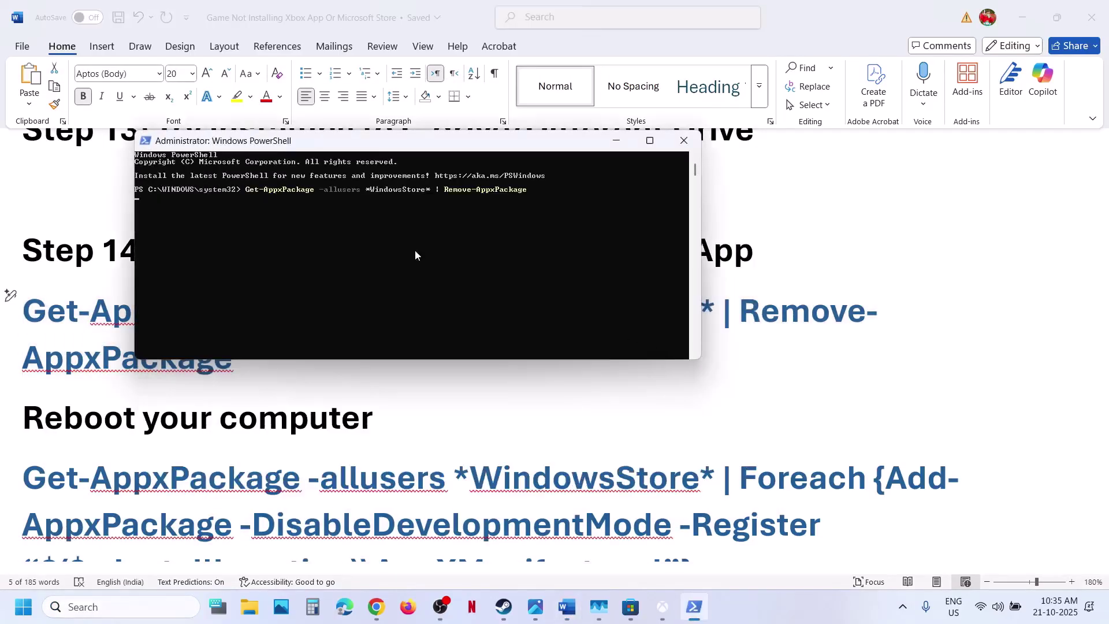
key("Return")
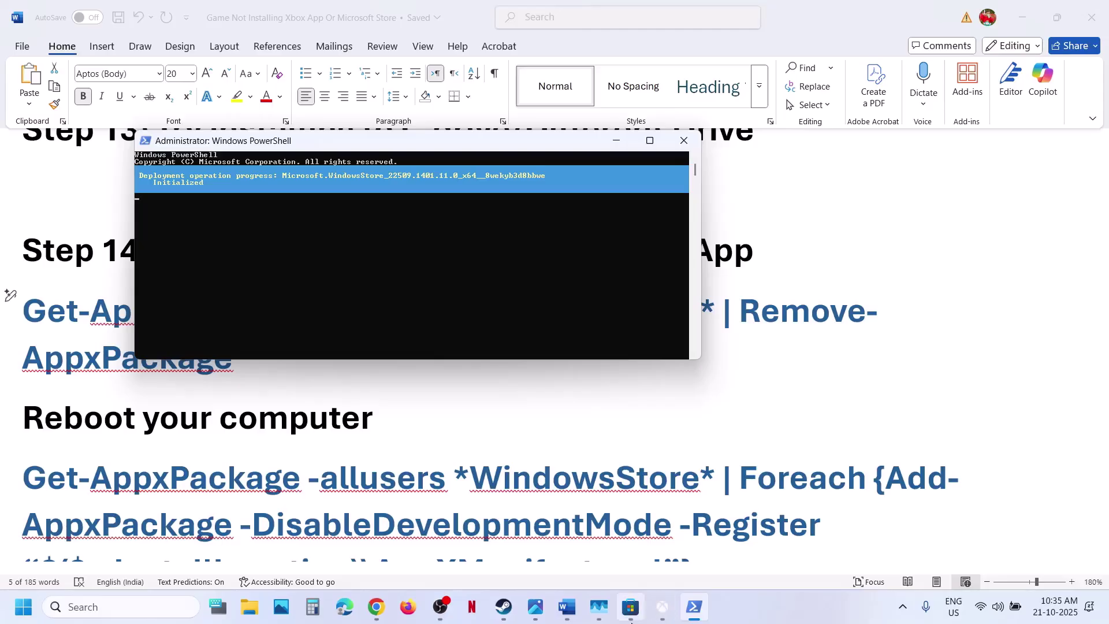
mouse_move(631, 613)
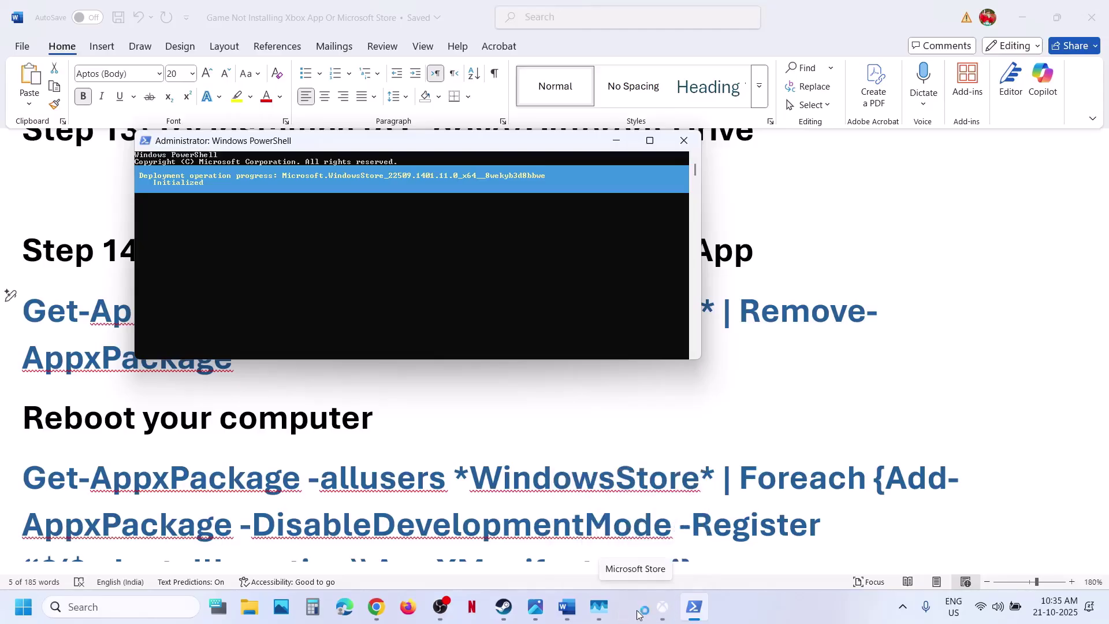
left_click(402, 507)
scroll(402, 507, "down", 3)
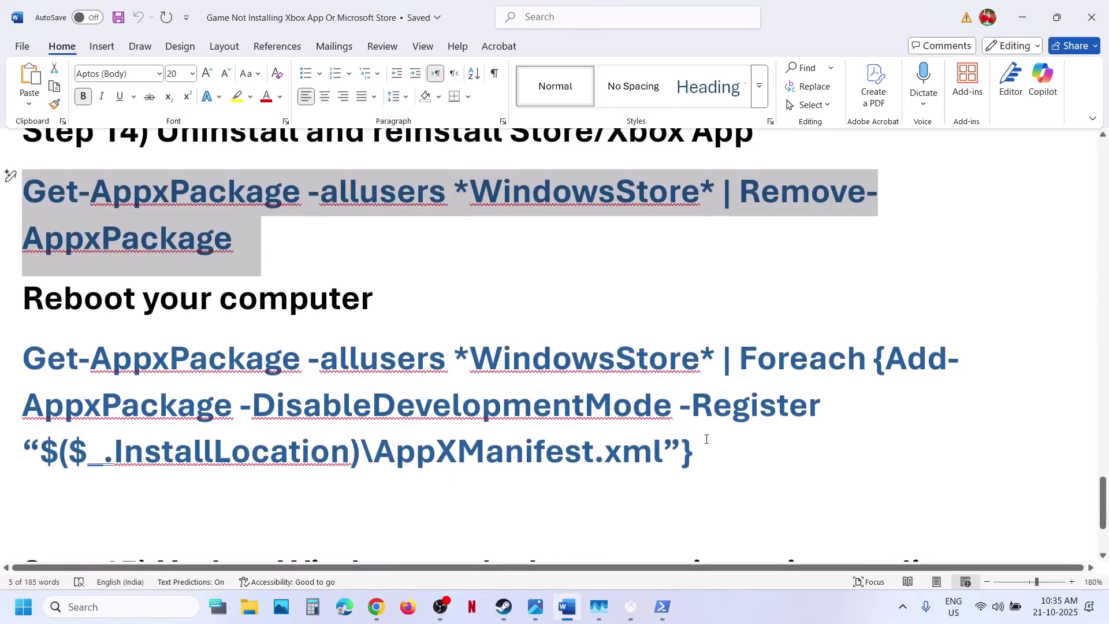
Copy the guide's Foreach command and run it in PowerShell to re-register Microsoft Store
triple_click(649, 444)
key("ctrl+c")
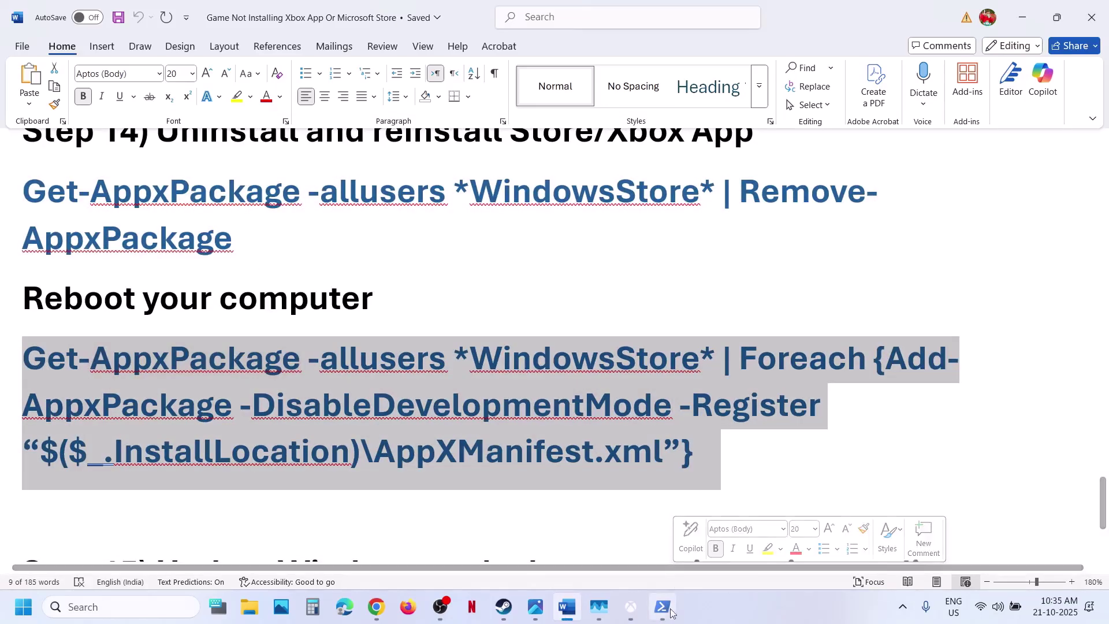
left_click(663, 607)
right_click(383, 286)
key("Return")
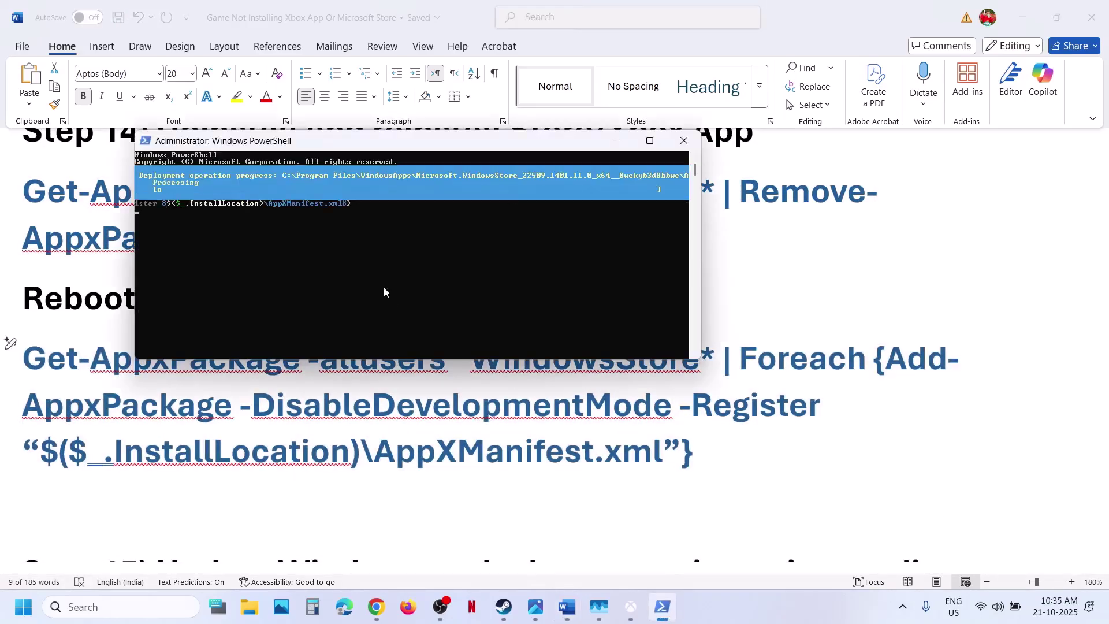
Launch Microsoft Store via a 'store' search to verify it opens, then scroll the guide to Step 15
left_click(146, 607)
type("store")
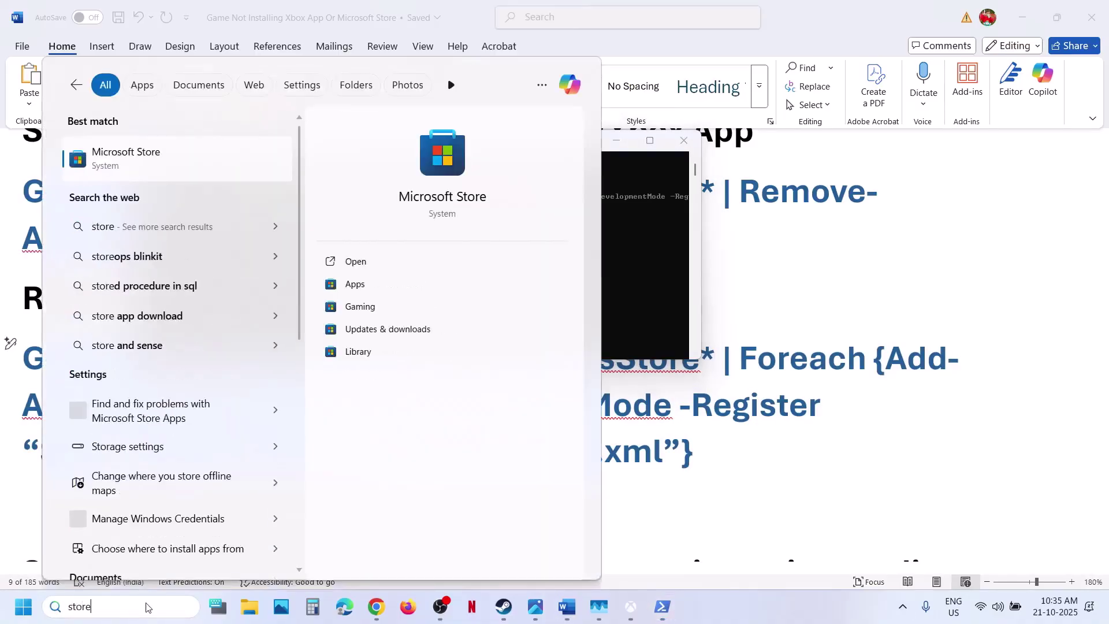
key("Return")
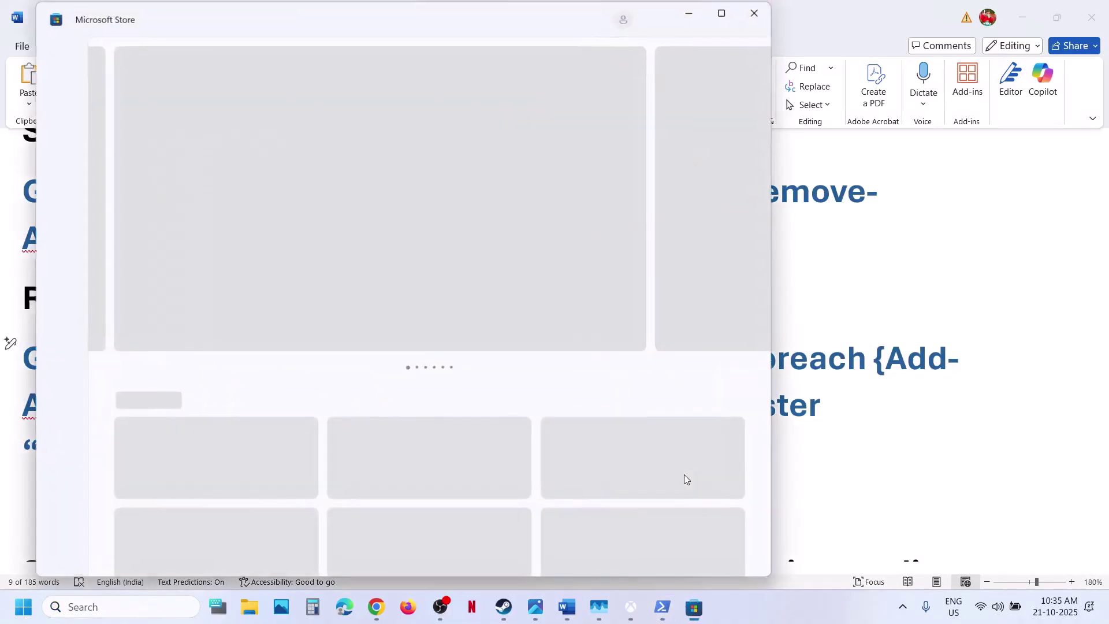
scroll(469, 451, "down", 3)
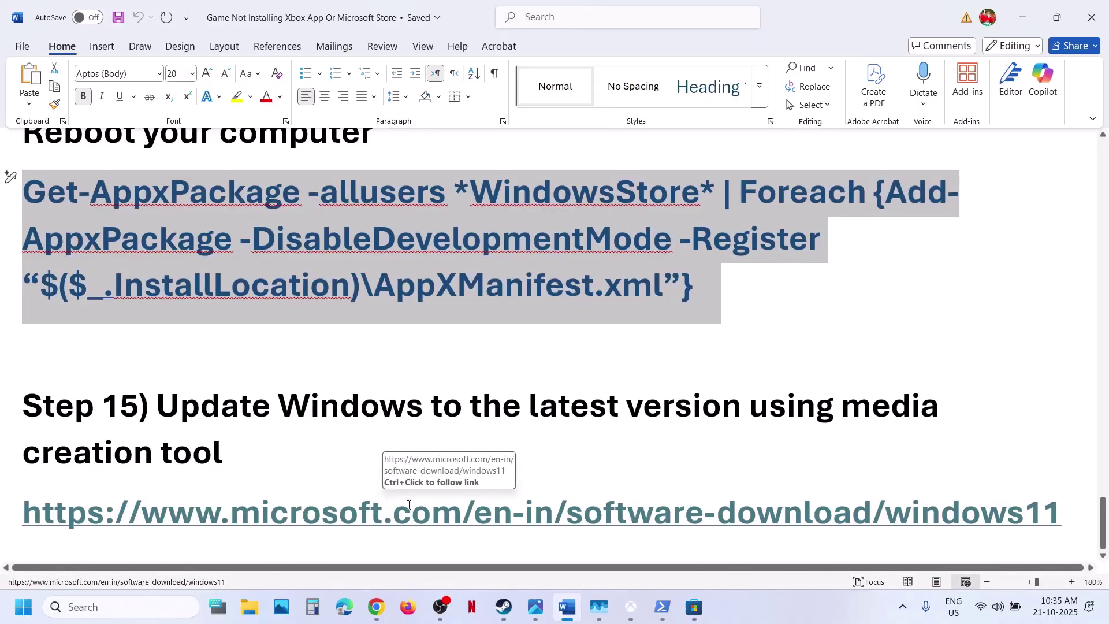
Download MediaCreationTool from Microsoft's Download Windows 11 page using the Step 15 link
left_click(346, 524, "ctrl")
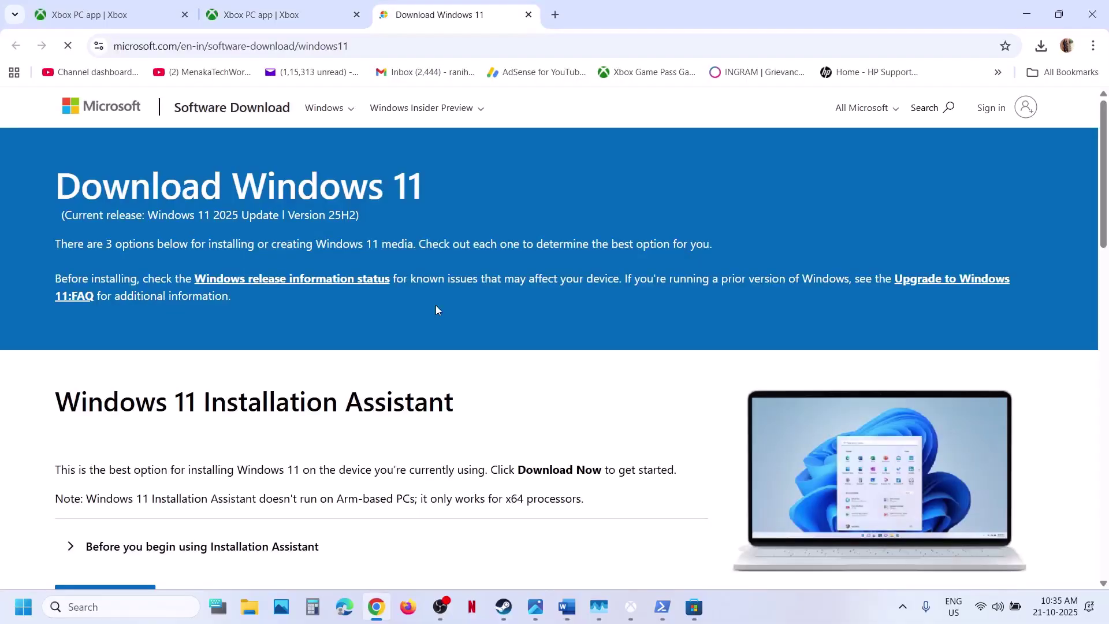
scroll(300, 446, "down", 8)
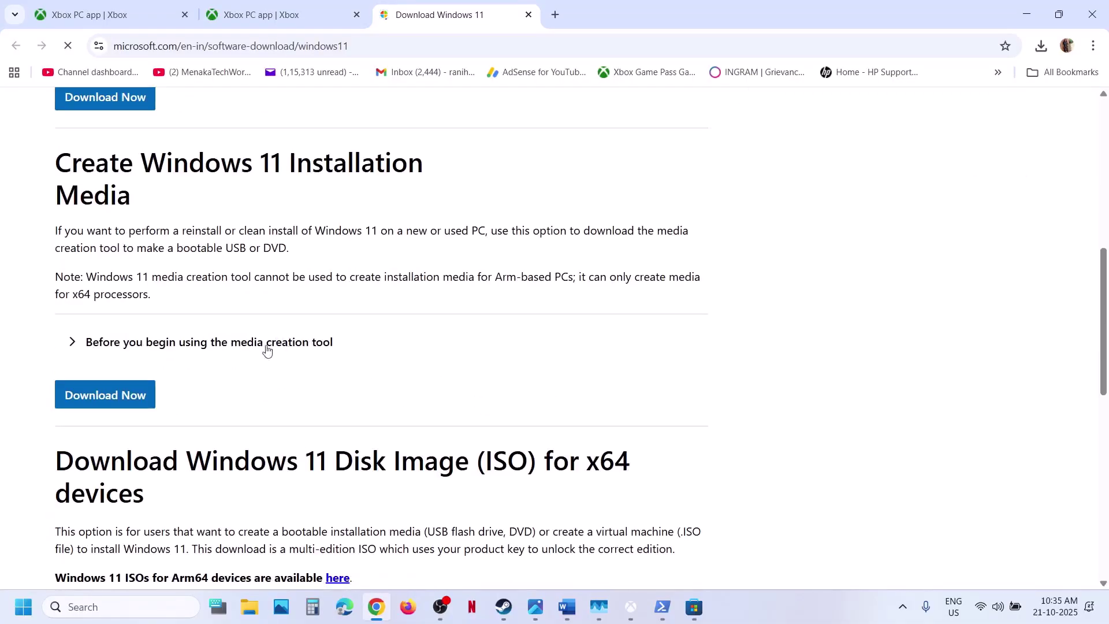
left_click(109, 404)
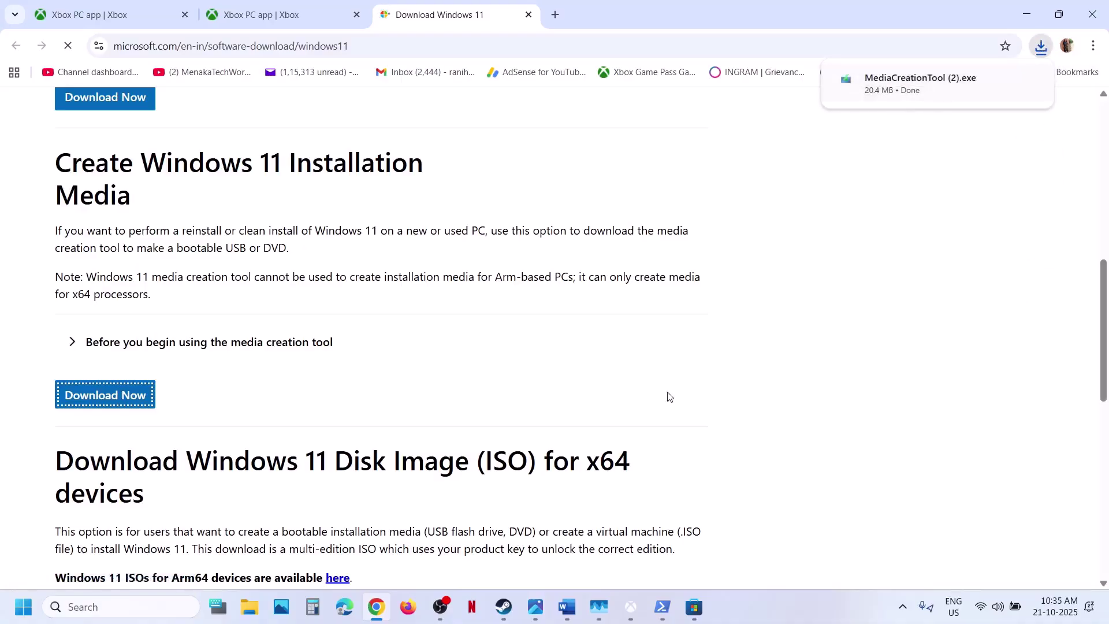
left_click(536, 607)
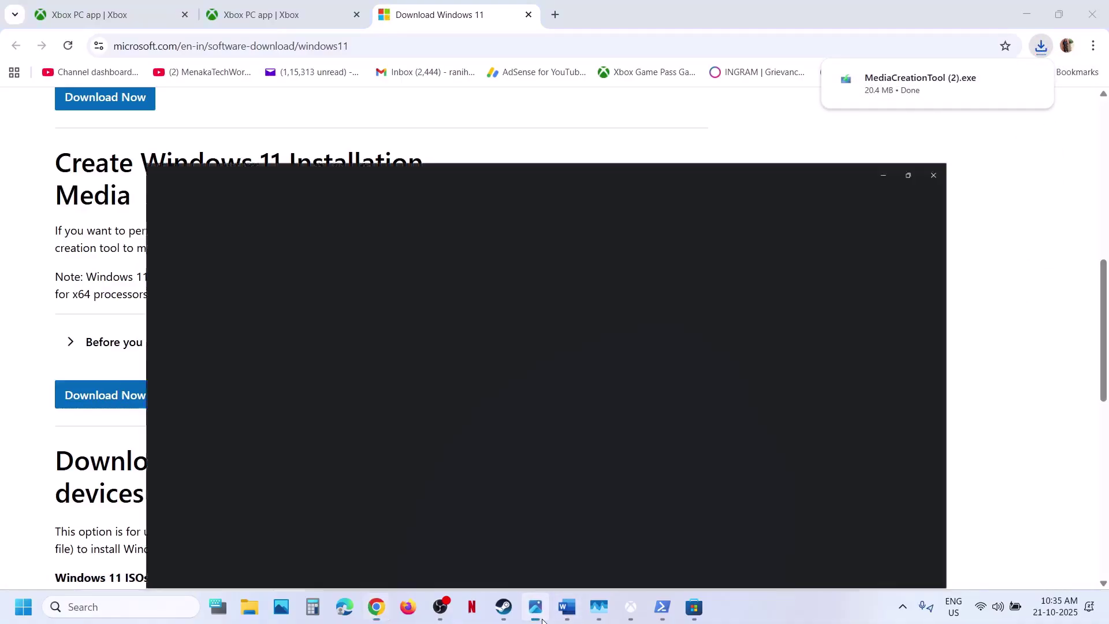
Advance from 2.png to 8.png: edition, media choice, ISO save, download, burn, cleanup, then desktop with ISO
key("Right")
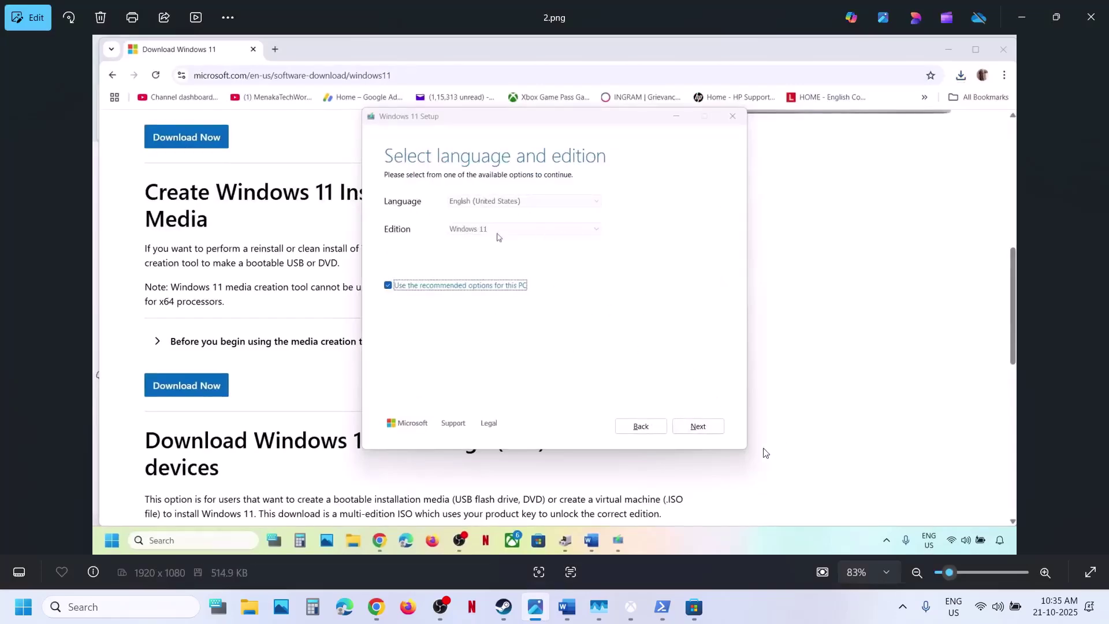
key("Right")
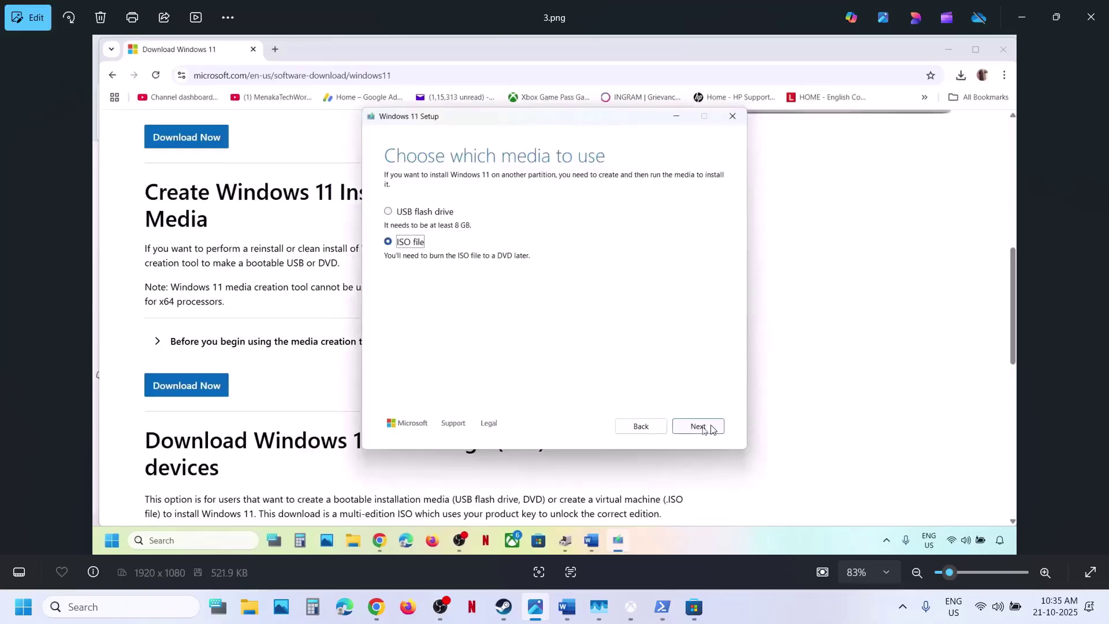
key("Right")
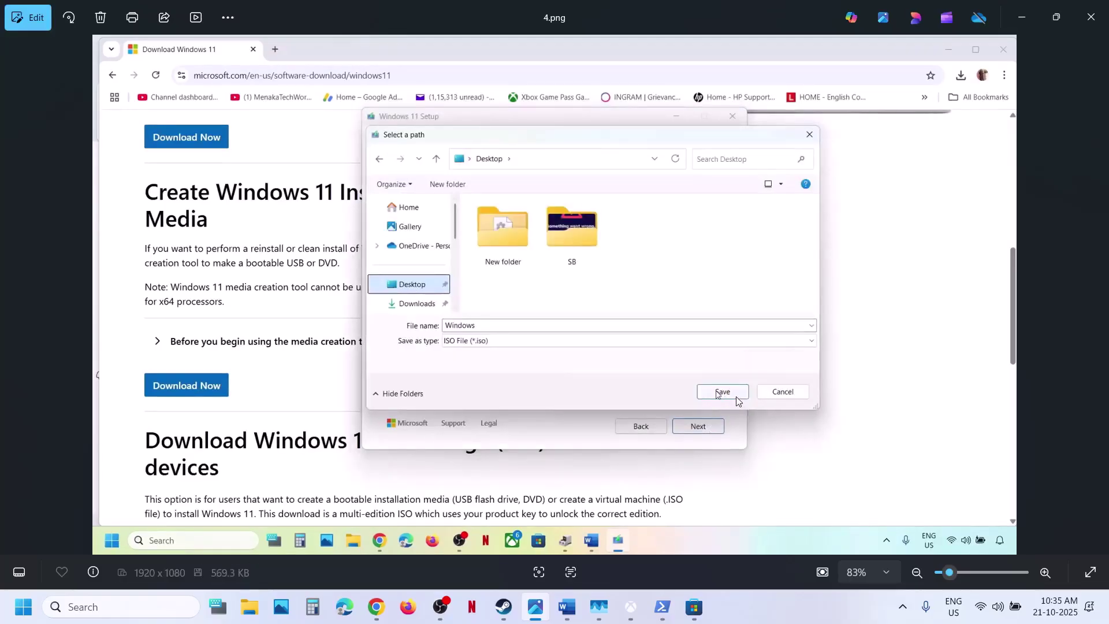
key("Right")
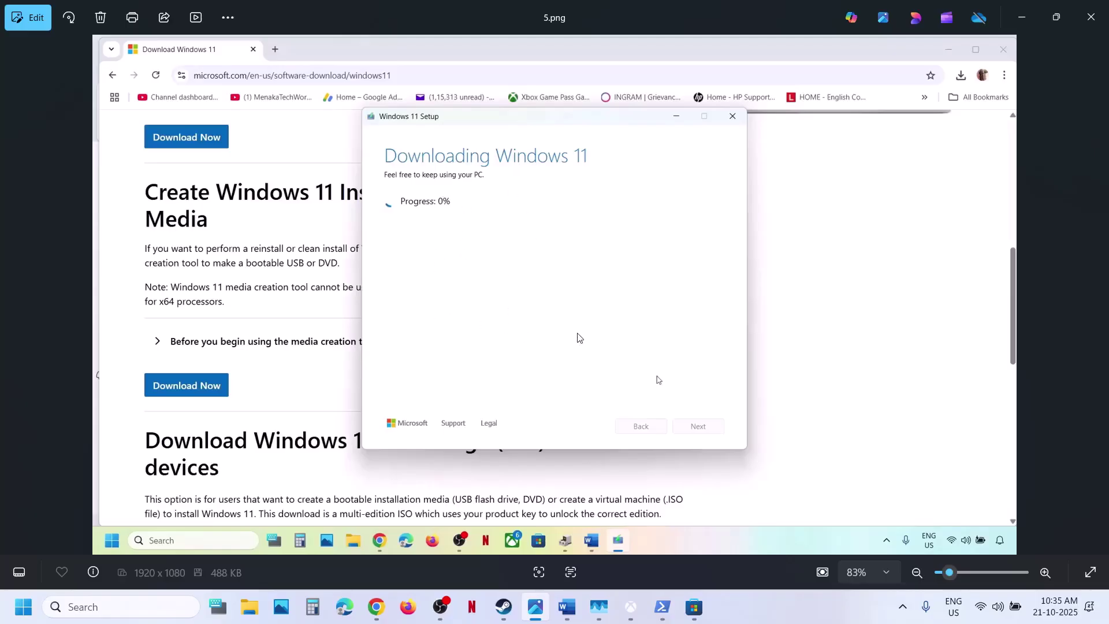
key("Right")
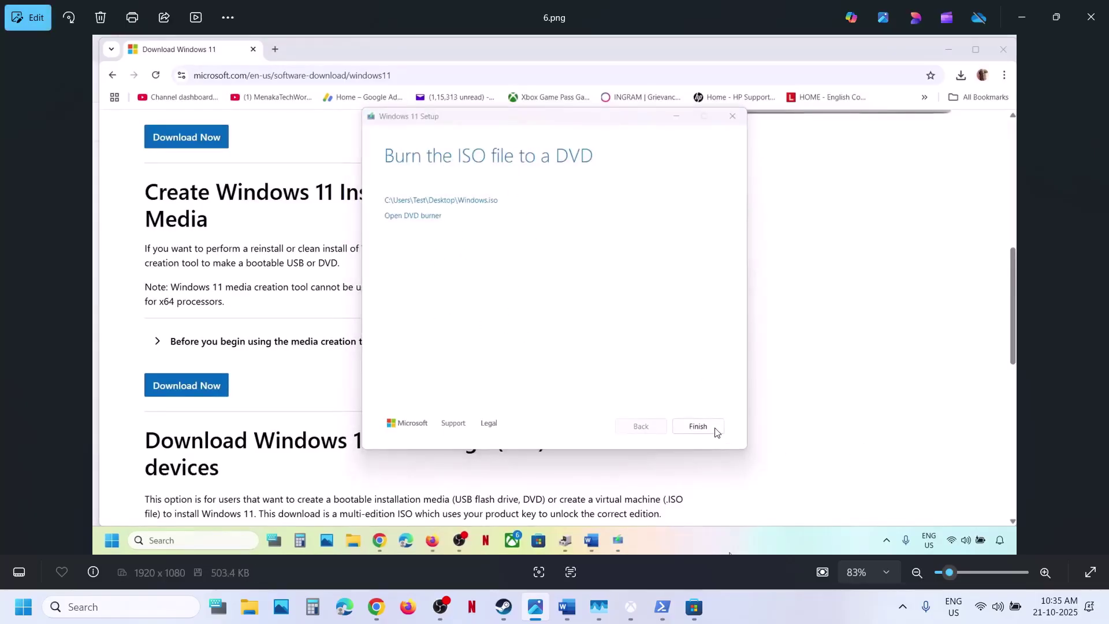
key("Right")
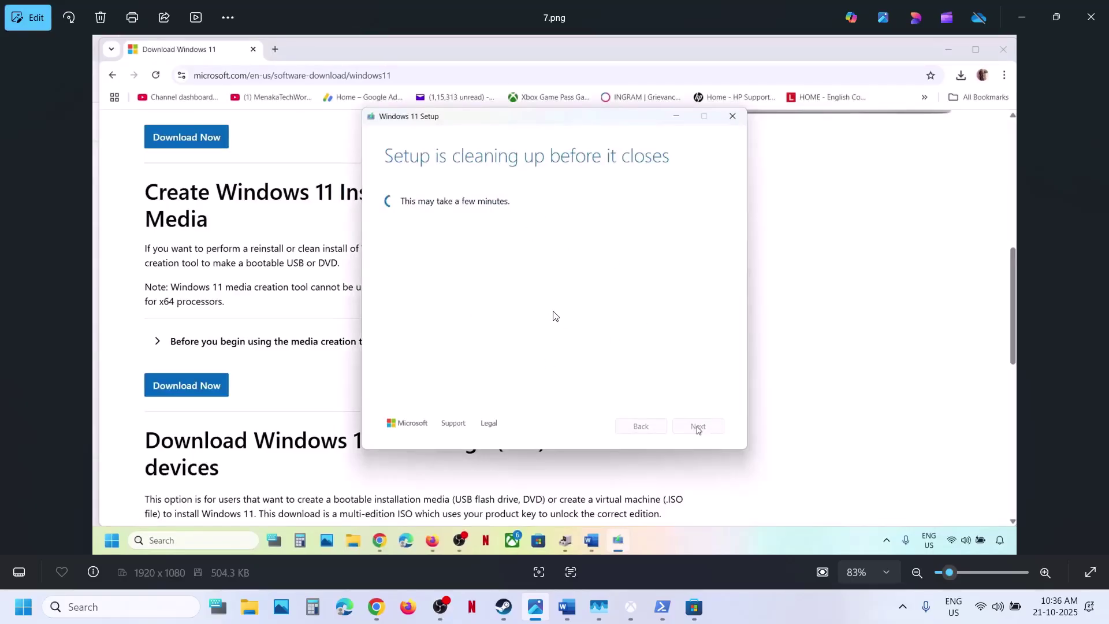
key("Right")
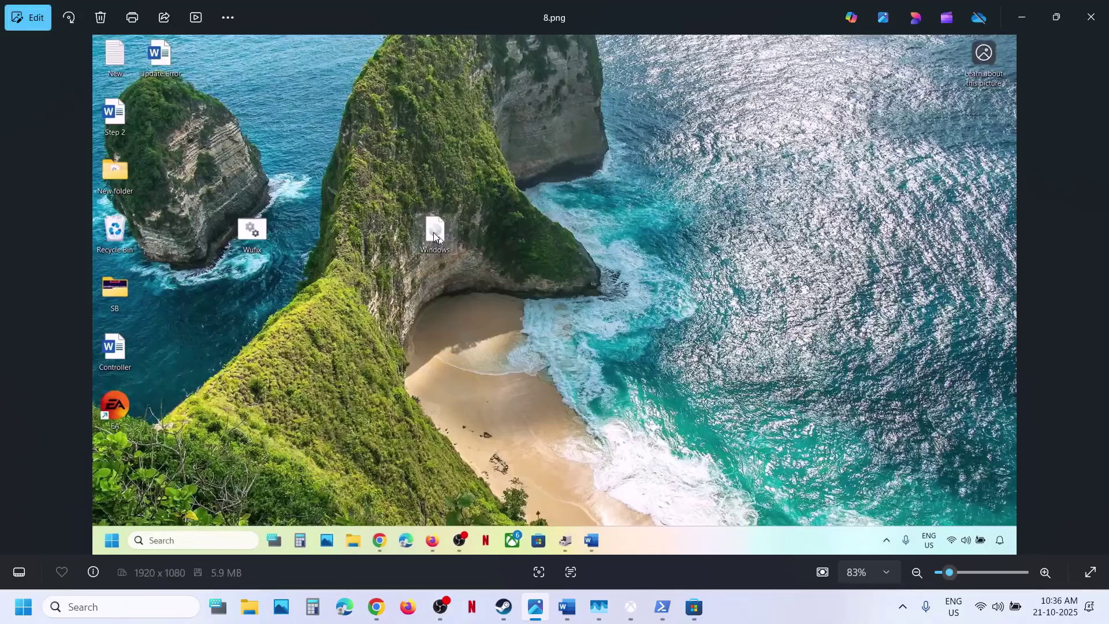
Advance from 9.png to 13.png's Ready to install screen, then bring the finished Xbox Installer forward
key("Right")
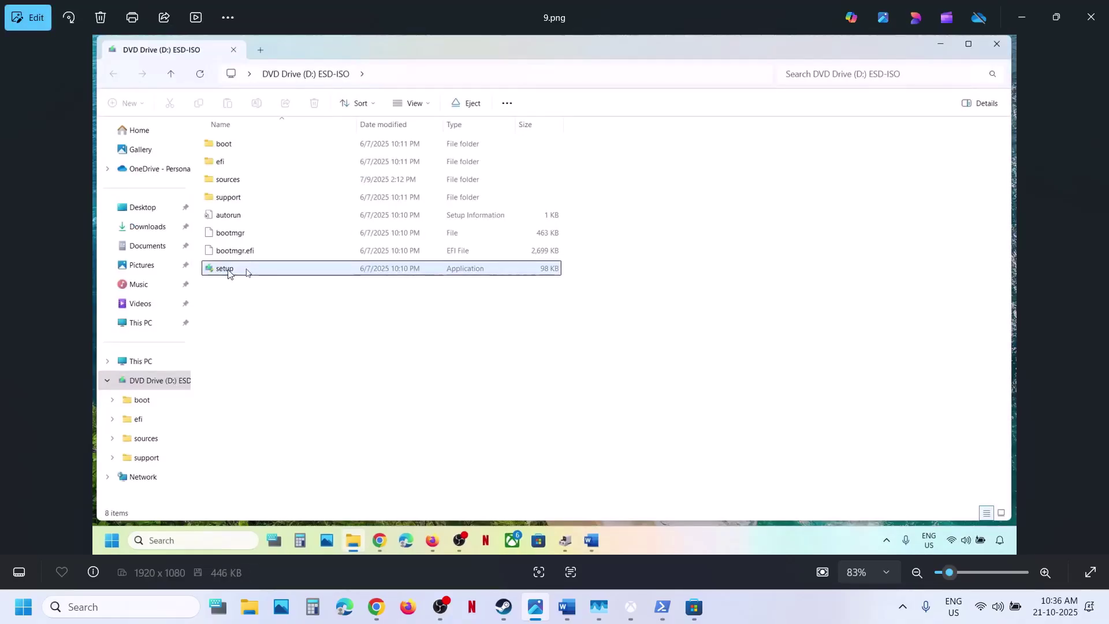
key("Right")
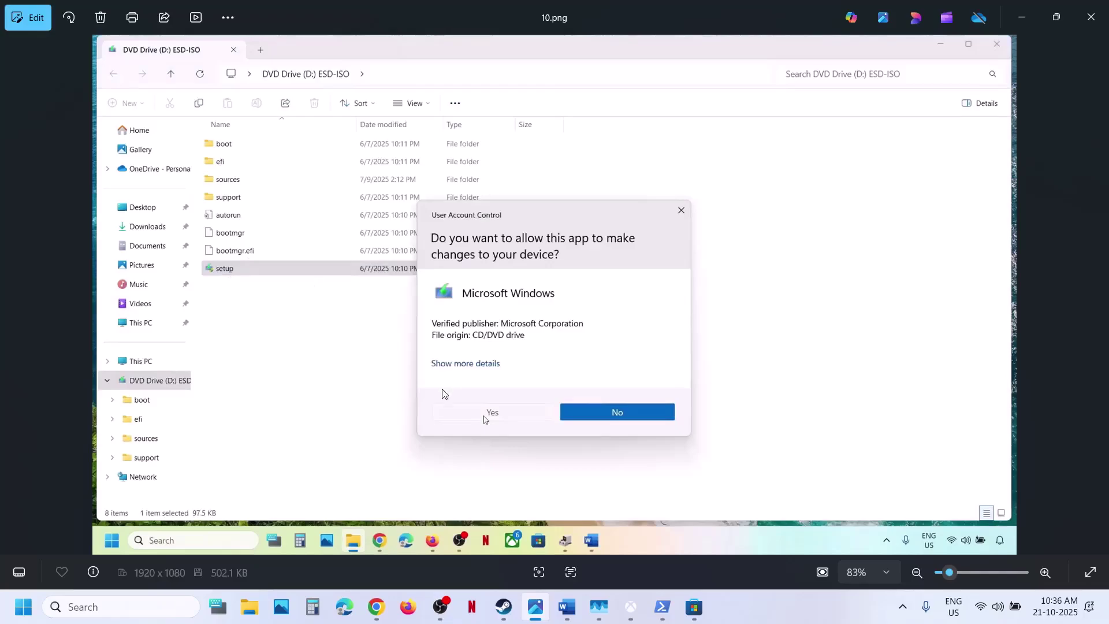
key("Right")
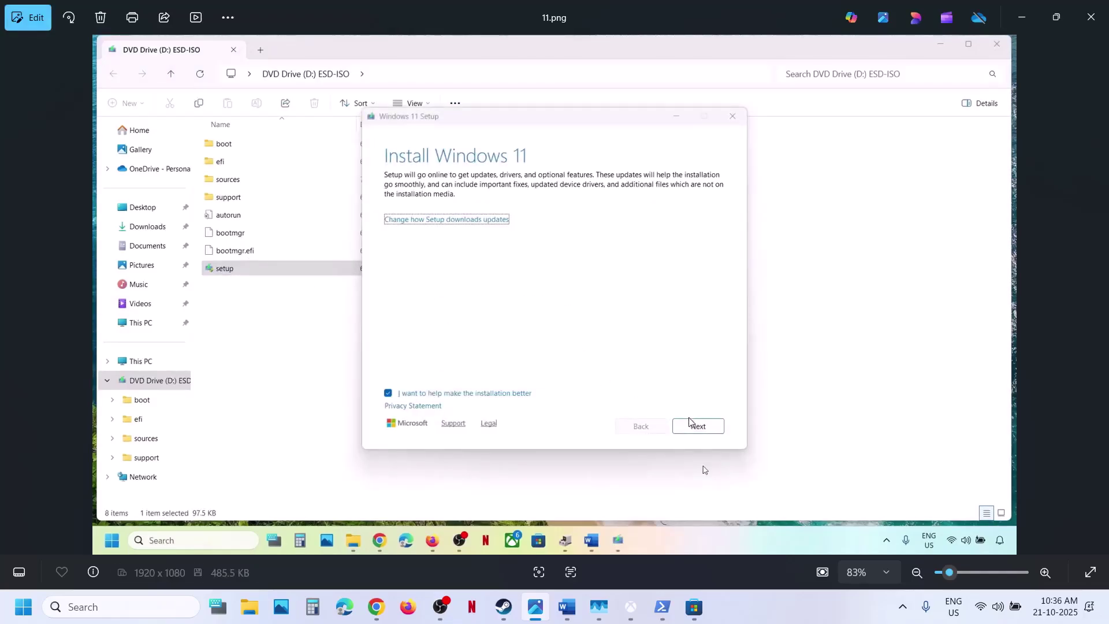
key("Right")
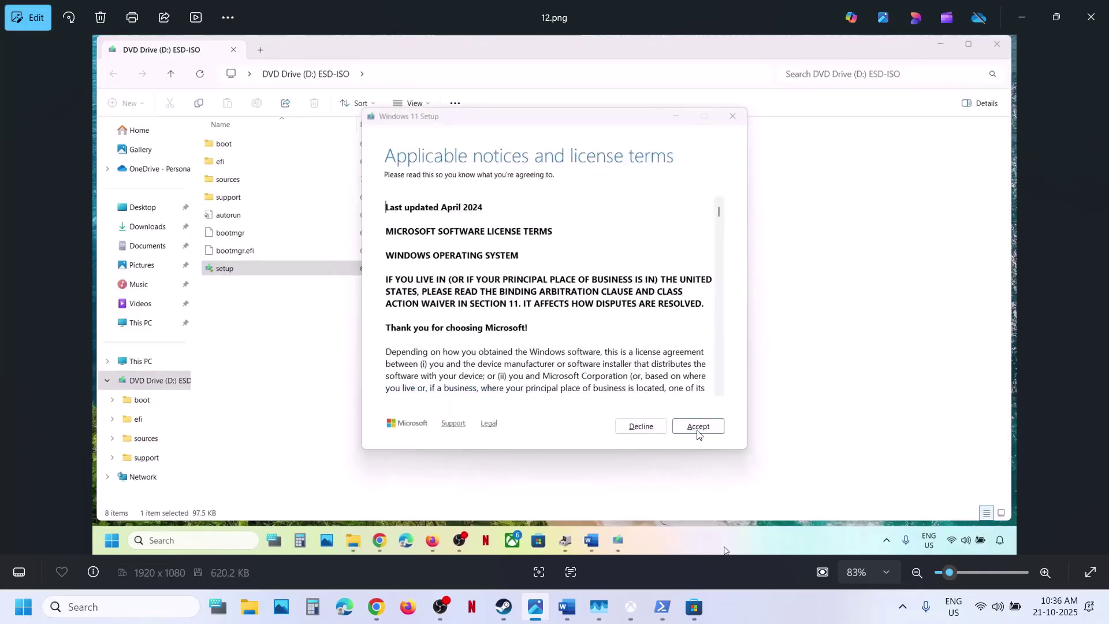
key("Right")
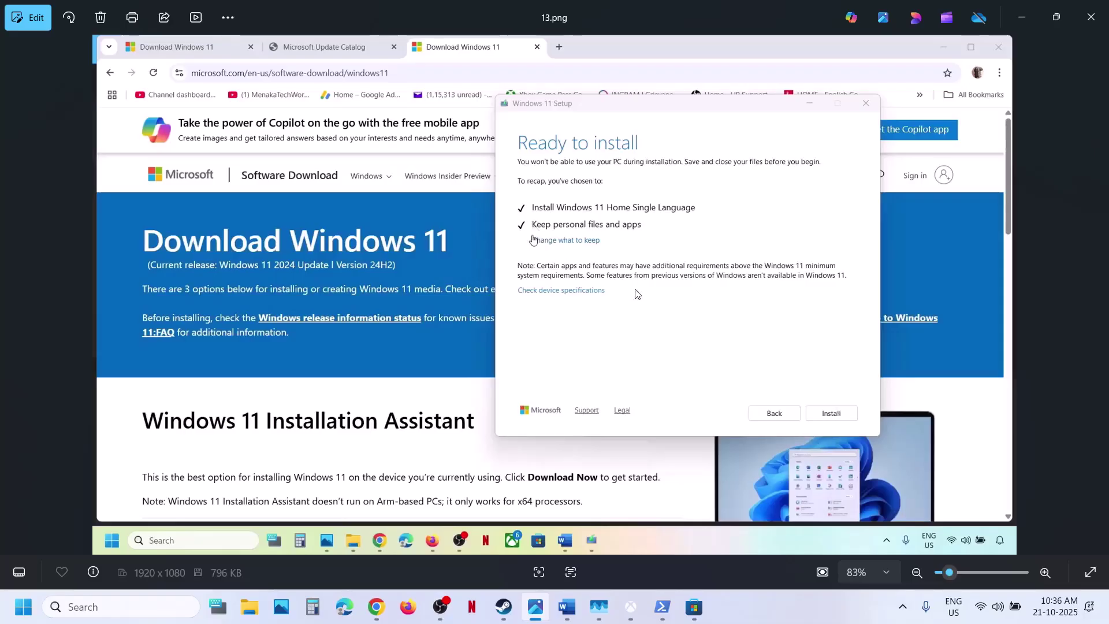
left_click(632, 618)
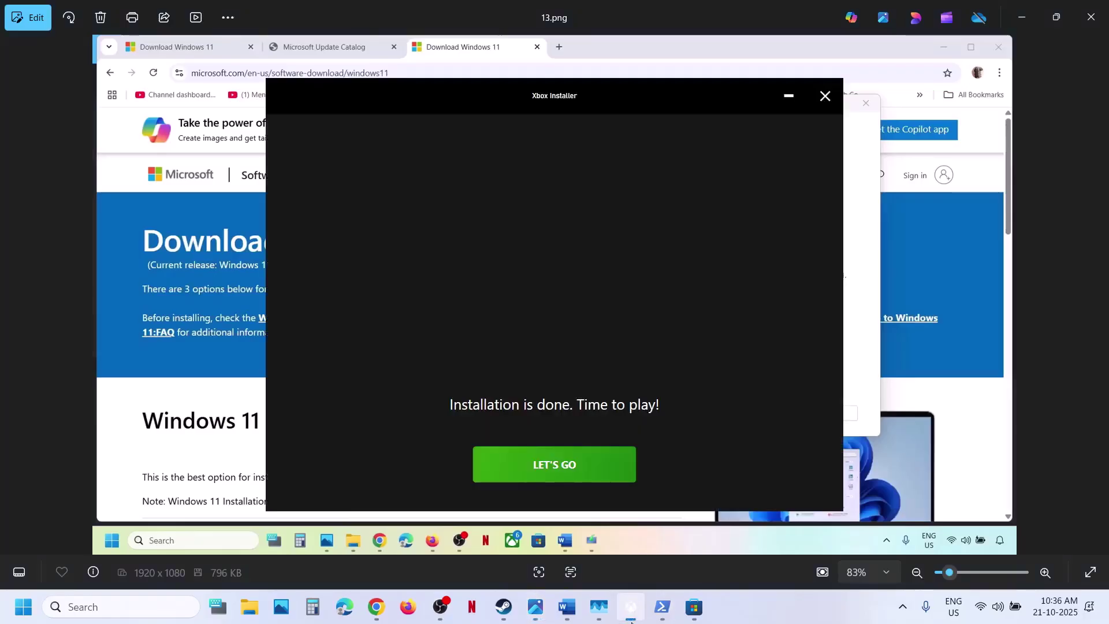
Launch the Xbox app, accept startup settings, maximize it, and open NINJA GAIDEN 4 in the store
left_click(552, 459)
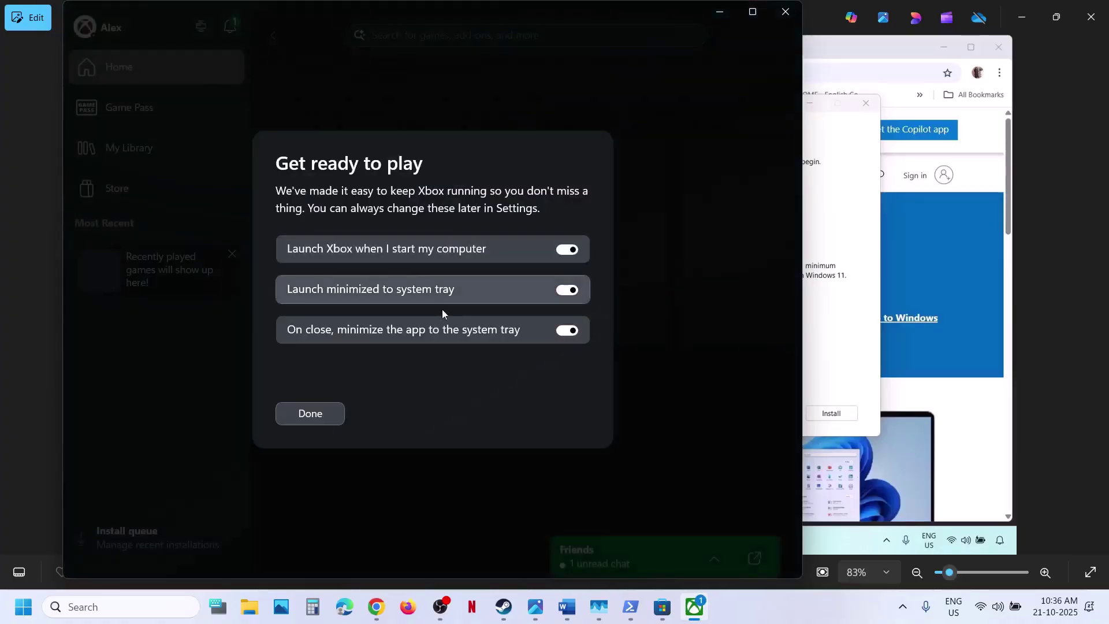
left_click(300, 414)
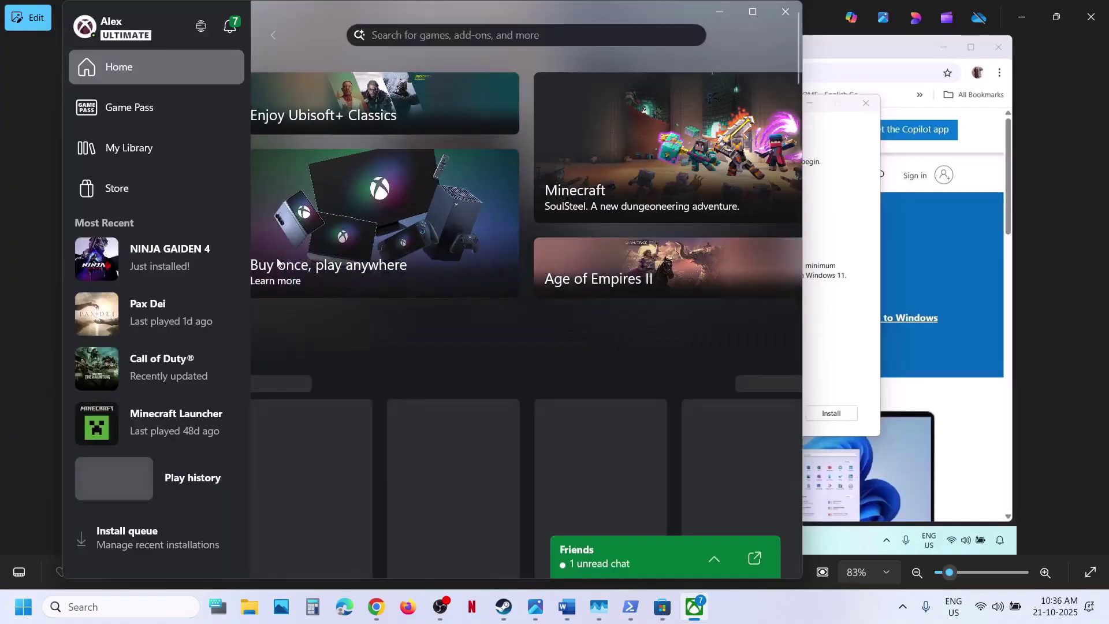
left_click(752, 12)
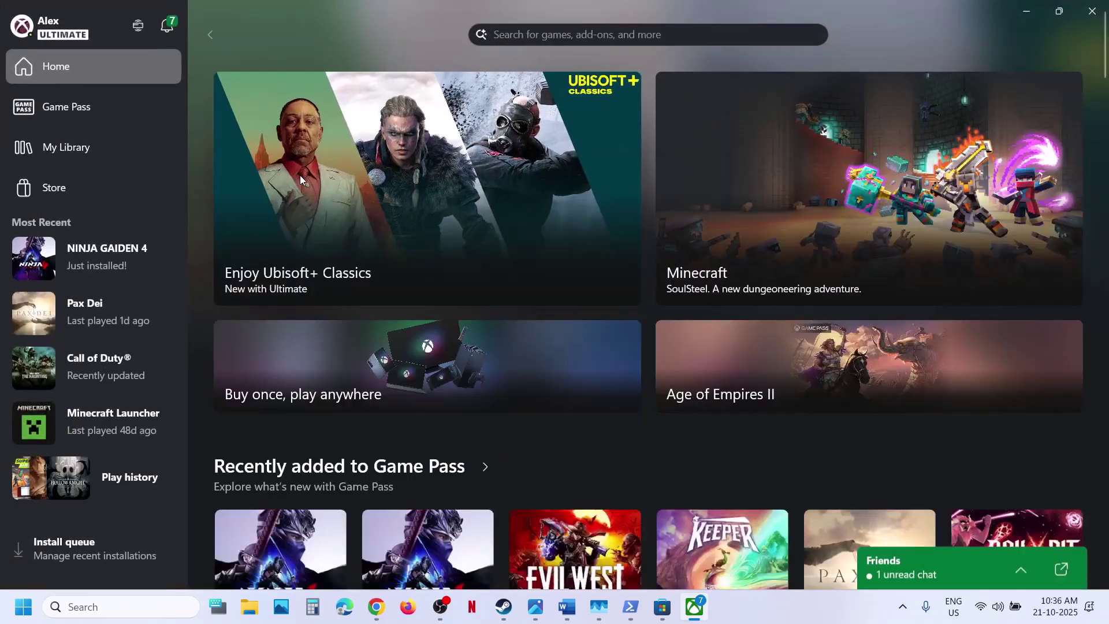
left_click(84, 271)
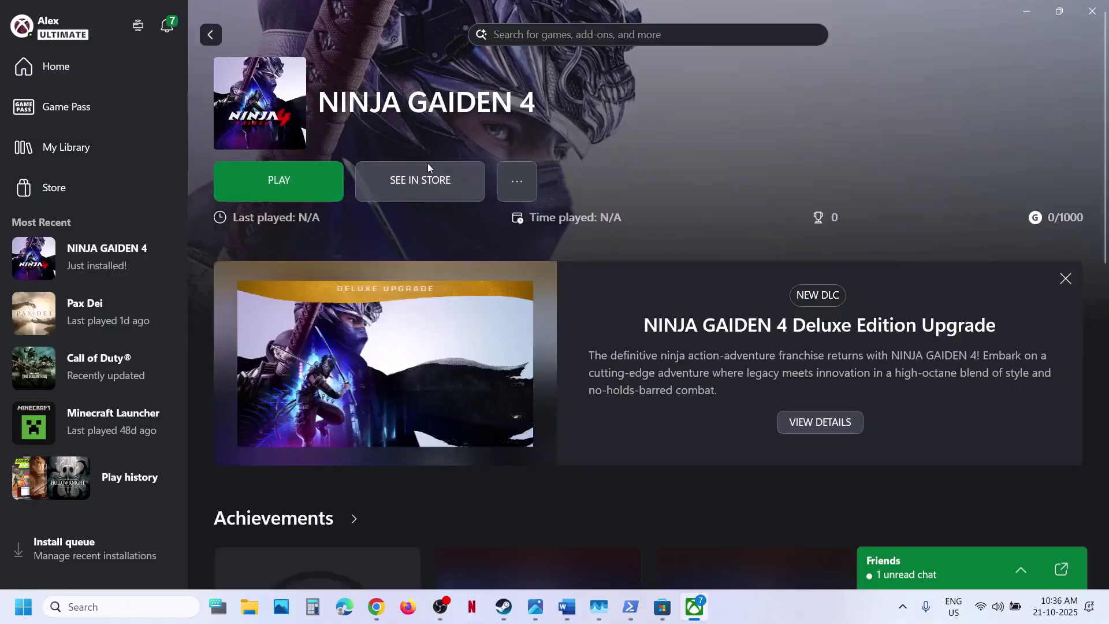
left_click(428, 168)
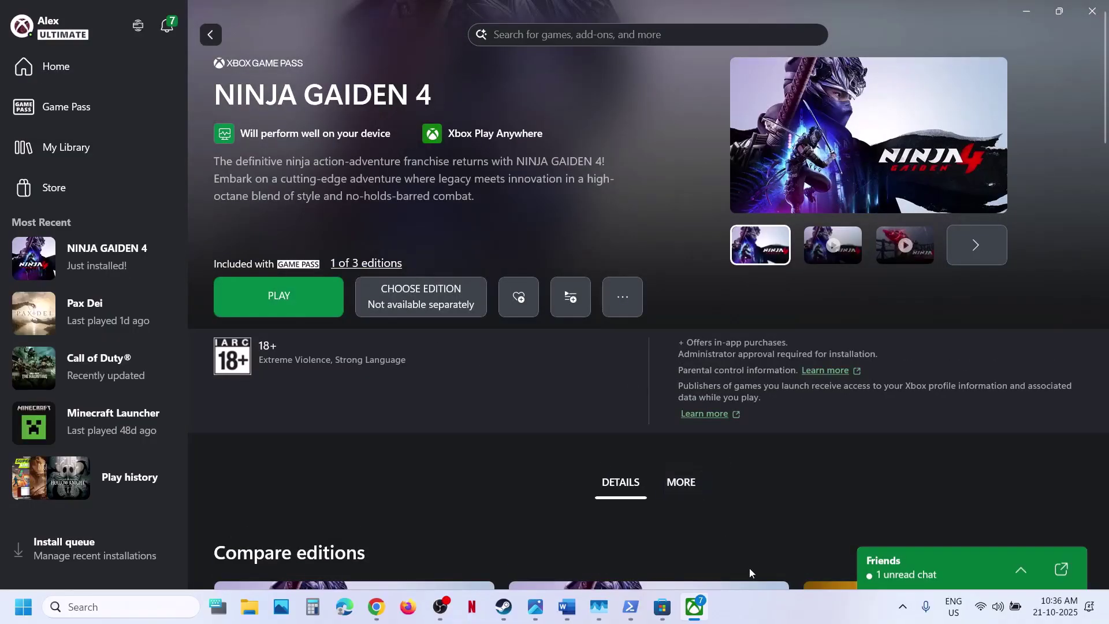
left_click(764, 621)
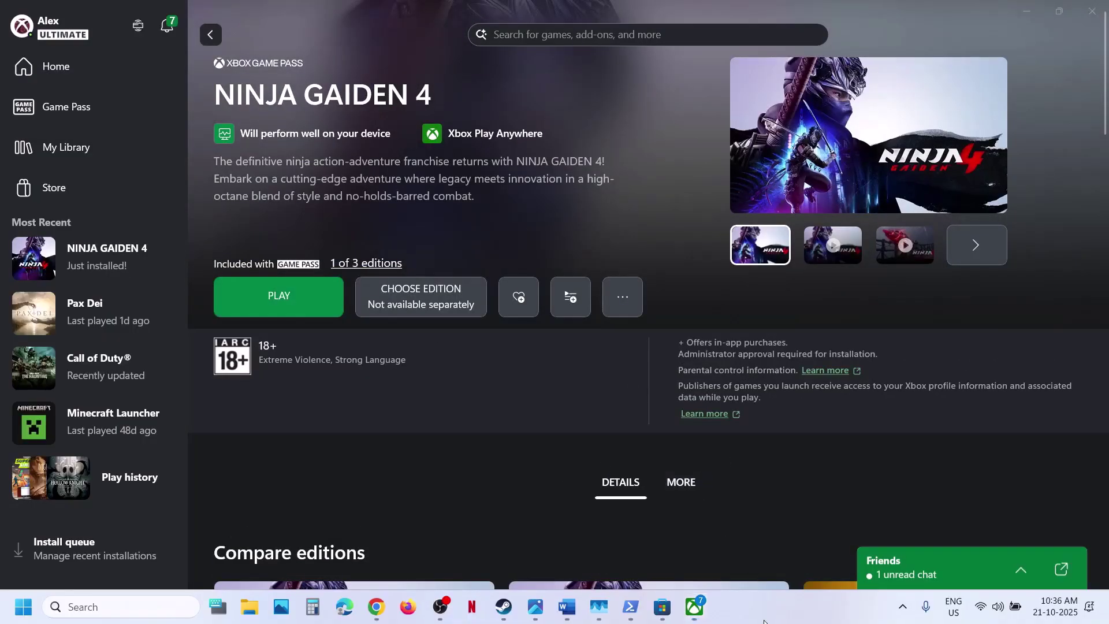